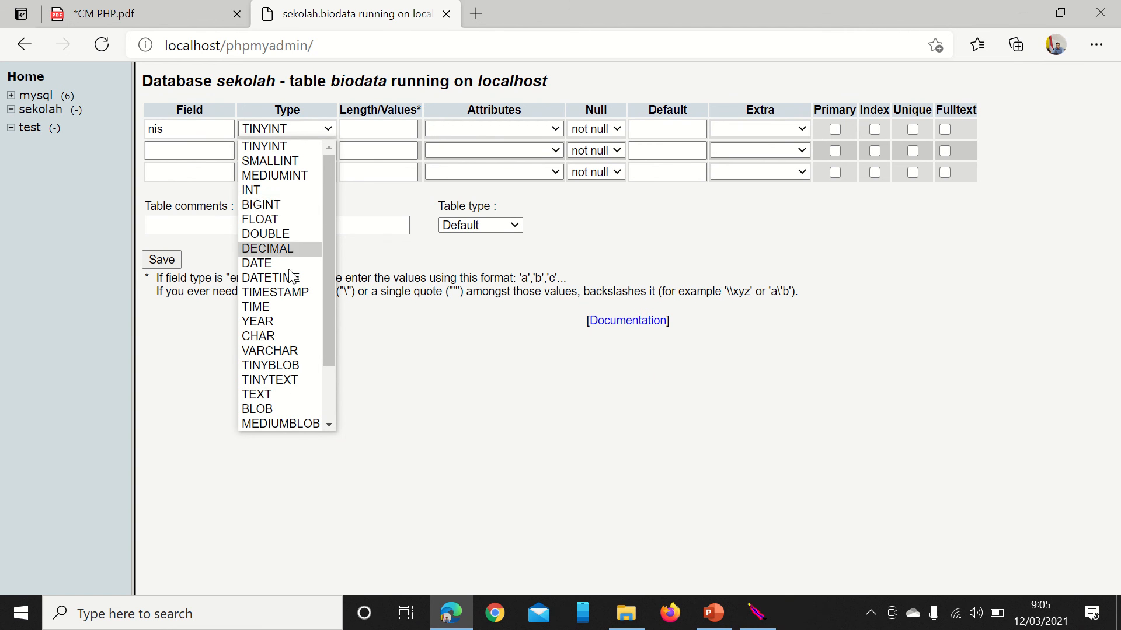
- Set the nis field's type to TEXT and its length to 5
{"action": "left_click", "coordinate": [279, 393]}
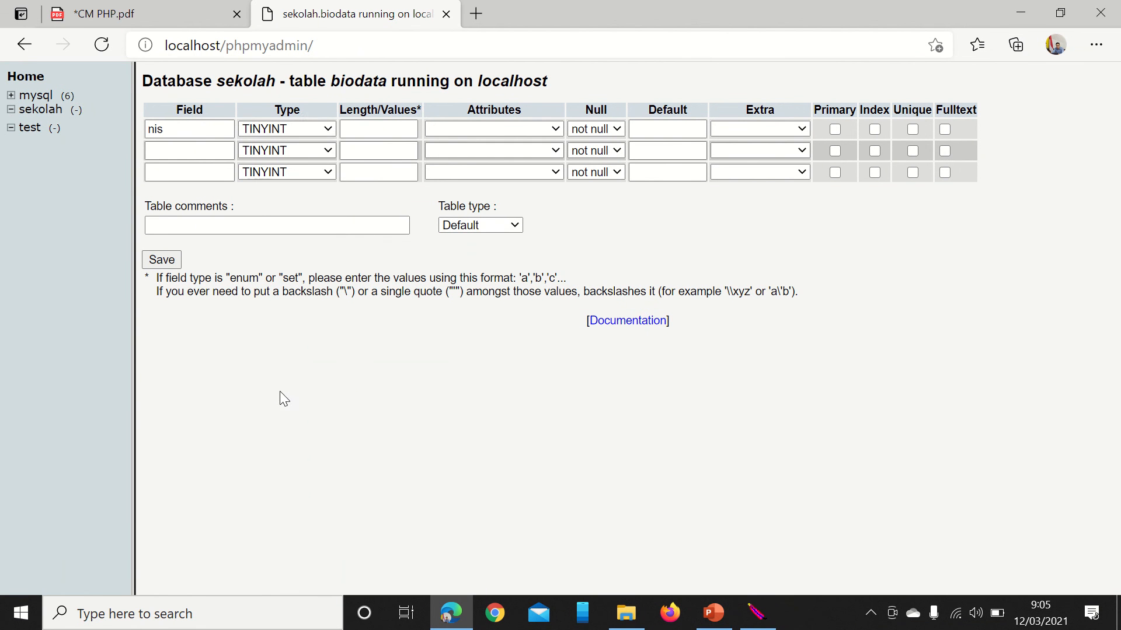
{"action": "left_click", "coordinate": [400, 126]}
{"action": "type", "text": "5"}
- Define the second field as nama with type TEXT and length 20
{"action": "left_click", "coordinate": [196, 152]}
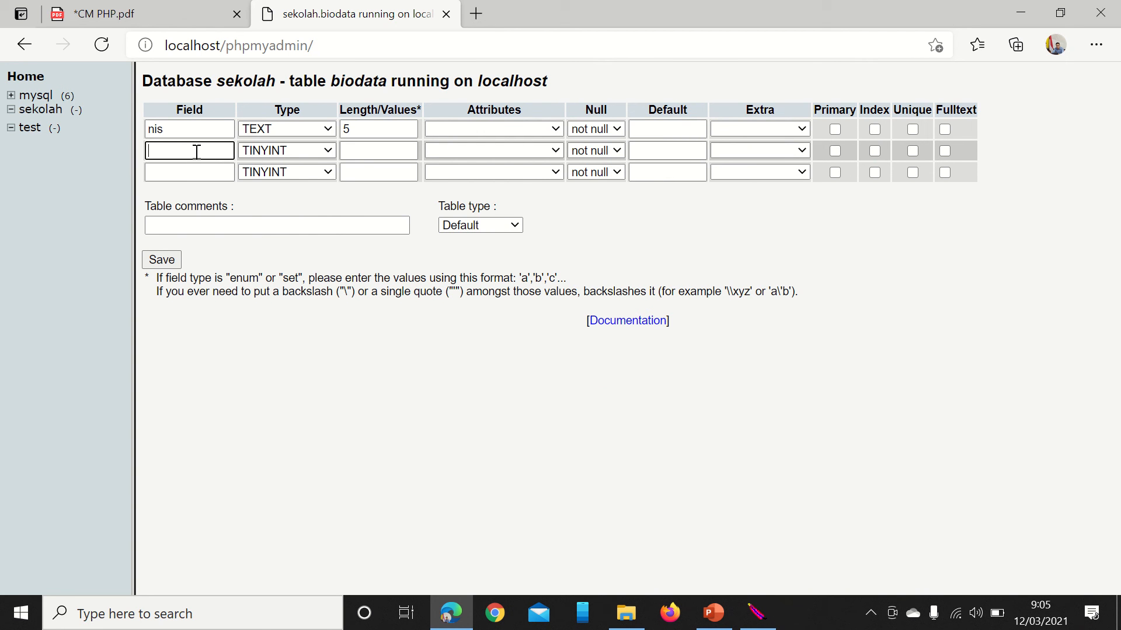
{"action": "type", "text": "nama"}
{"action": "left_click", "coordinate": [309, 151]}
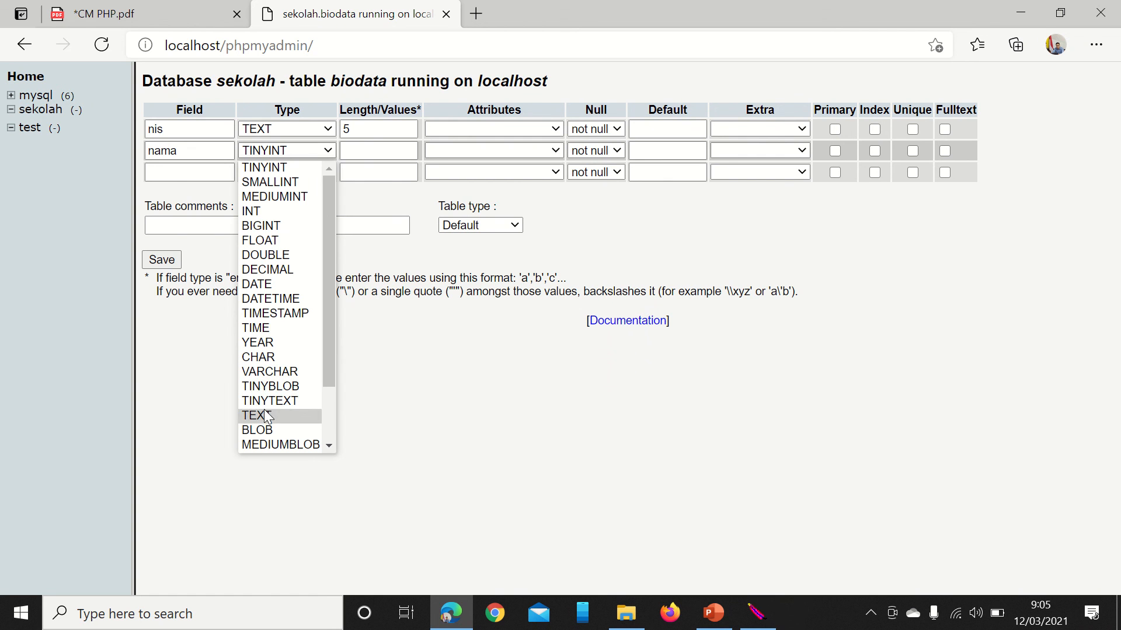
{"action": "left_click_drag", "start_coordinate": [331, 259], "coordinate": [320, 321]}
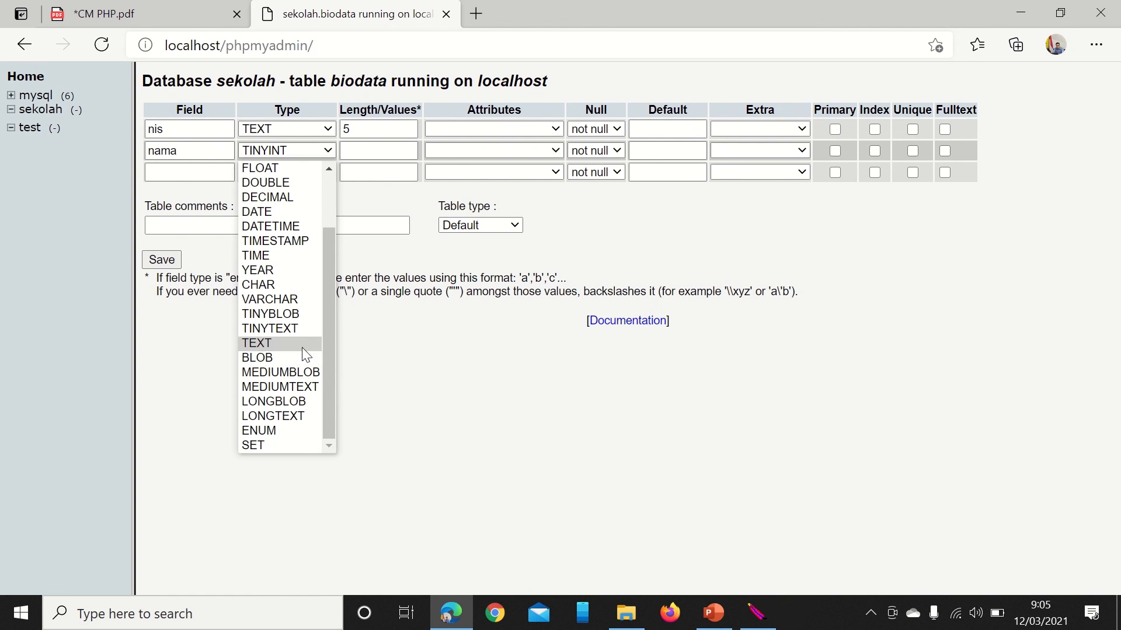
{"action": "left_click", "coordinate": [302, 345]}
{"action": "left_click", "coordinate": [408, 151]}
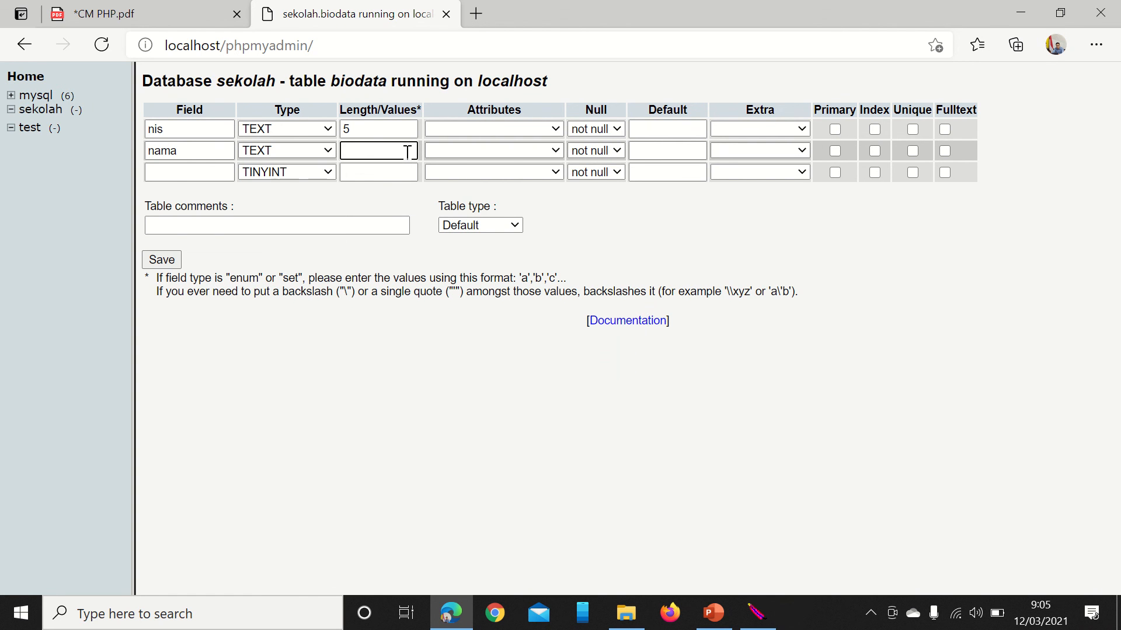
{"action": "type", "text": "20"}
- Define the third field as kelas with type TEXT and length 5
{"action": "left_click", "coordinate": [210, 173]}
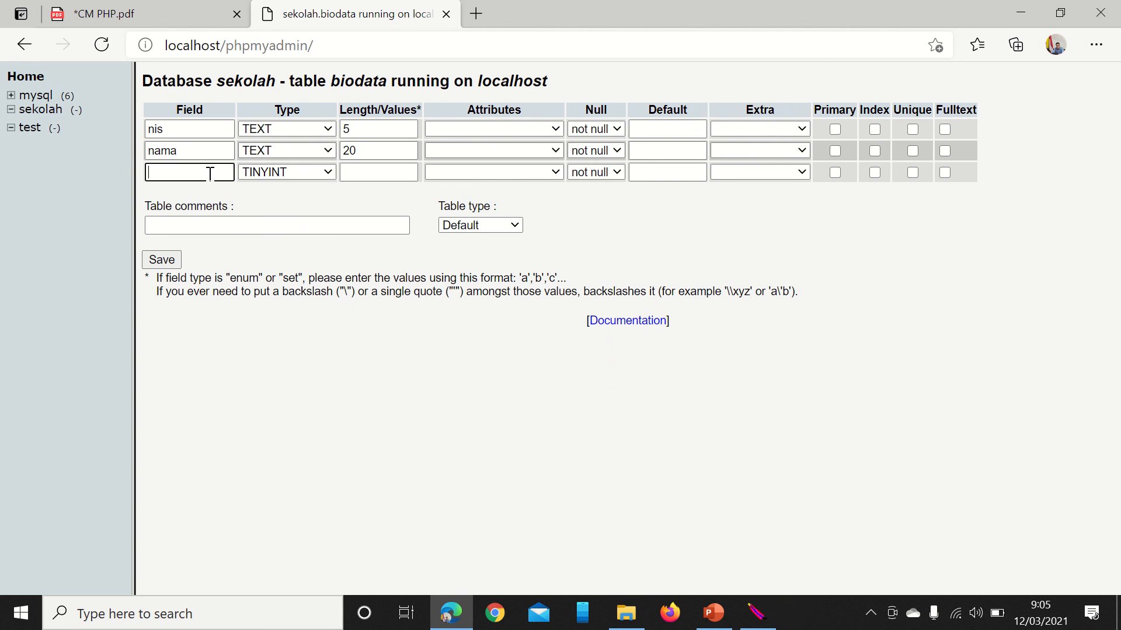
{"action": "type", "text": "kelas"}
{"action": "key", "text": "Tab"}
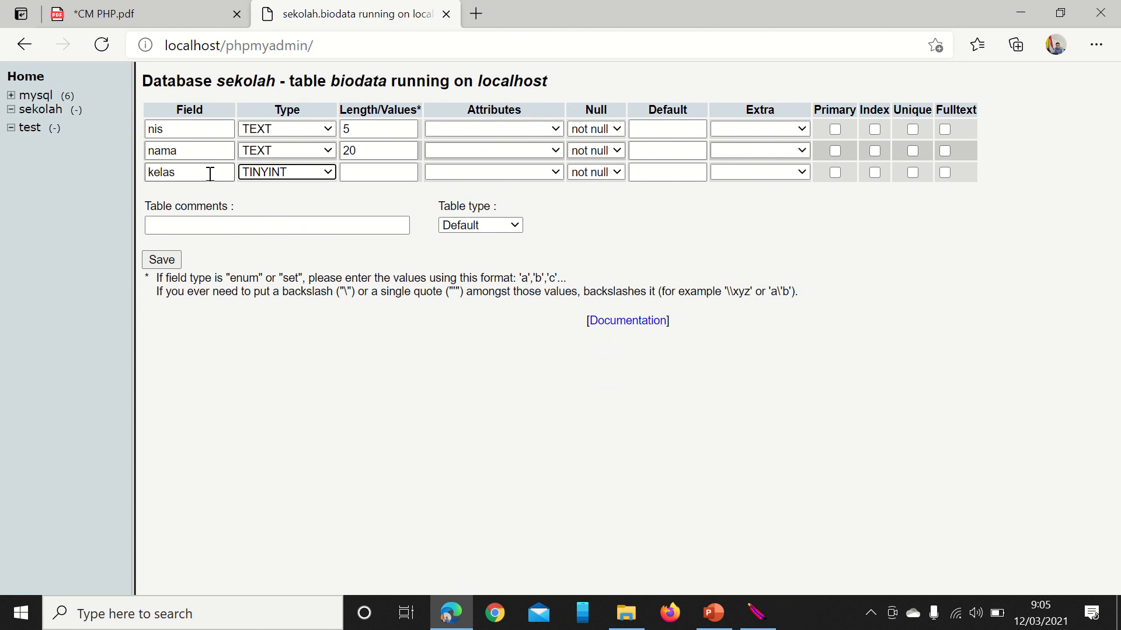
{"action": "key", "text": "t"}
{"action": "key", "text": "t"}
{"action": "key", "text": "t"}
{"action": "key", "text": "t"}
{"action": "key", "text": "t"}
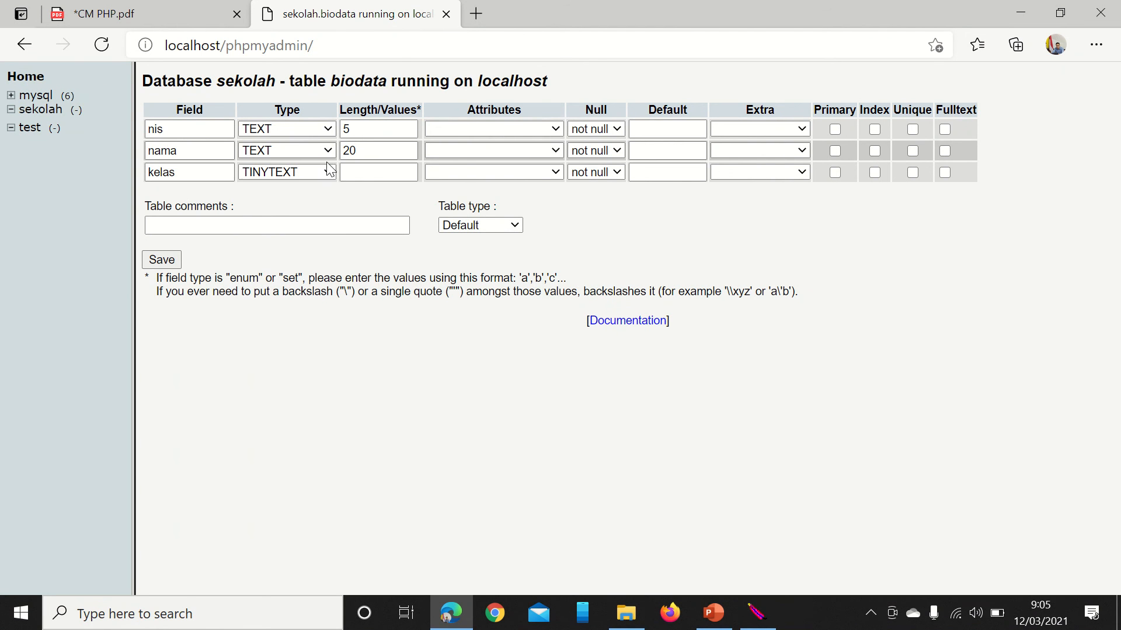
{"action": "left_click", "coordinate": [326, 175]}
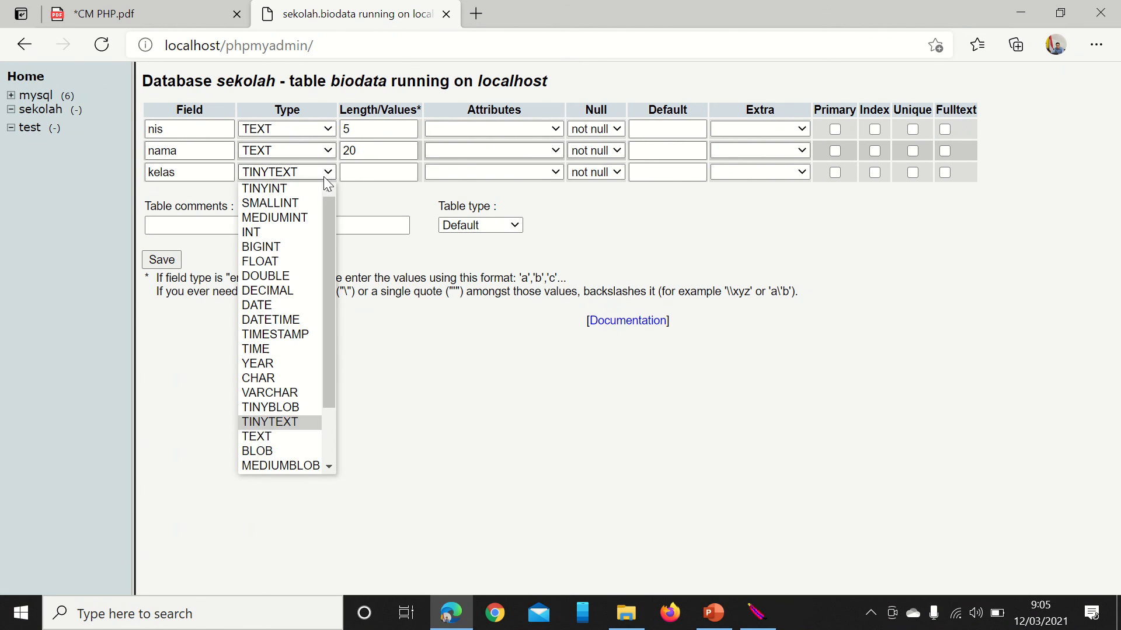
{"action": "left_click", "coordinate": [271, 437]}
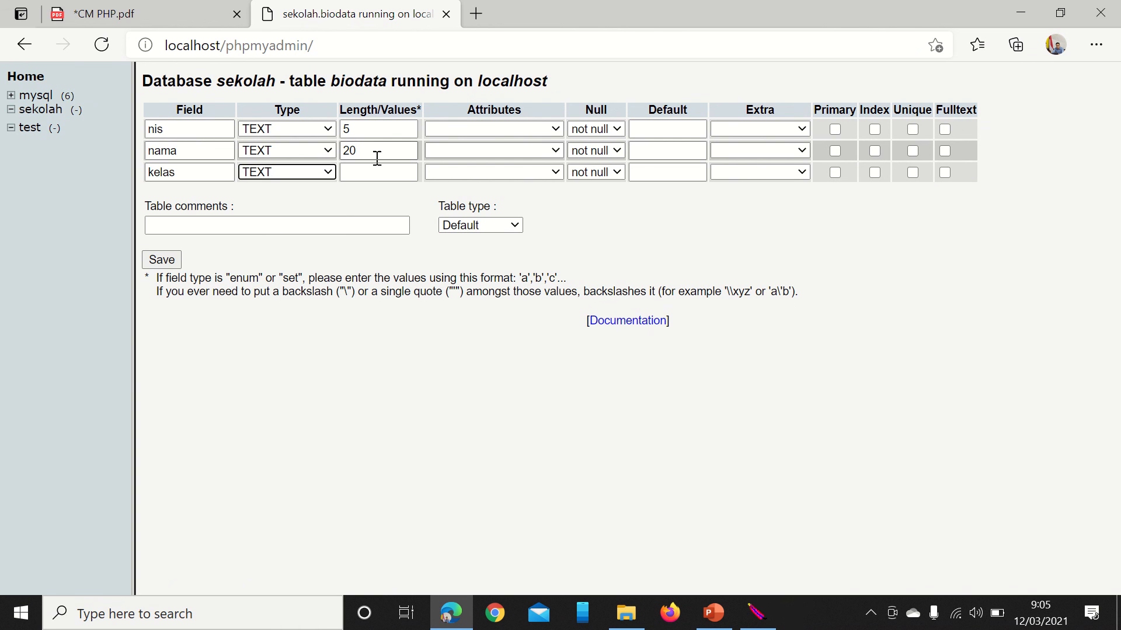
{"action": "left_click", "coordinate": [385, 177]}
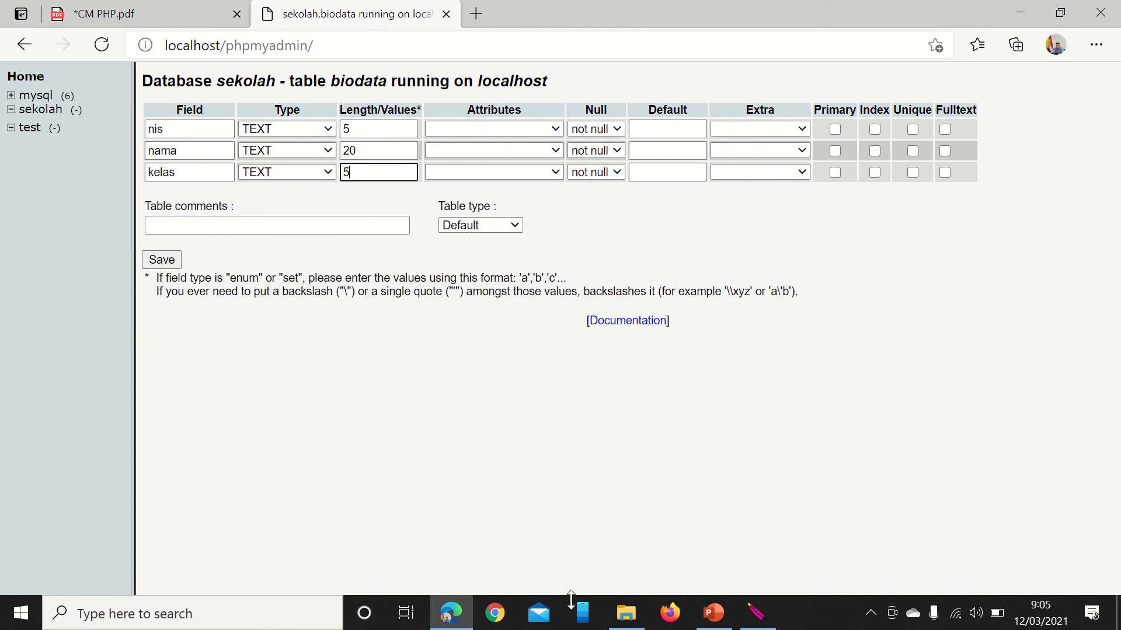
- Switch to PowerPoint and insert "/type/length wajib dibuat" after "field" in item 11 of the slide's list
{"action": "left_click", "coordinate": [733, 621]}
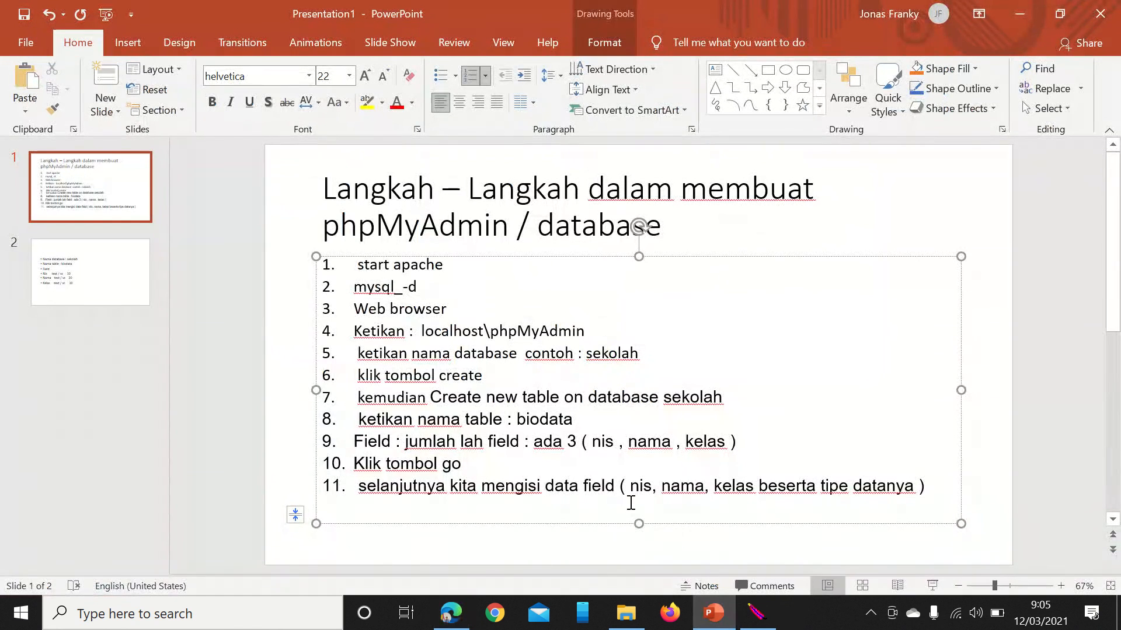
{"action": "left_click", "coordinate": [616, 491]}
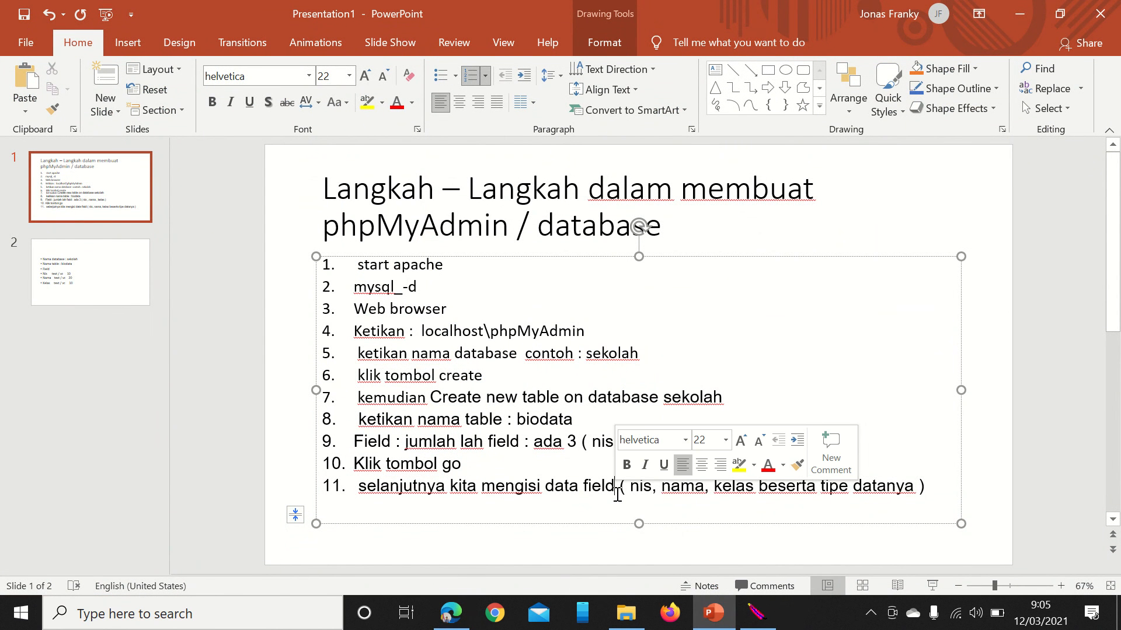
{"action": "type", "text": "/type"}
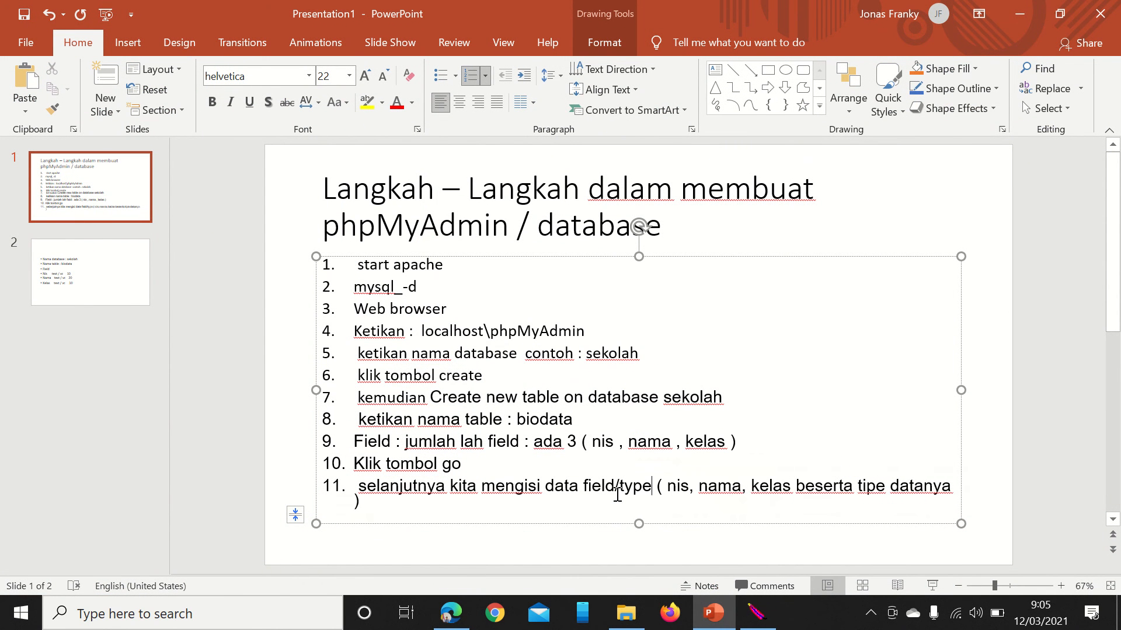
{"action": "type", "text": "/length"}
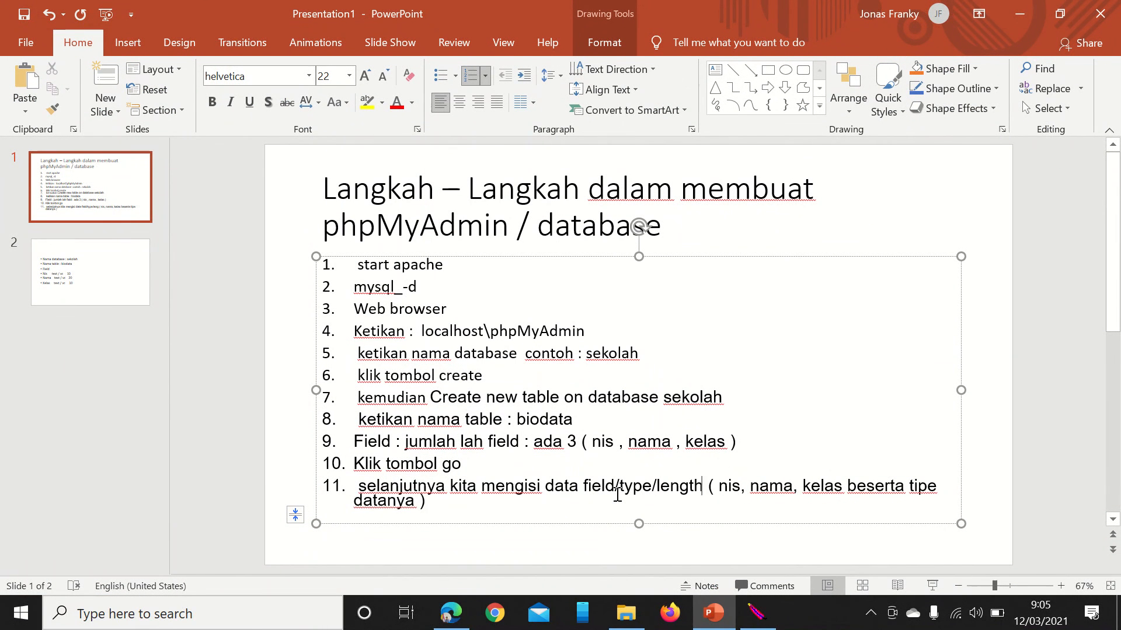
{"action": "type", "text": " wajib "}
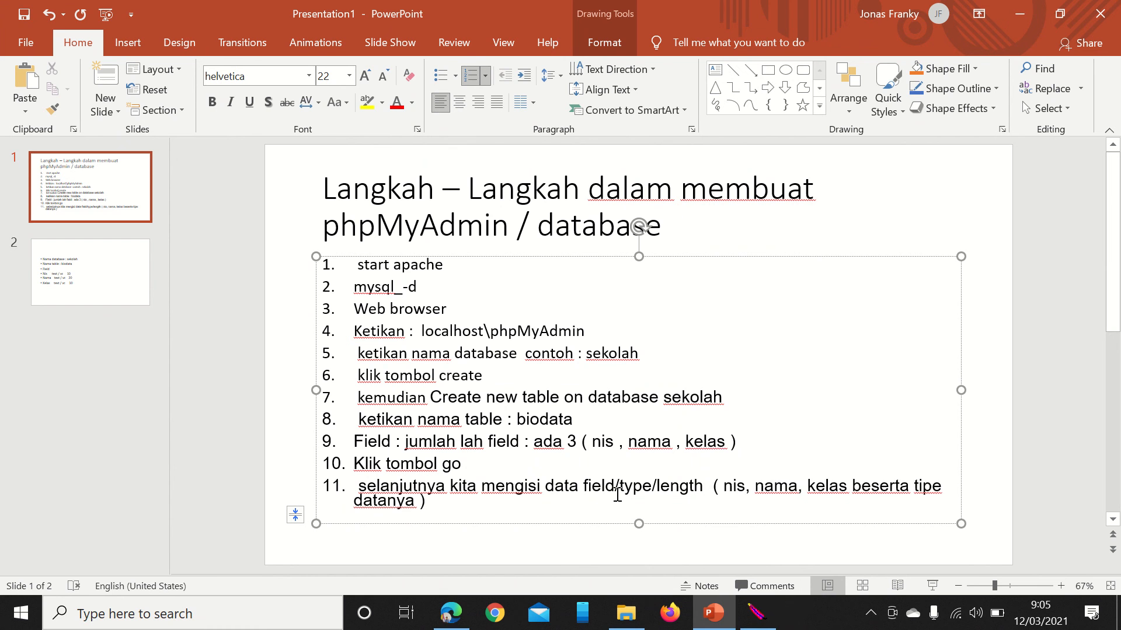
{"action": "type", "text": "dibuat"}
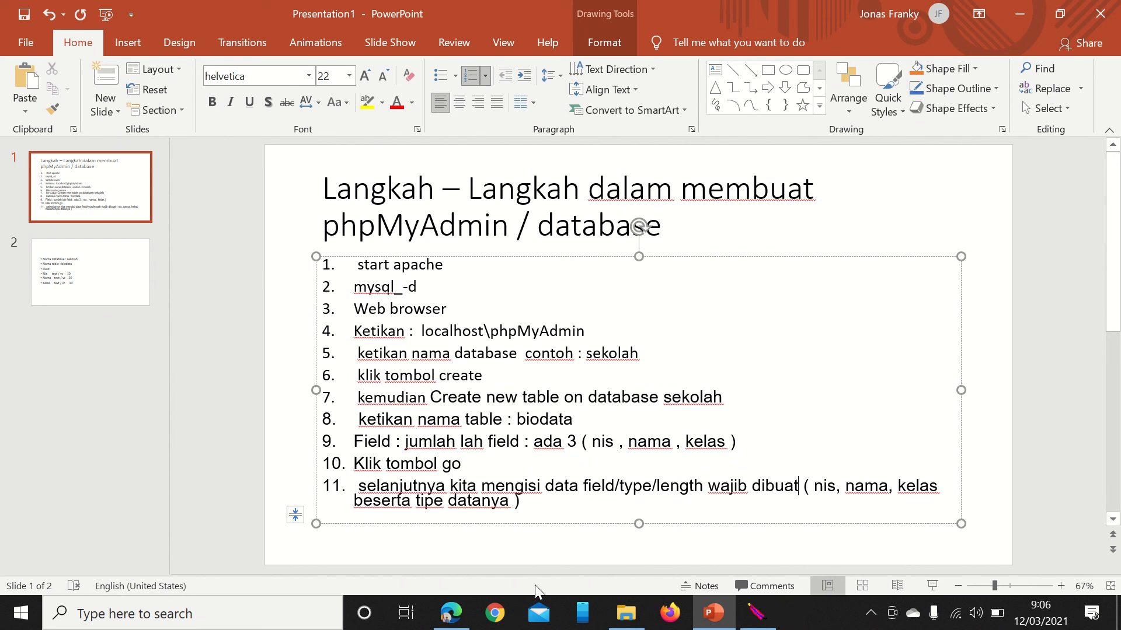
- Switch back to the browser, try to save the biodata table with its TEXT fields, and return to the sekolah database page
{"action": "left_click", "coordinate": [457, 621]}
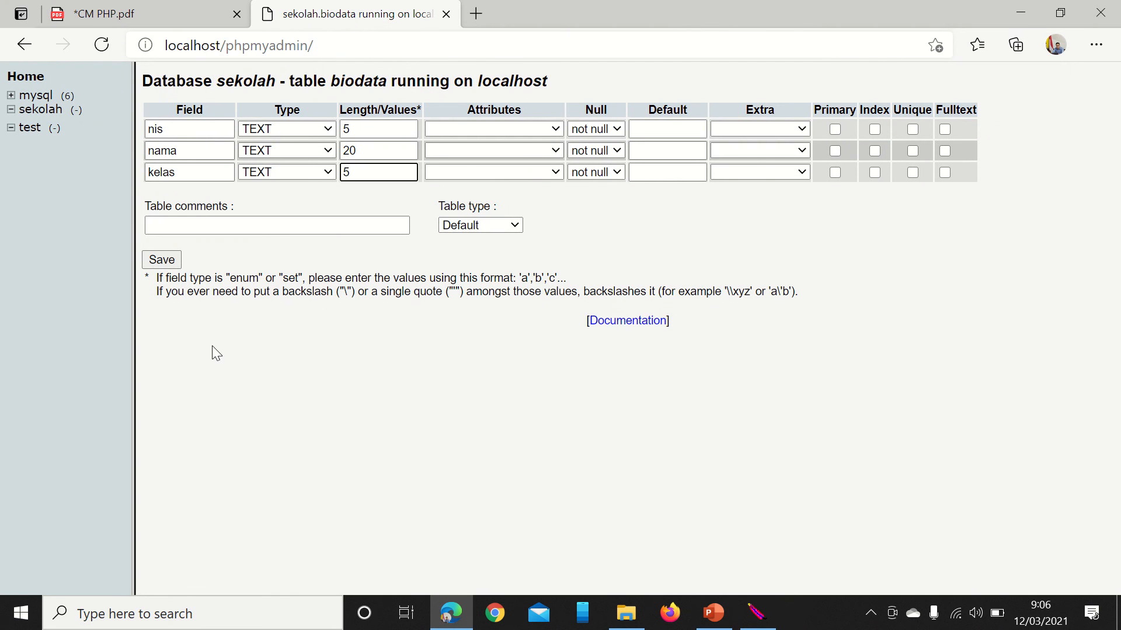
{"action": "left_click", "coordinate": [169, 264]}
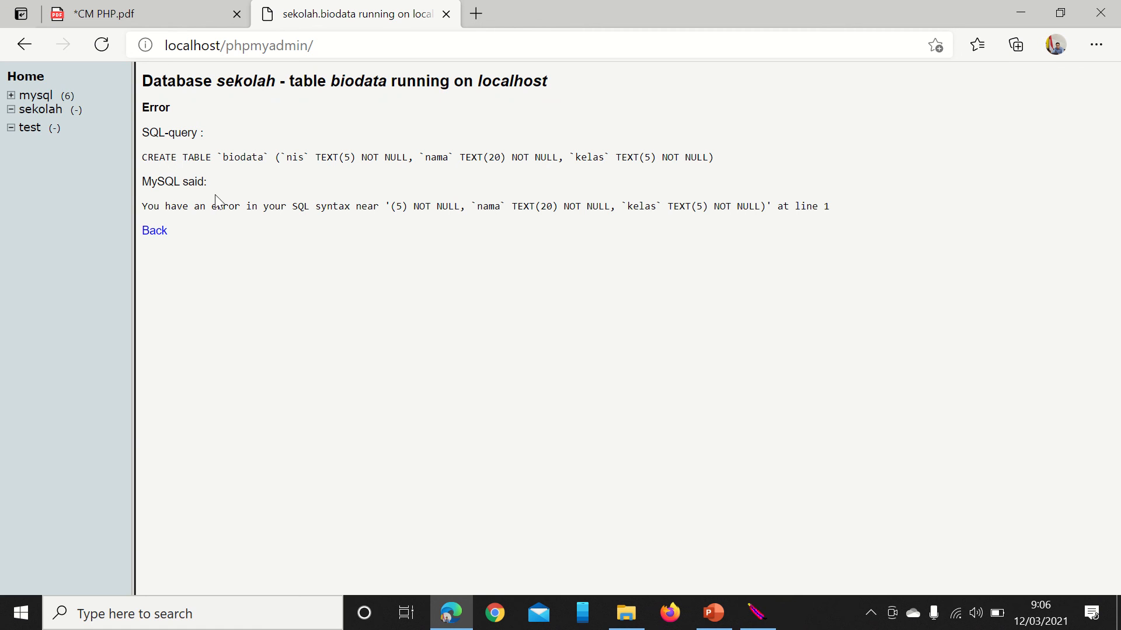
{"action": "left_click", "coordinate": [150, 234]}
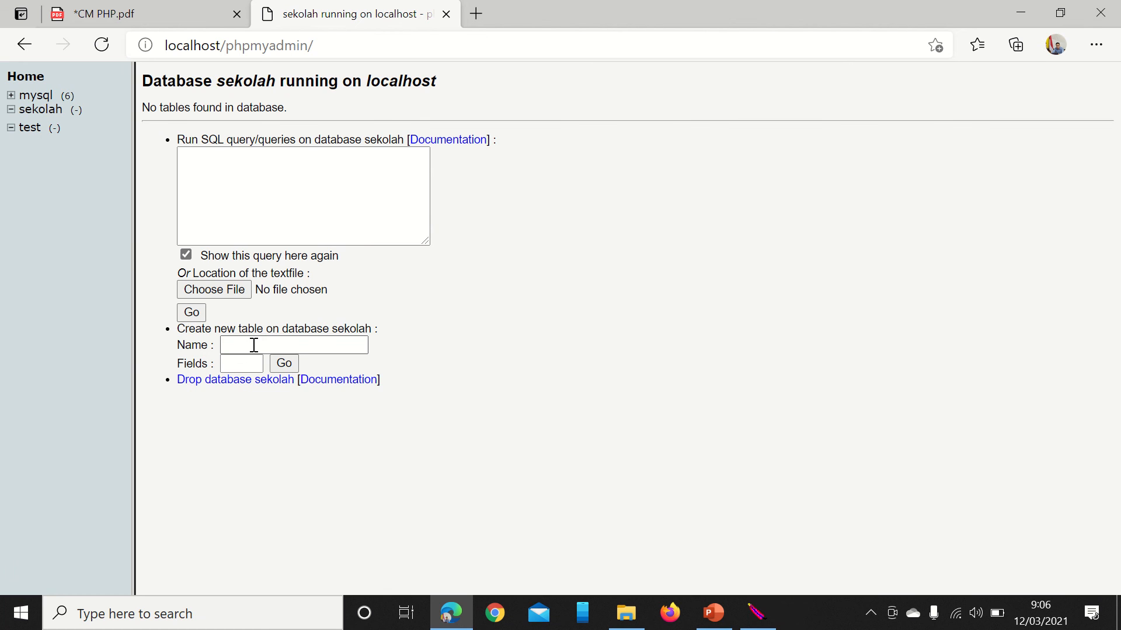
- Start a new table named biodata with 3 fields in the sekolah database
{"action": "left_click", "coordinate": [60, 121]}
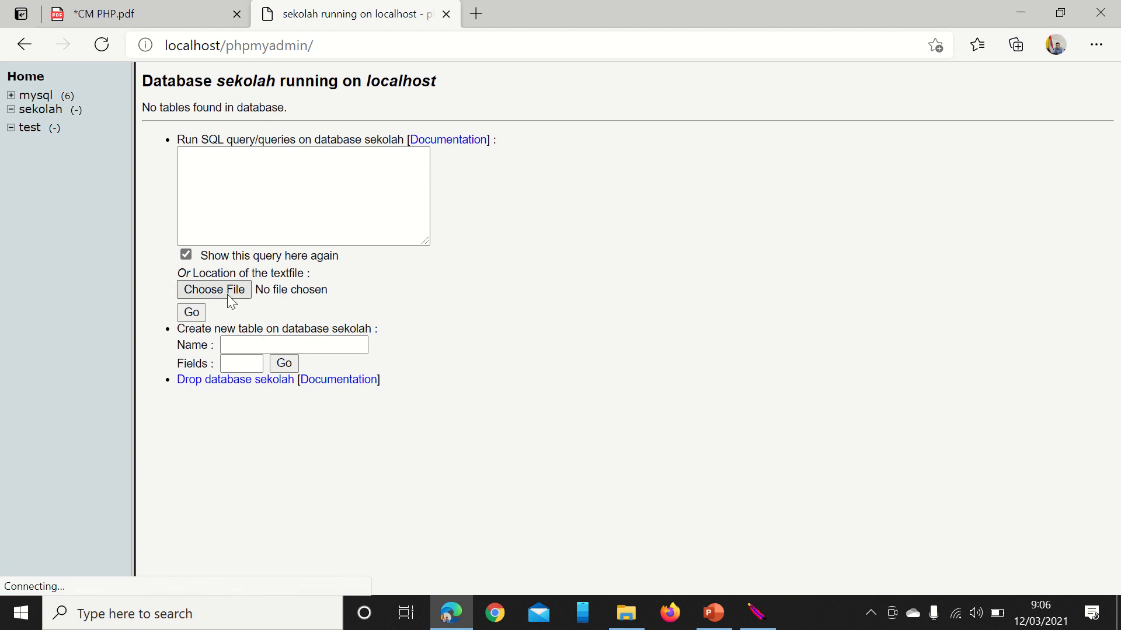
{"action": "left_click", "coordinate": [242, 341]}
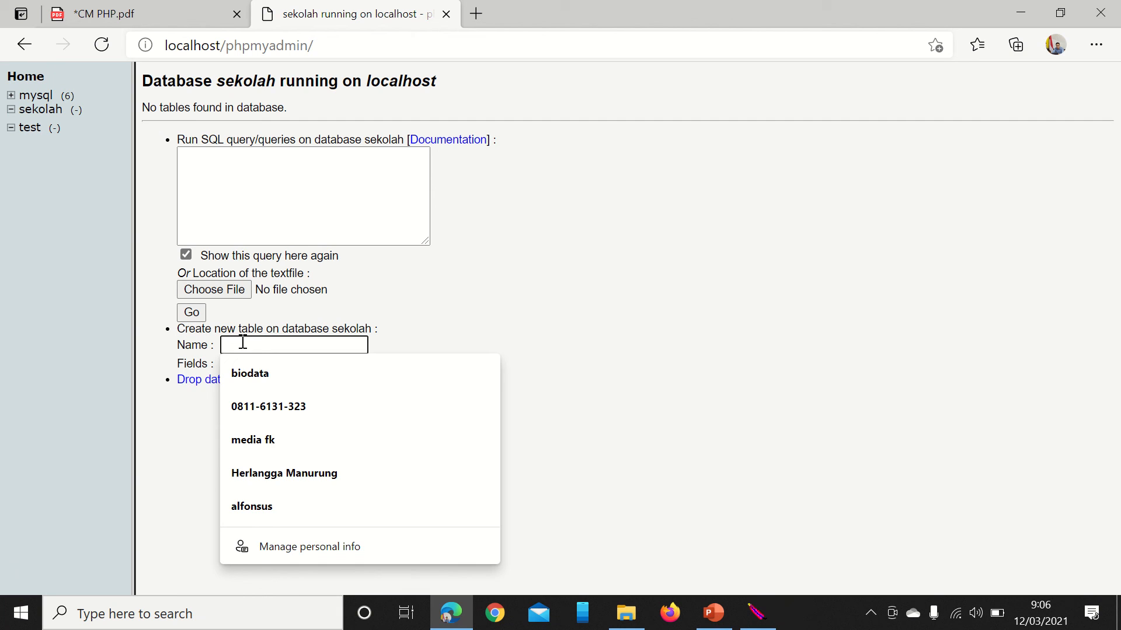
{"action": "left_click", "coordinate": [257, 381]}
{"action": "left_click", "coordinate": [238, 368]}
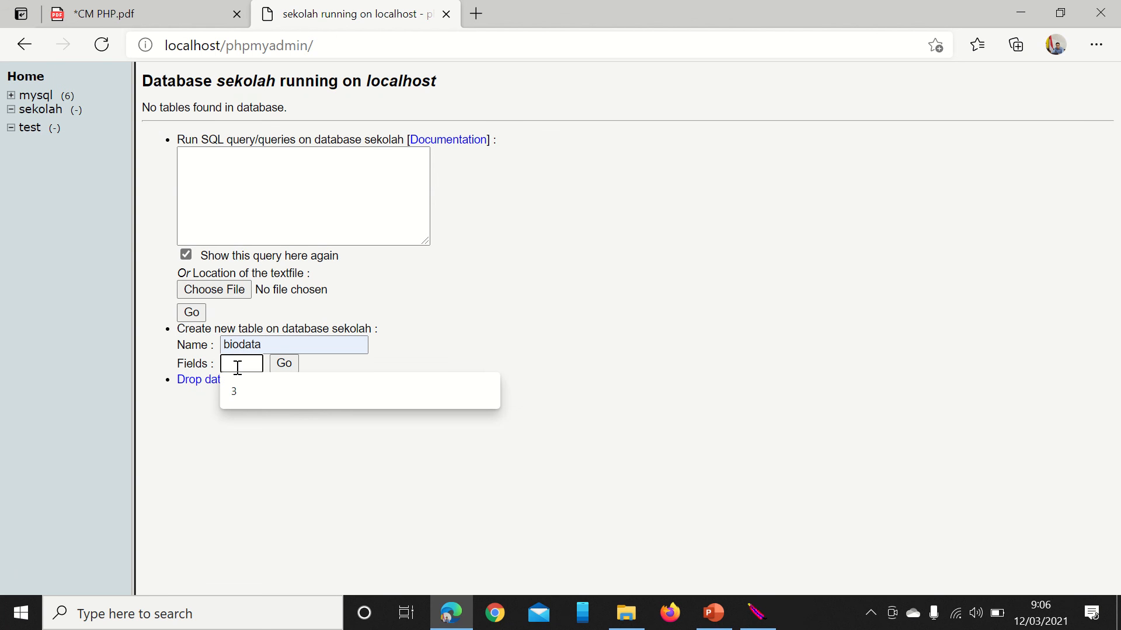
{"action": "type", "text": "3"}
{"action": "left_click", "coordinate": [283, 365]}
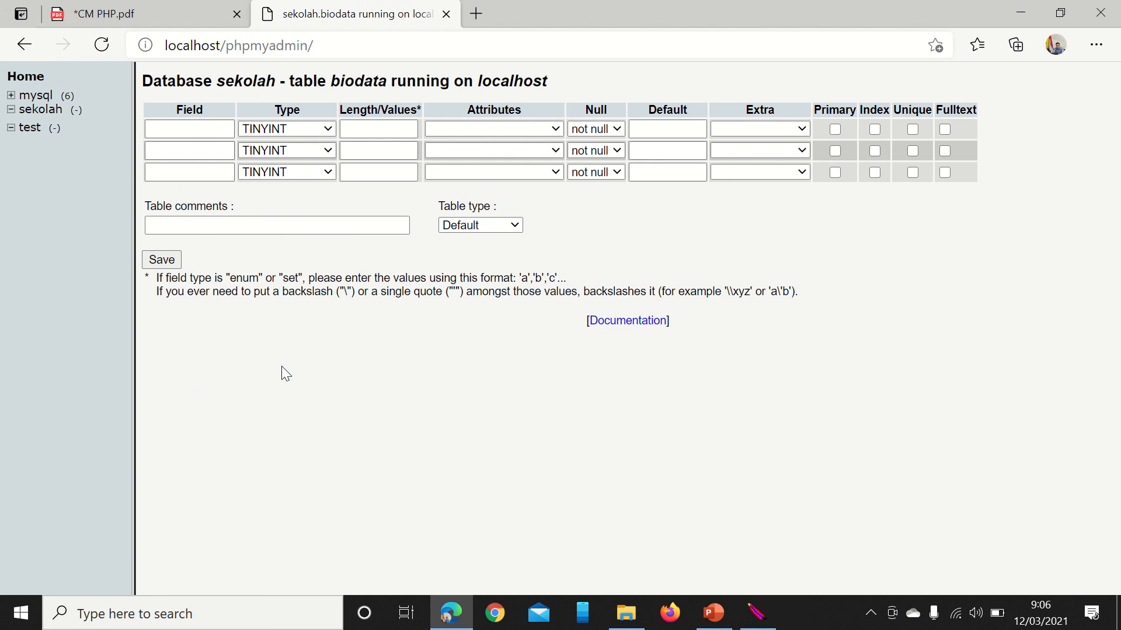
- Define the first field as nis with type VARCHAR and length 5
{"action": "left_click", "coordinate": [179, 125]}
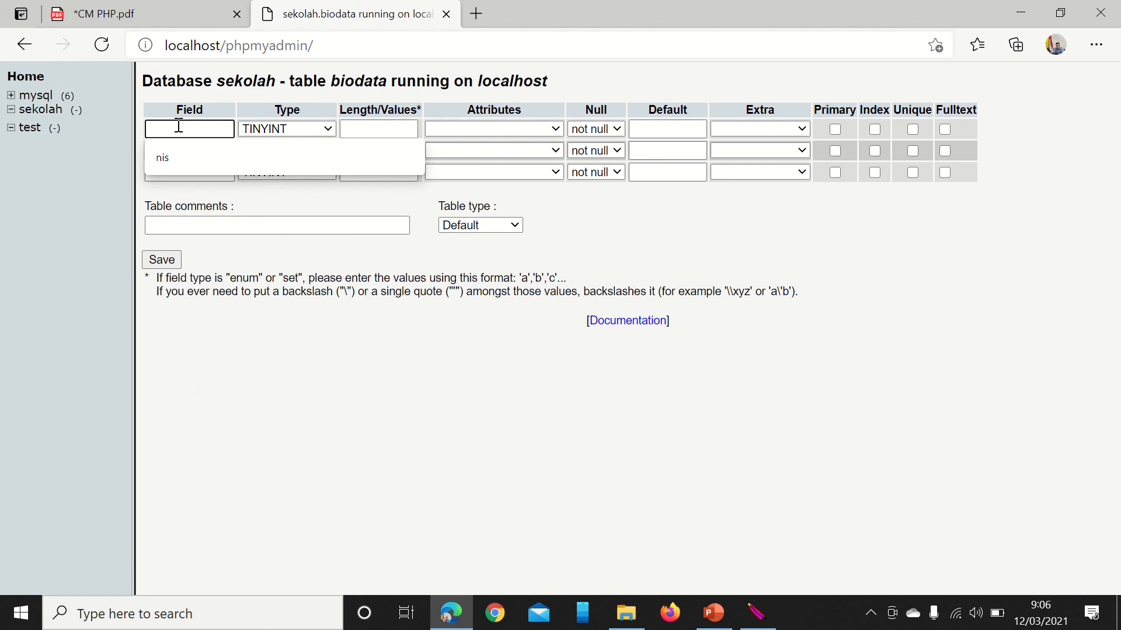
{"action": "type", "text": "nis"}
{"action": "left_click", "coordinate": [315, 128]}
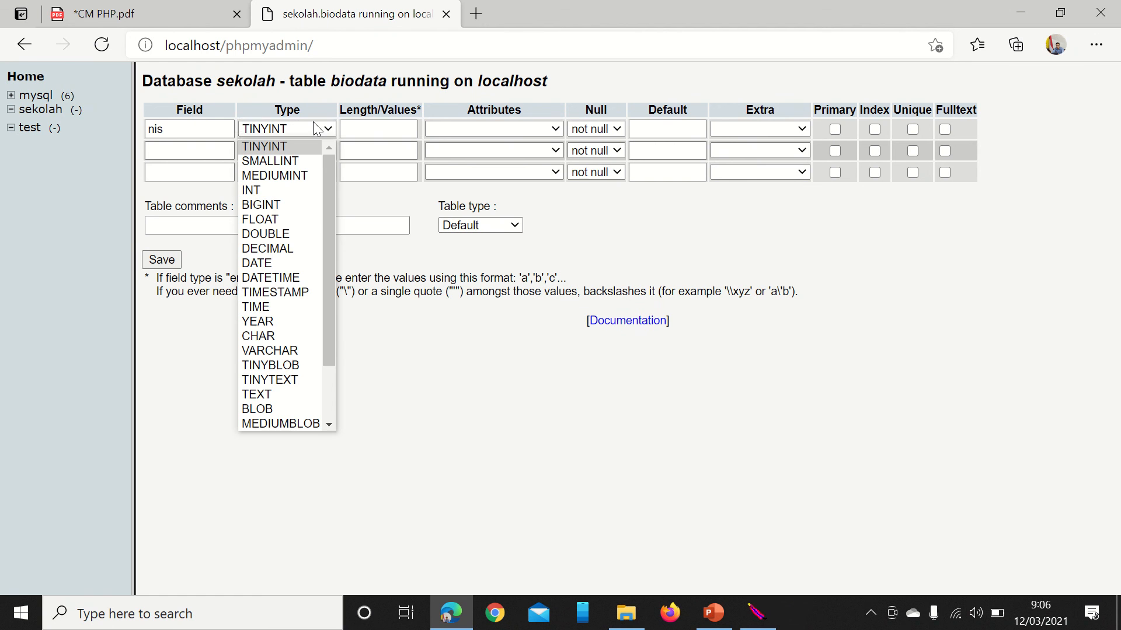
{"action": "left_click", "coordinate": [290, 349]}
{"action": "left_click", "coordinate": [371, 130]}
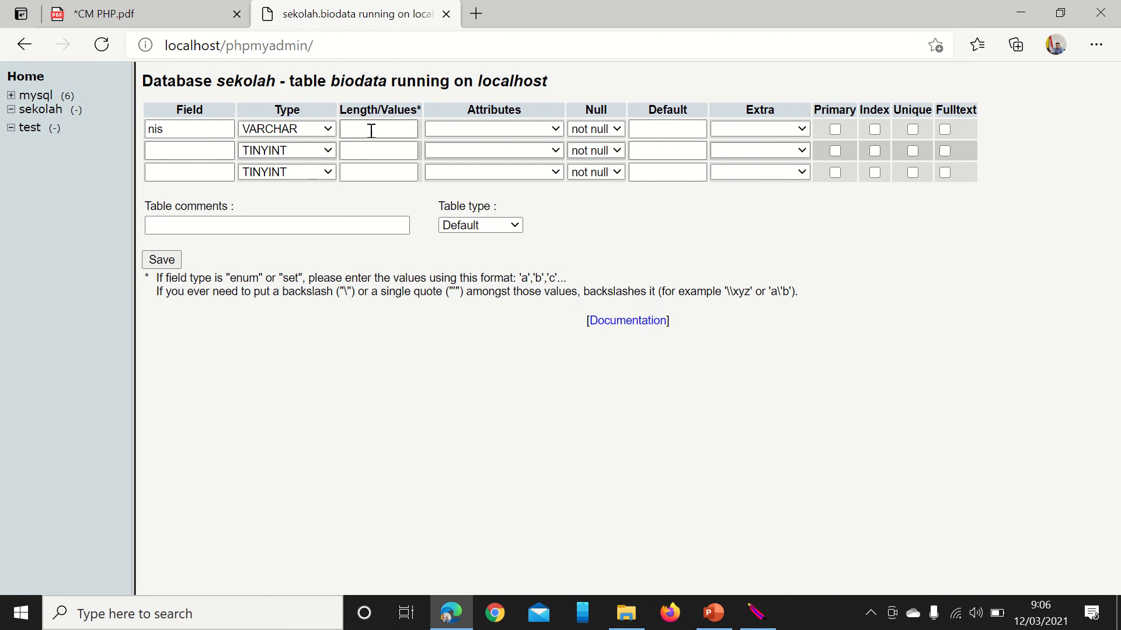
{"action": "left_click", "coordinate": [371, 130]}
{"action": "type", "text": "5"}
- Define the second field as nama with type VARCHAR and length 20
{"action": "left_click", "coordinate": [214, 151]}
{"action": "type", "text": "kelas"}
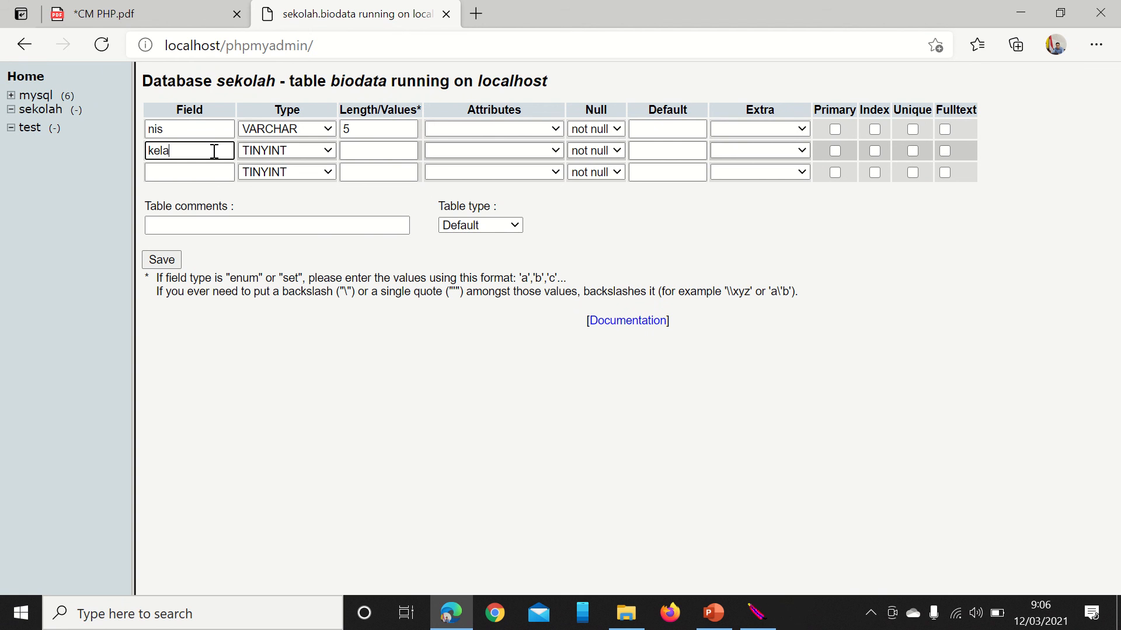
{"action": "key", "text": "Tab"}
{"action": "key", "text": "v"}
{"action": "key", "text": "Tab"}
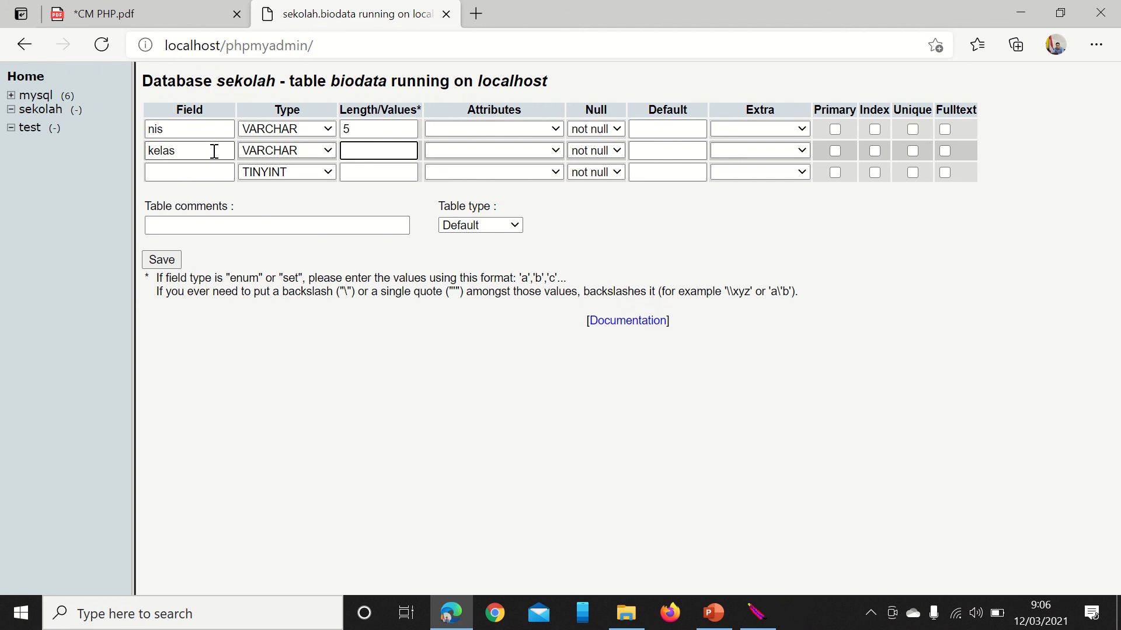
{"action": "left_click", "coordinate": [214, 151]}
{"action": "key", "text": "BackSpace"}
{"action": "key", "text": "BackSpace"}
{"action": "key", "text": "BackSpace"}
{"action": "key", "text": "BackSpace"}
{"action": "key", "text": "BackSpace"}
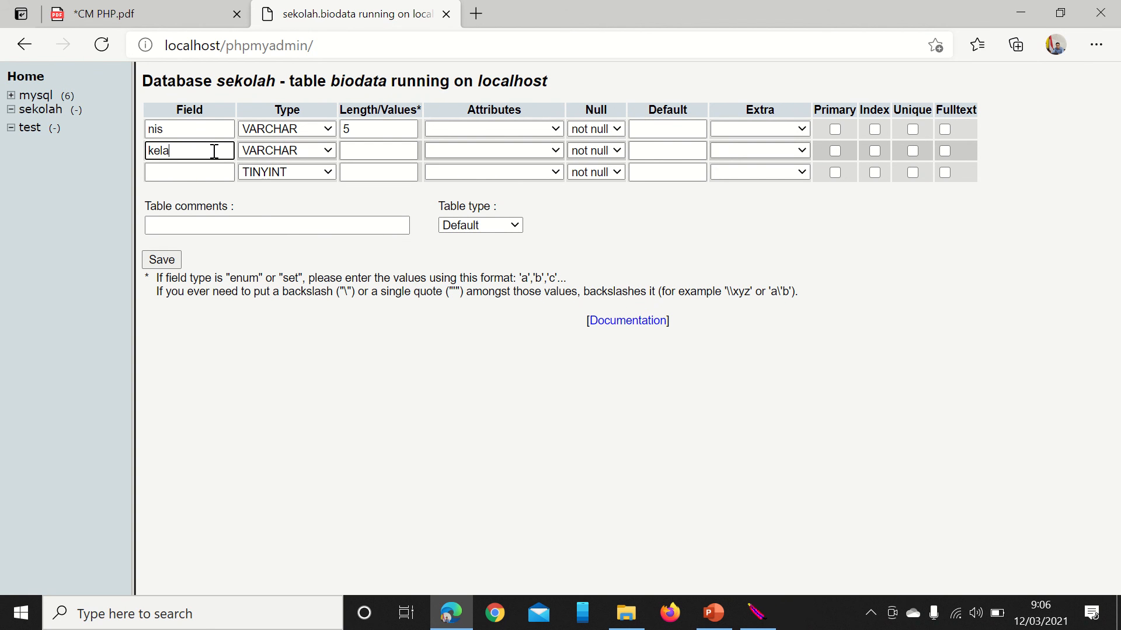
{"action": "type", "text": "nama"}
{"action": "key", "text": "Tab"}
{"action": "key", "text": "Tab"}
{"action": "type", "text": "20"}
- Define the third field as kelas with type VARCHAR and length 5, and save the biodata table
{"action": "left_click", "coordinate": [200, 171]}
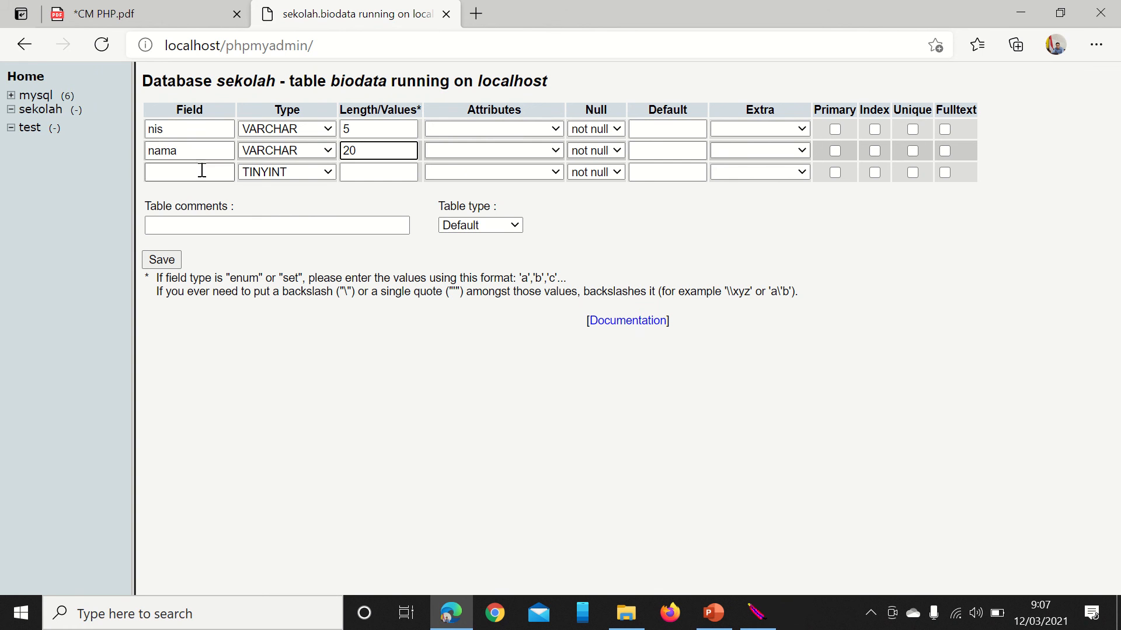
{"action": "type", "text": "kelas"}
{"action": "key", "text": "Tab"}
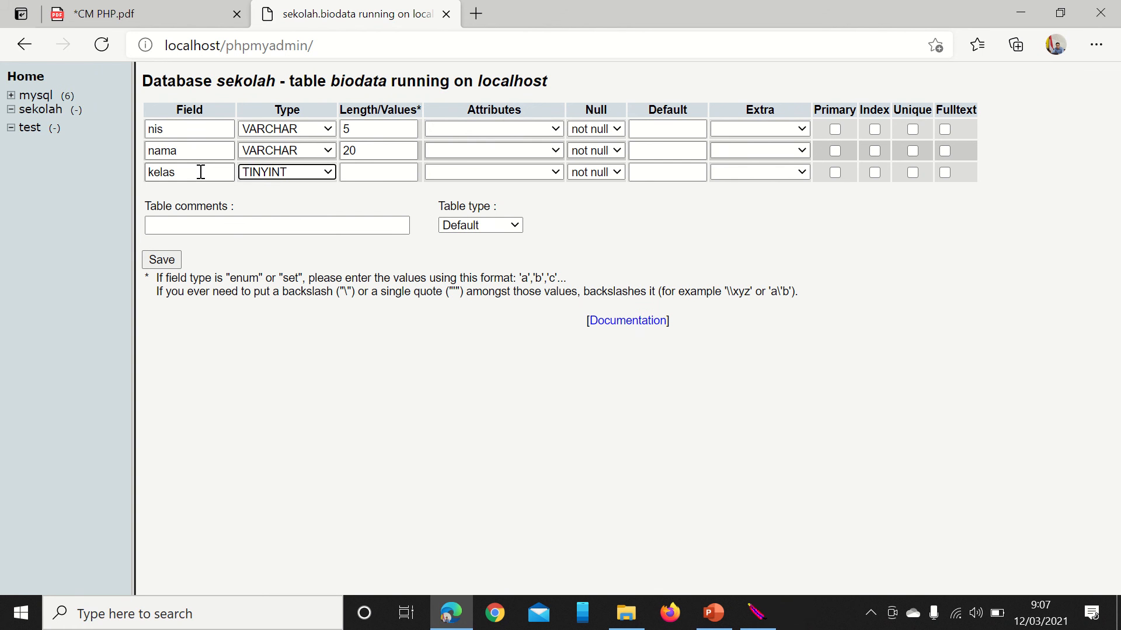
{"action": "key", "text": "v"}
{"action": "key", "text": "Tab"}
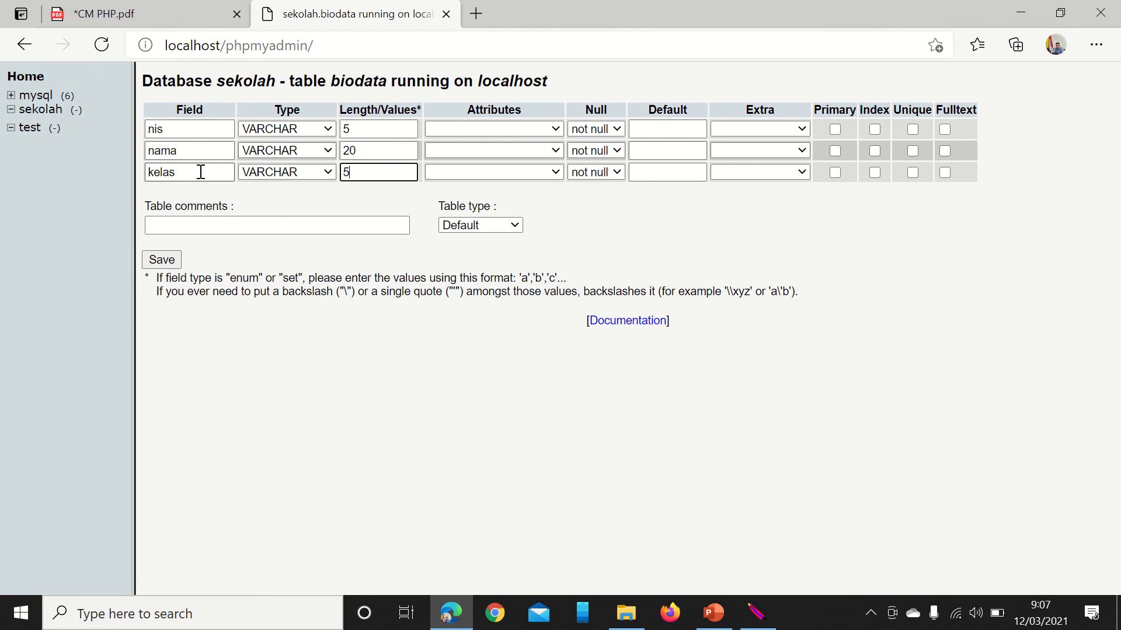
{"action": "left_click", "coordinate": [161, 263]}
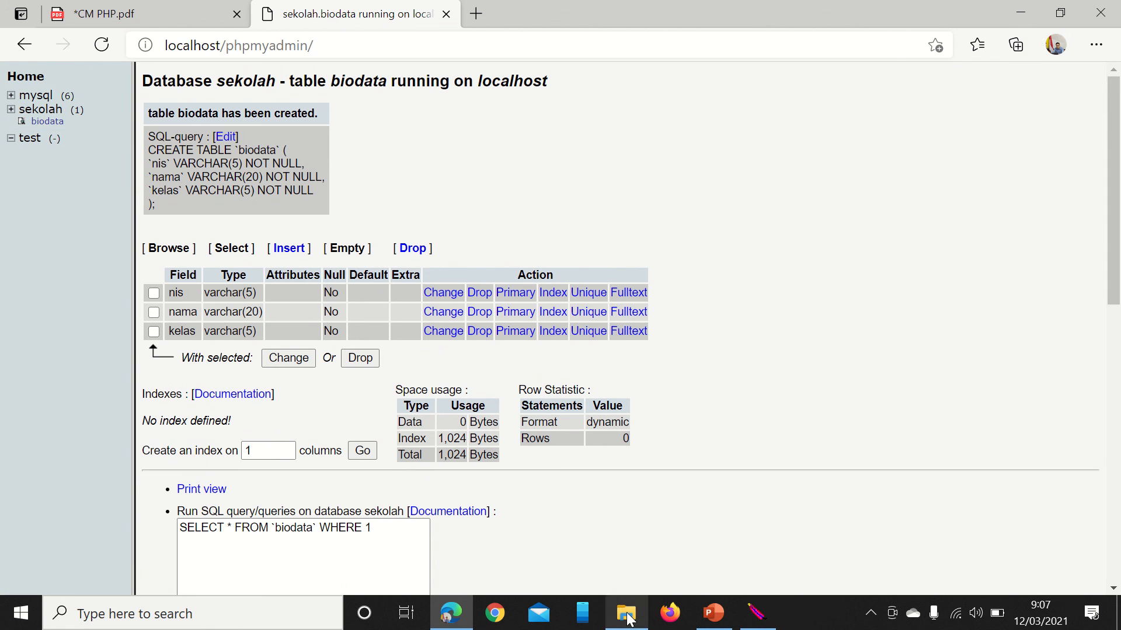
- Switch to PowerPoint and remove "text /" from the Nis line on slide 2
{"action": "left_click", "coordinate": [701, 625]}
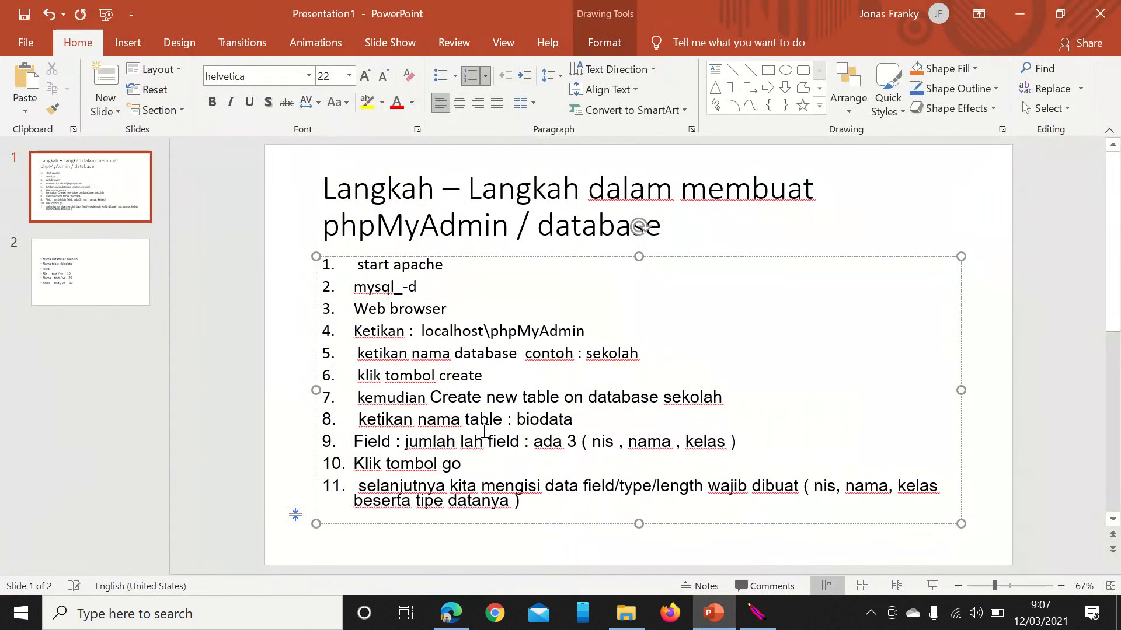
{"action": "left_click", "coordinate": [100, 277]}
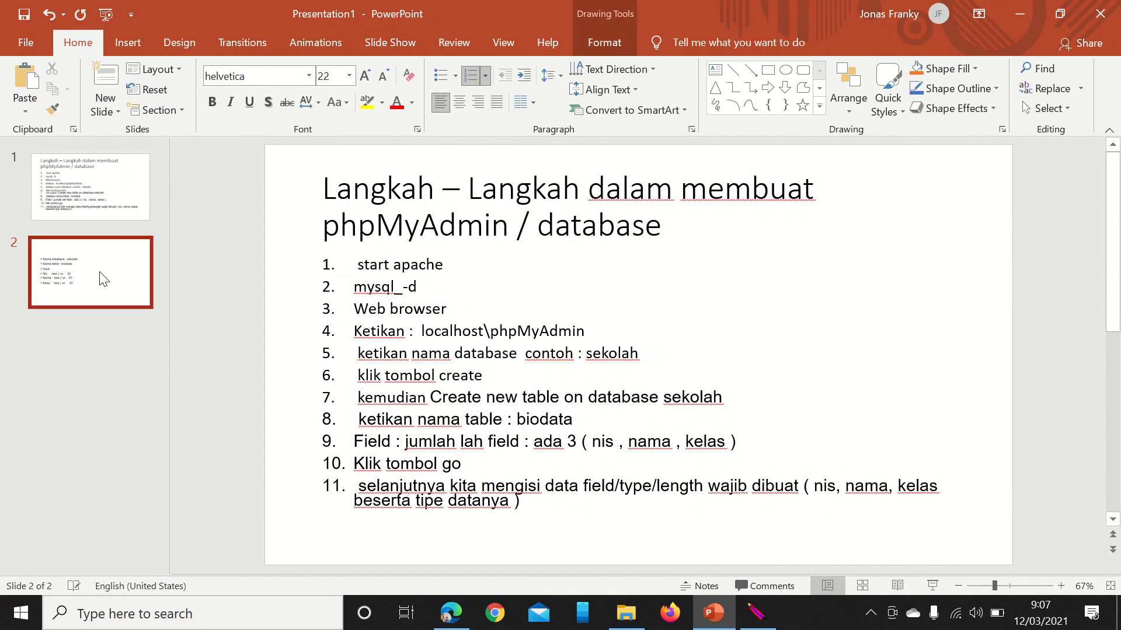
{"action": "left_click", "coordinate": [442, 368]}
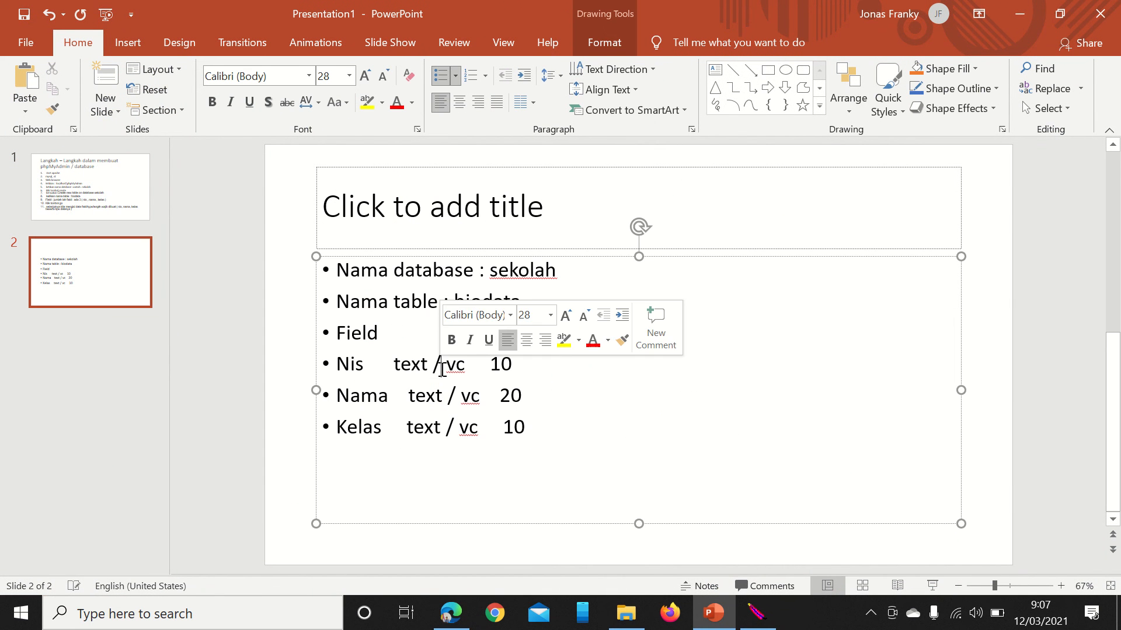
{"action": "key", "text": "BackSpace"}
{"action": "key", "text": "BackSpace"}
{"action": "key", "text": "BackSpace"}
{"action": "key", "text": "BackSpace"}
{"action": "key", "text": "BackSpace"}
{"action": "key", "text": "BackSpace"}
{"action": "key", "text": "BackSpace"}
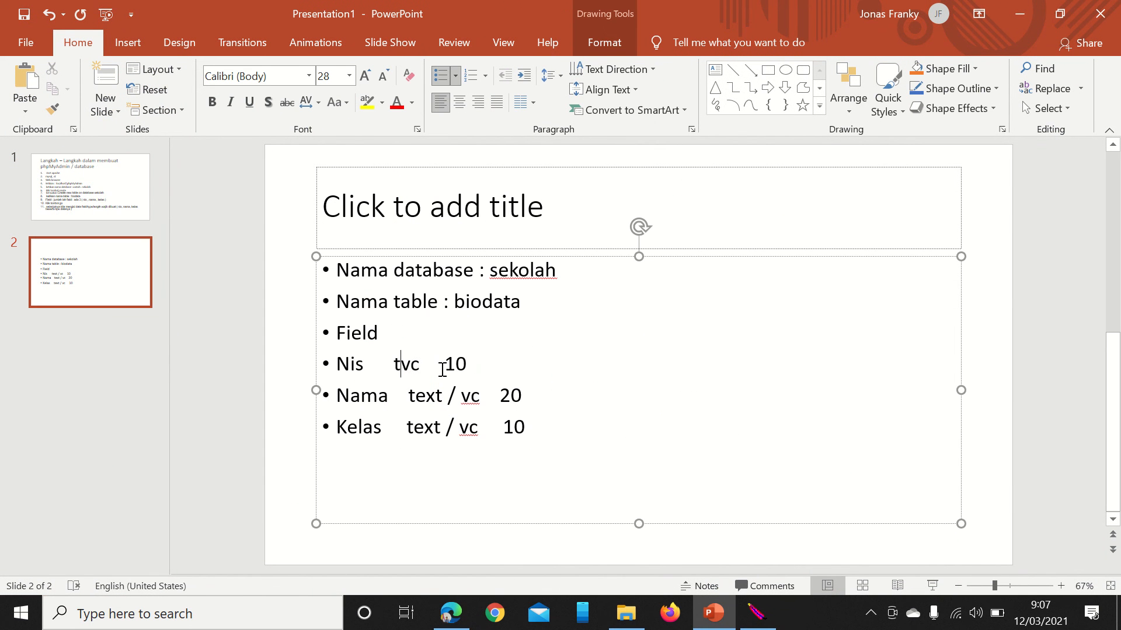
{"action": "key", "text": "Up"}
- Delete "text /" from the Nama and Kelas lines on slide 2
{"action": "key", "text": "Down"}
{"action": "key", "text": "Down"}
{"action": "key", "text": "Down"}
{"action": "double_click", "coordinate": [453, 397]}
{"action": "left_click_drag", "start_coordinate": [428, 403], "coordinate": [408, 400]}
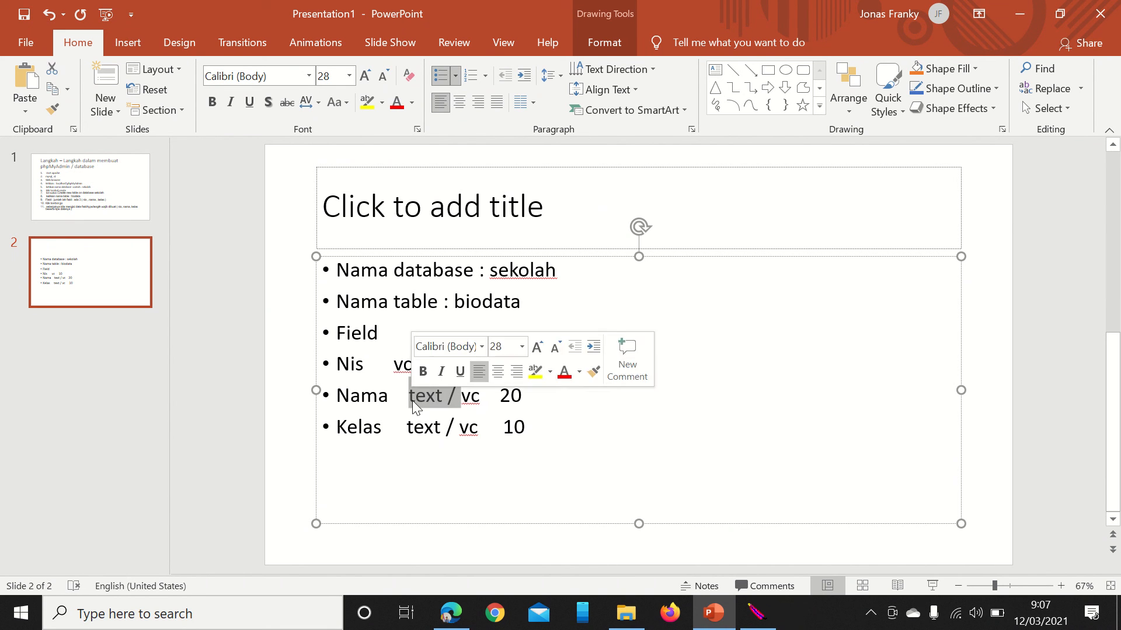
{"action": "key", "text": "Delete"}
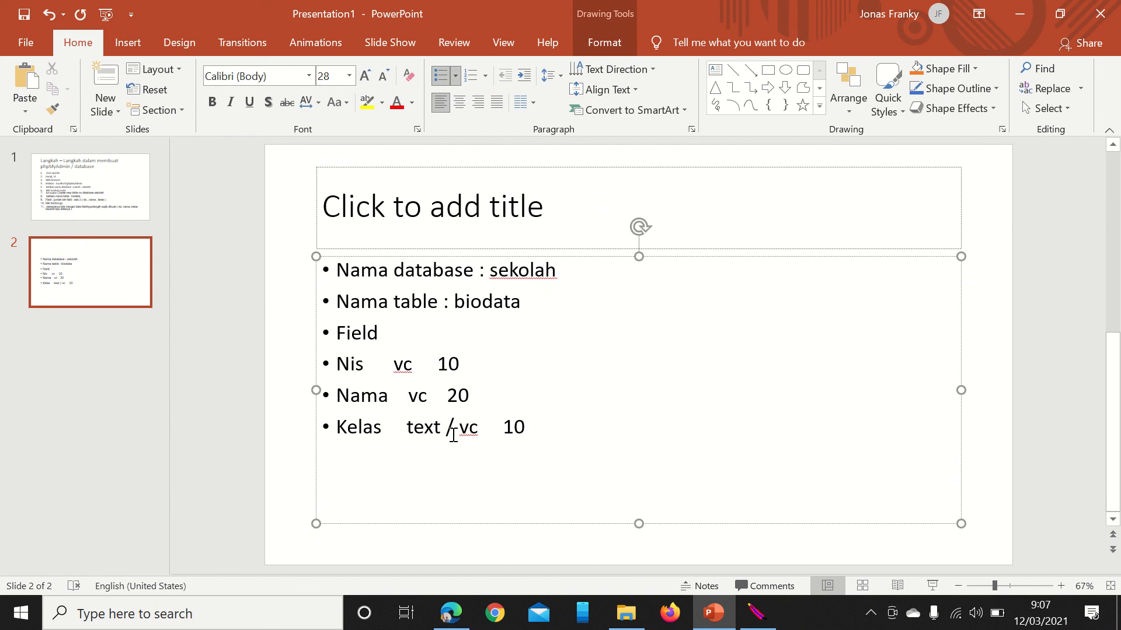
{"action": "left_click_drag", "start_coordinate": [459, 429], "coordinate": [407, 431]}
{"action": "key", "text": "Delete"}
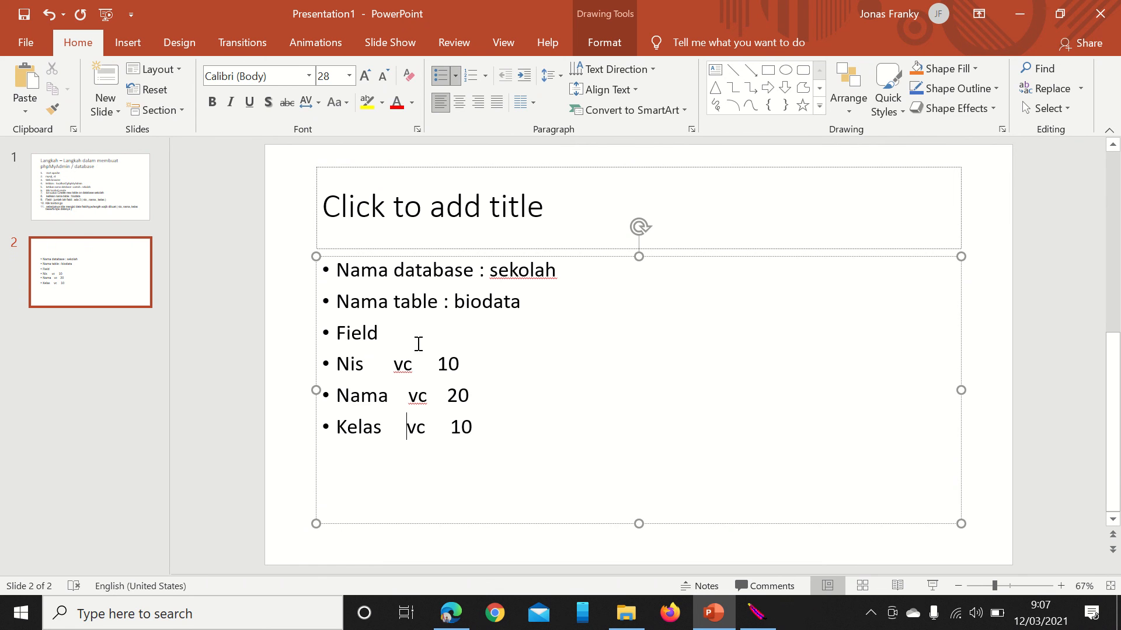
- Expand the type abbreviation vc in the Nis line to varchar
{"action": "key", "text": "BackSpace"}
{"action": "type", "text": "archart"}
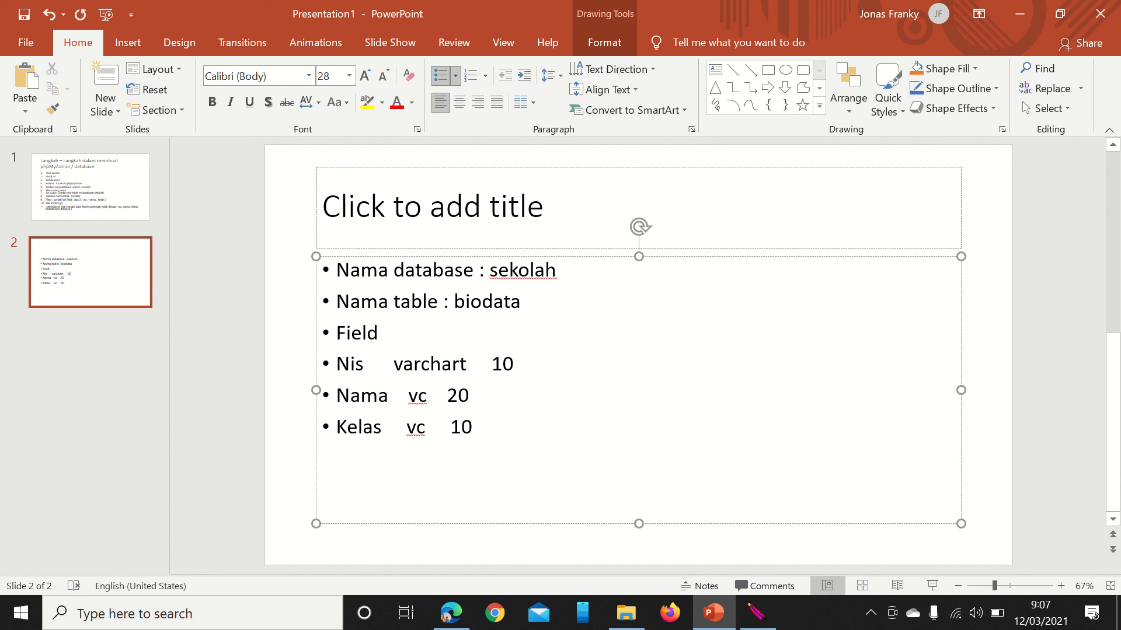
{"action": "key", "text": "BackSpace"}
- Switch to phpMyAdmin in the browser, insert a first biodata record with the student's number, name and kelas x, and browse the table
{"action": "left_click", "coordinate": [466, 621]}
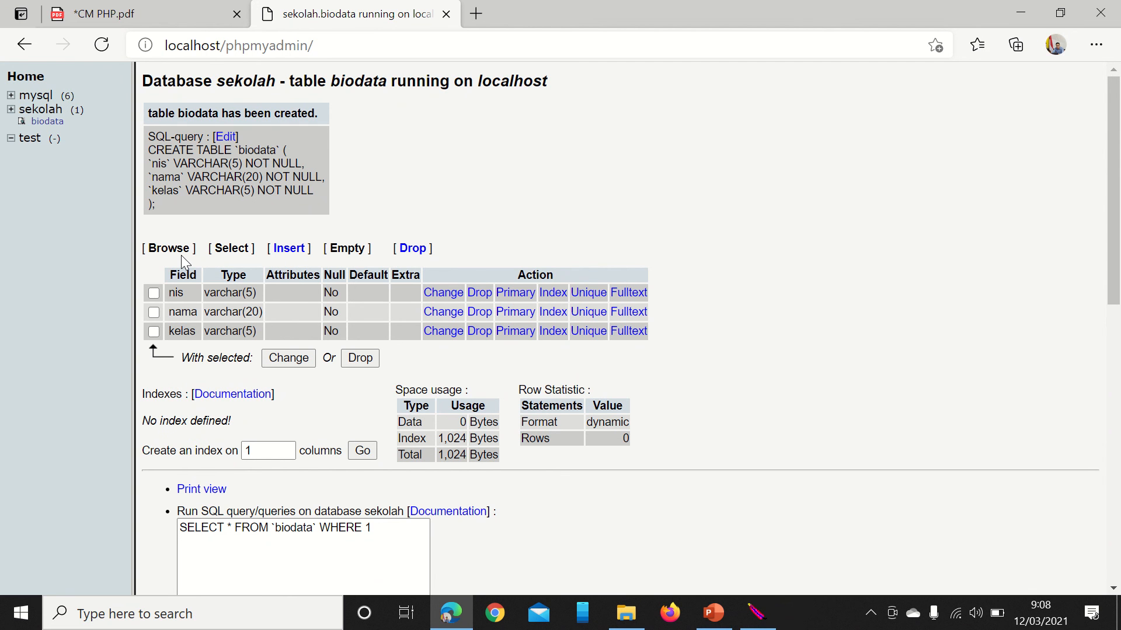
{"action": "left_click", "coordinate": [286, 251]}
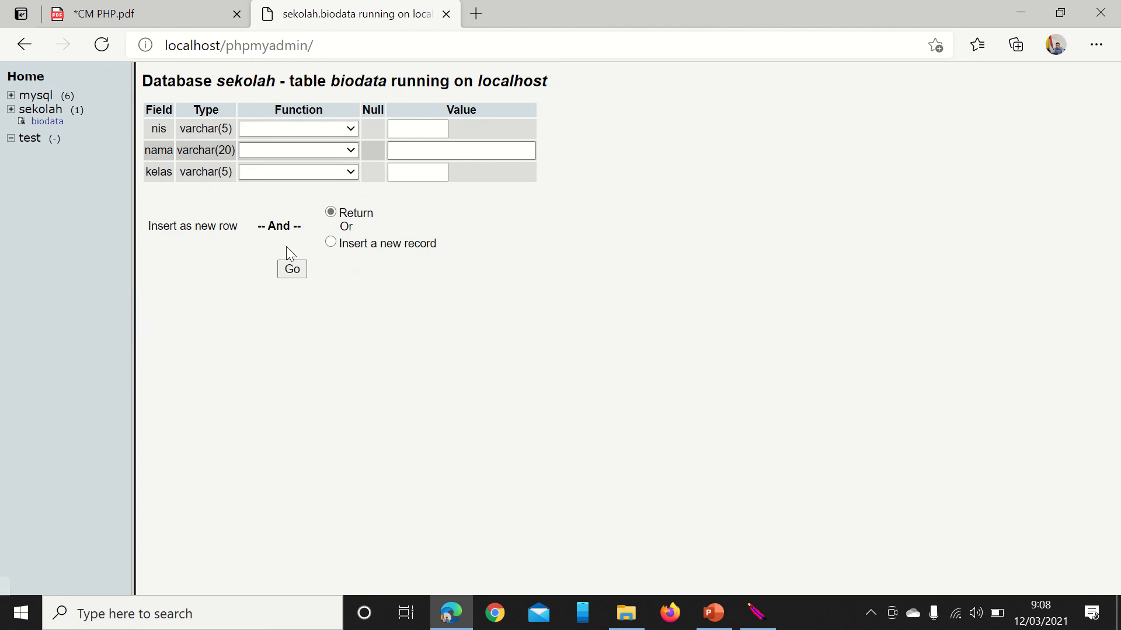
{"action": "left_click", "coordinate": [427, 130]}
{"action": "type", "text": "19310"}
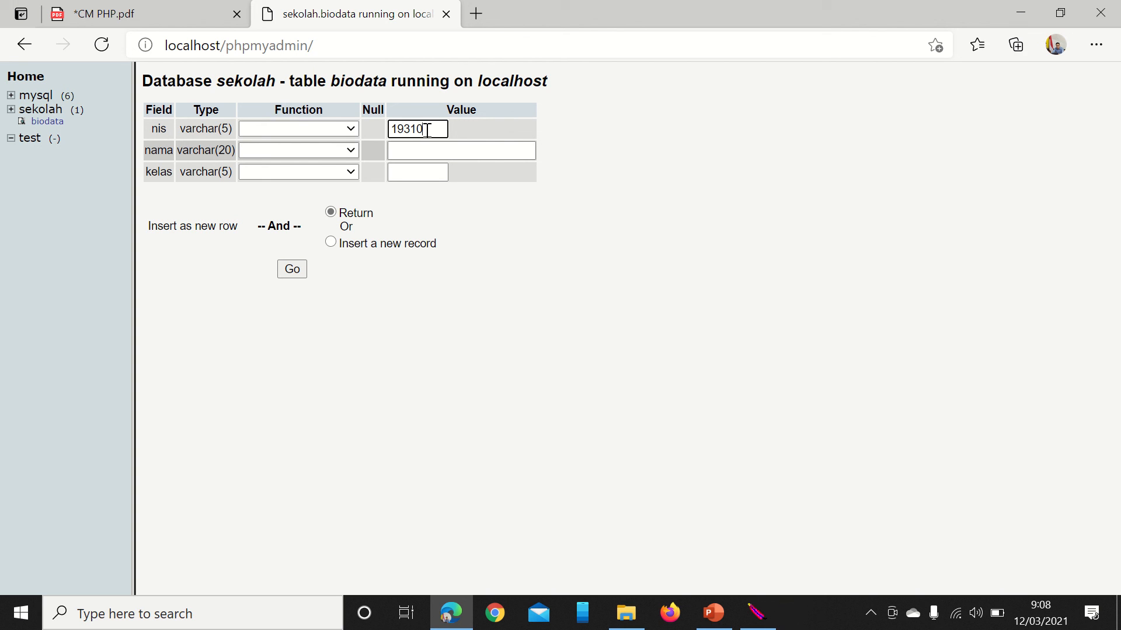
{"action": "left_click", "coordinate": [417, 153]}
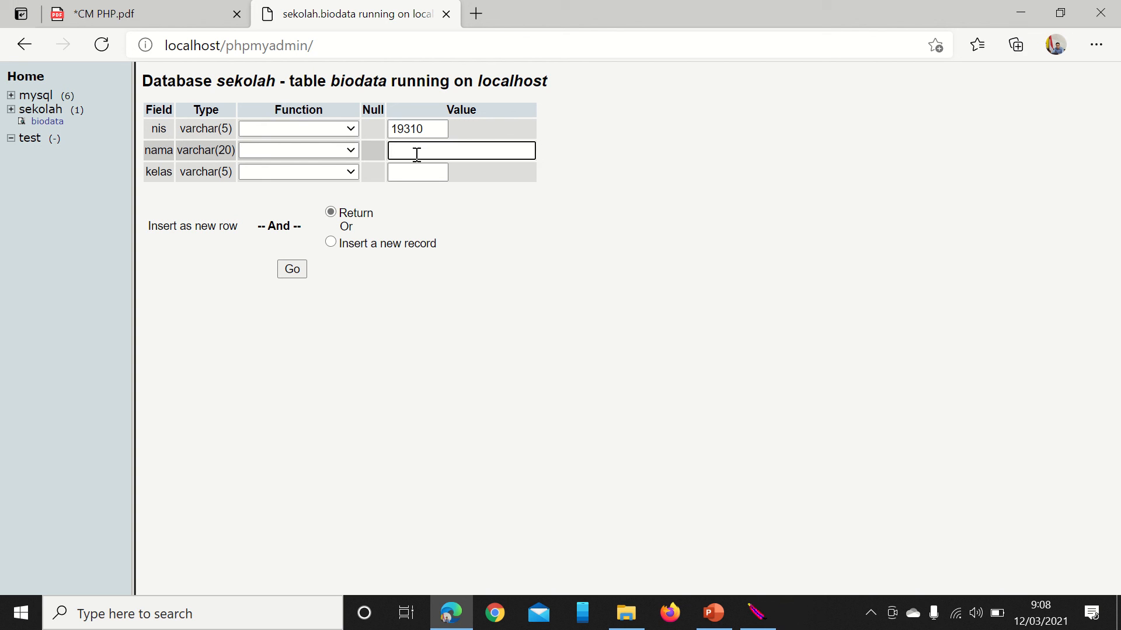
{"action": "type", "text": "agustina"}
{"action": "left_click", "coordinate": [414, 178]}
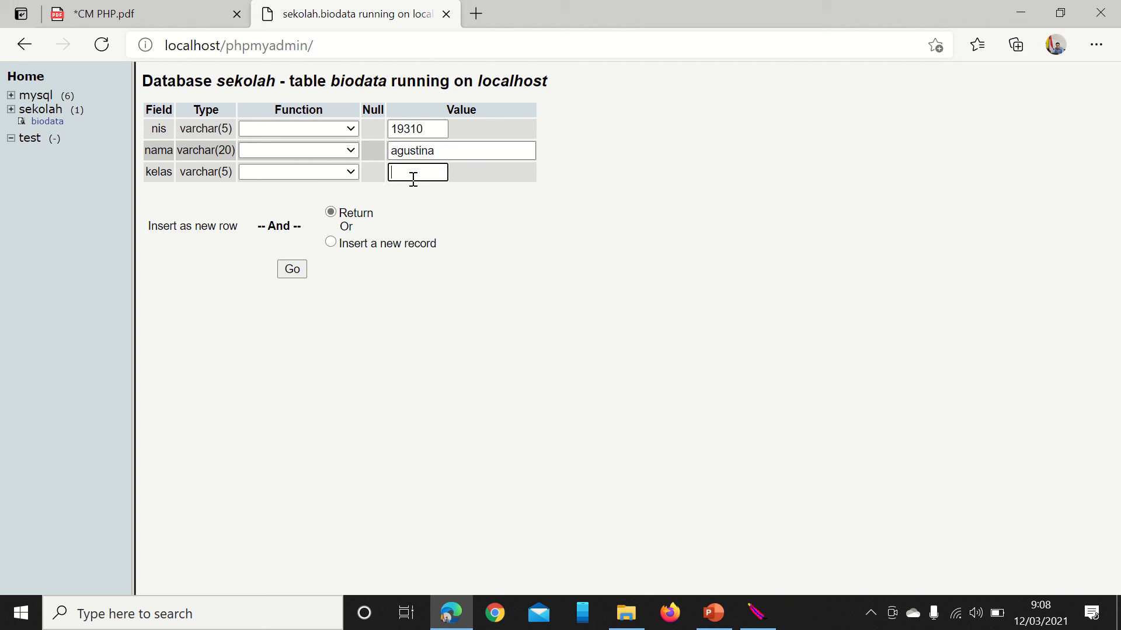
{"action": "type", "text": "x"}
{"action": "left_click", "coordinate": [287, 269]}
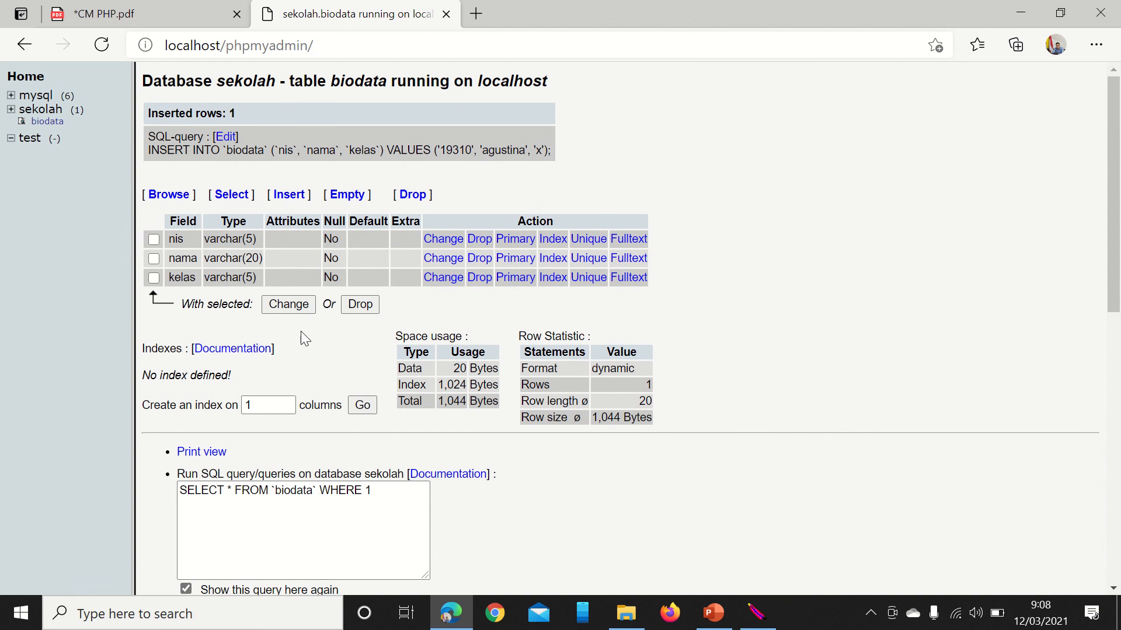
{"action": "left_click", "coordinate": [171, 197]}
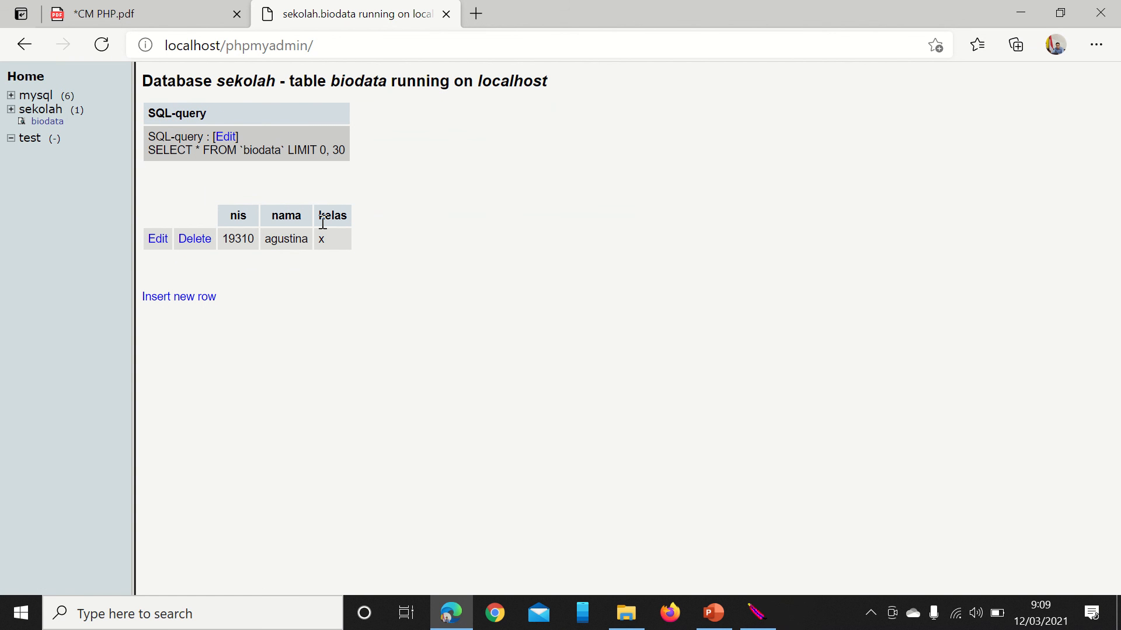
- Insert a second biodata record with the student's number, name and kelas x, choosing to continue with another new record
{"action": "left_click", "coordinate": [52, 123]}
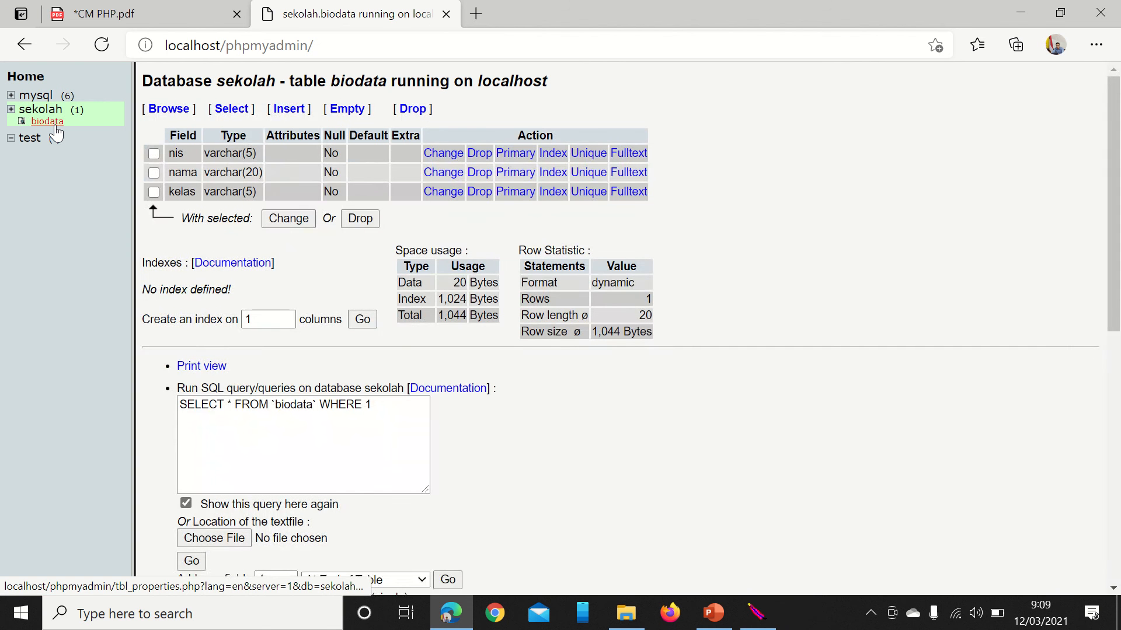
{"action": "left_click", "coordinate": [277, 110]}
{"action": "left_click", "coordinate": [396, 133]}
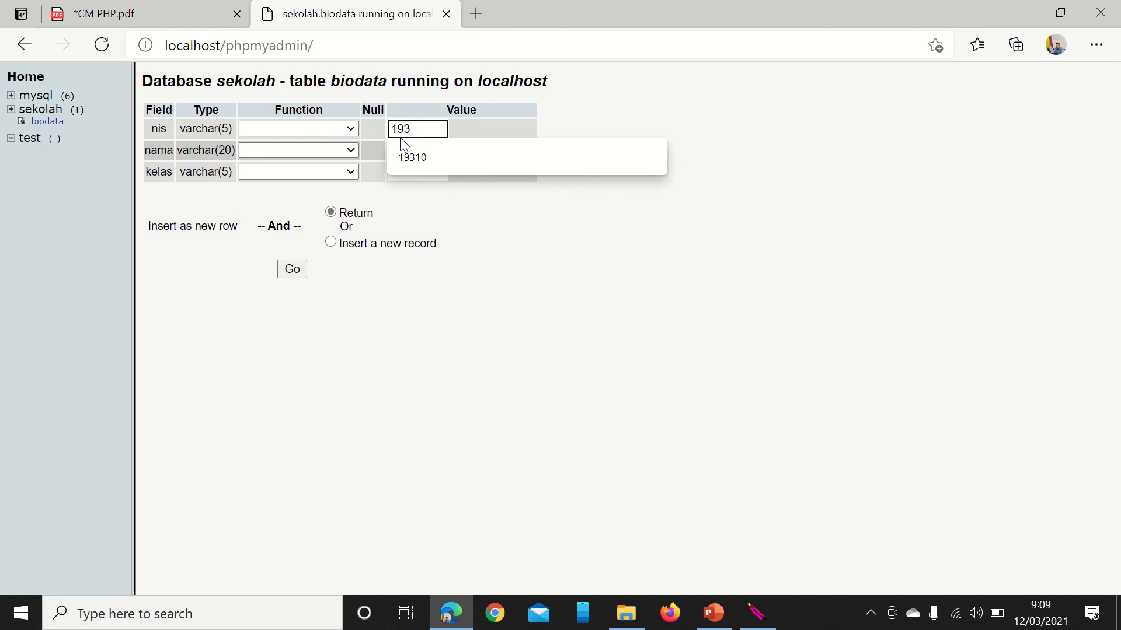
{"action": "type", "text": "19311"}
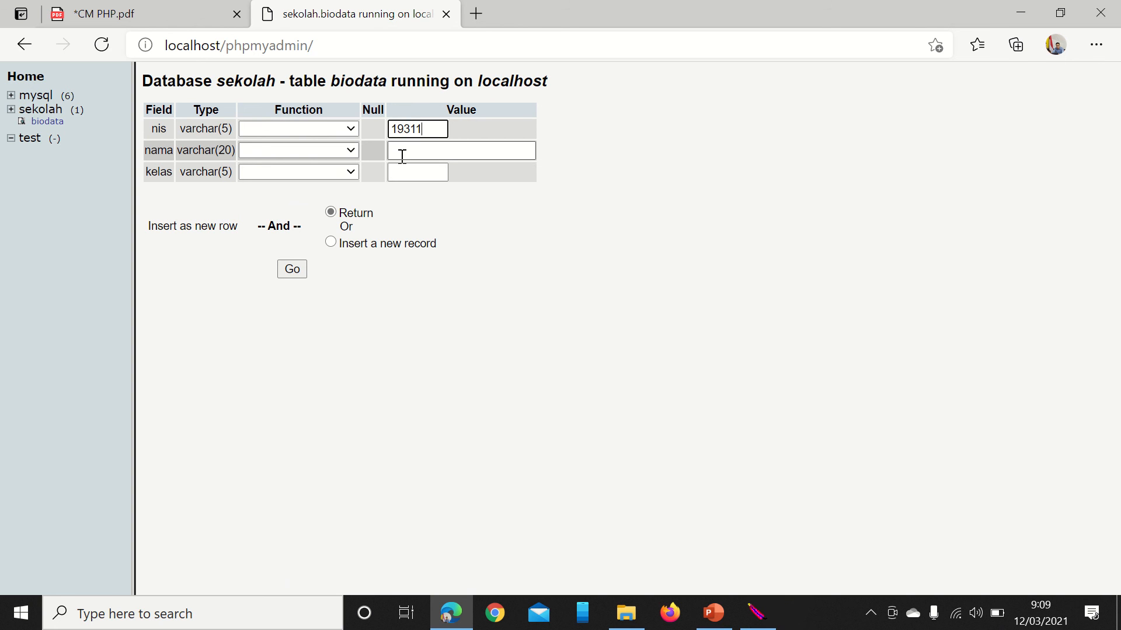
{"action": "left_click", "coordinate": [403, 155]}
{"action": "type", "text": "bud"}
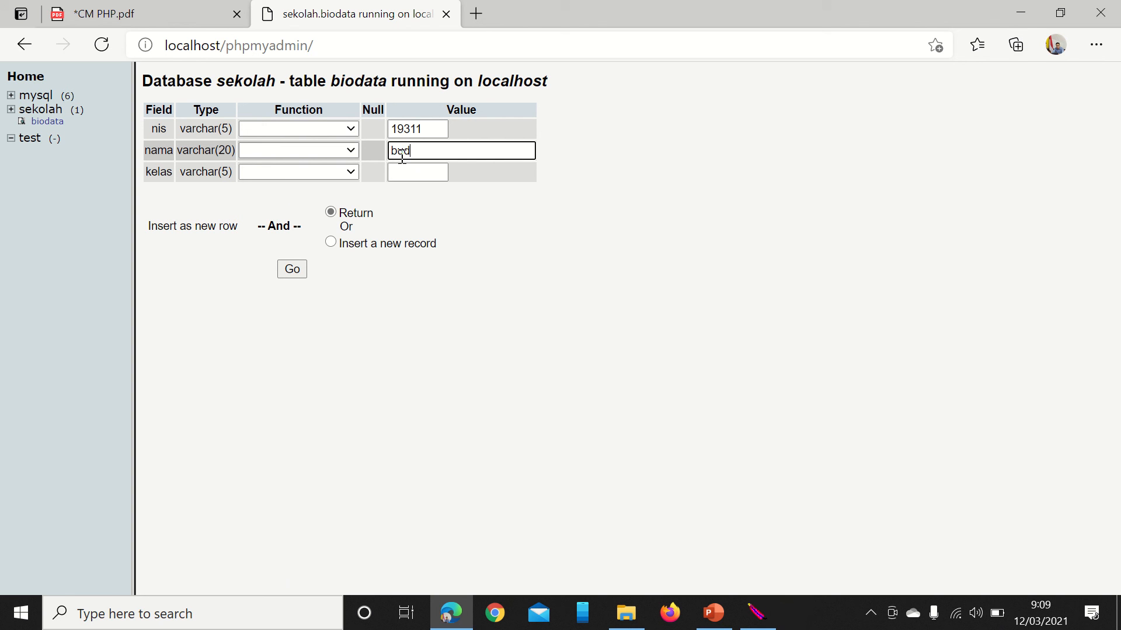
{"action": "left_click", "coordinate": [395, 171]}
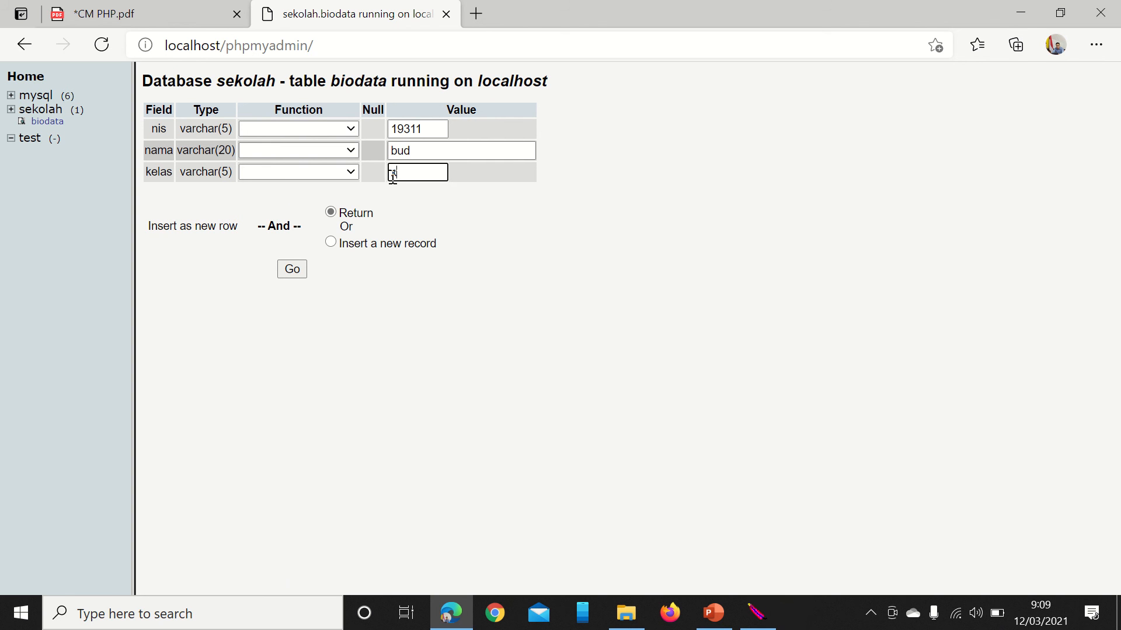
{"action": "type", "text": "x"}
{"action": "left_click", "coordinate": [331, 244]}
{"action": "left_click", "coordinate": [297, 277]}
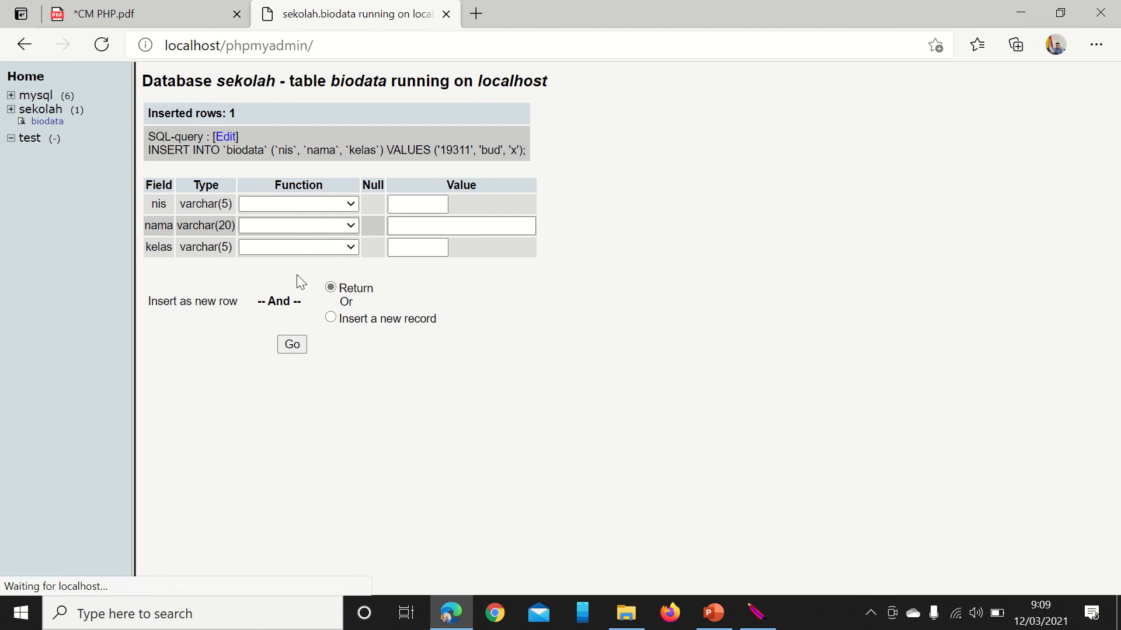
- Add a third biodata record with the student's number, name and kelas x, and browse the stored rows
{"action": "left_click", "coordinate": [397, 204]}
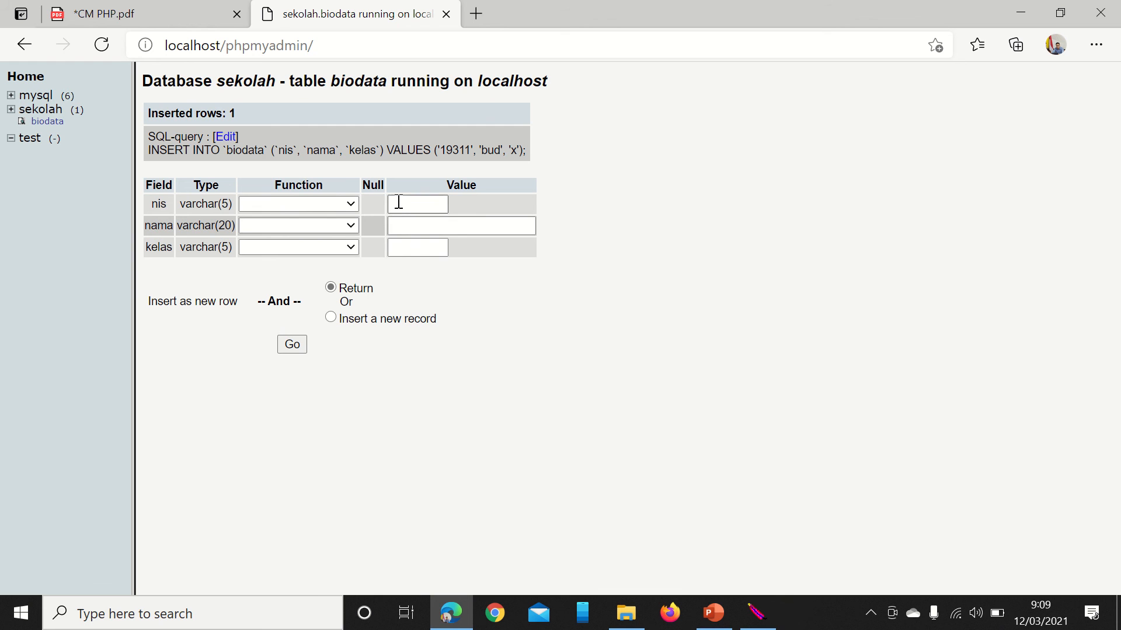
{"action": "type", "text": "19"}
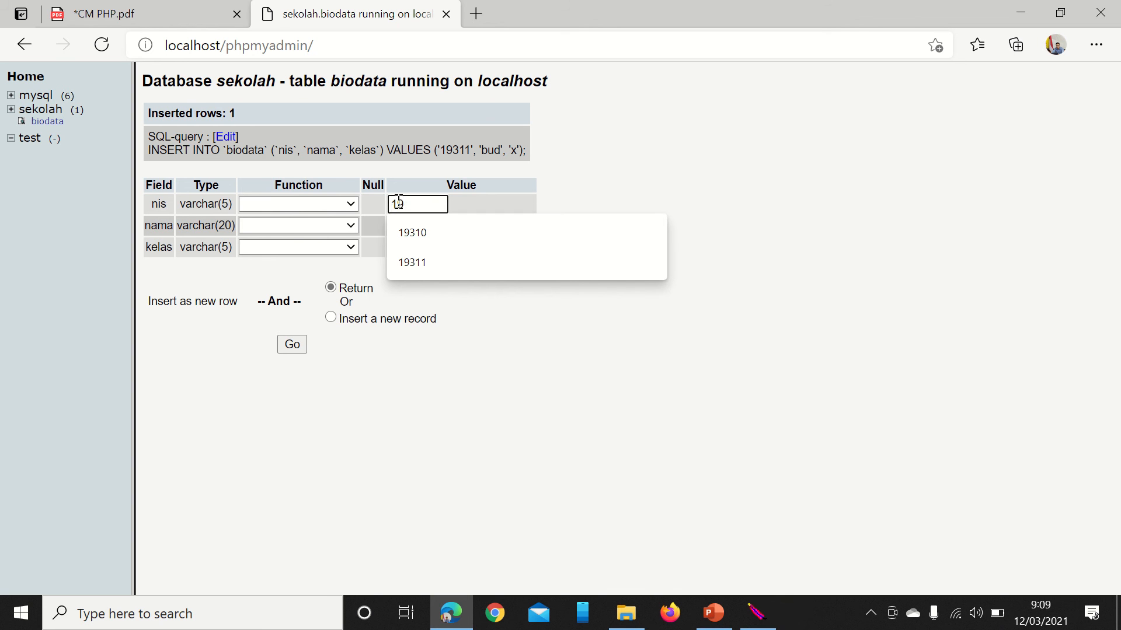
{"action": "type", "text": "312"}
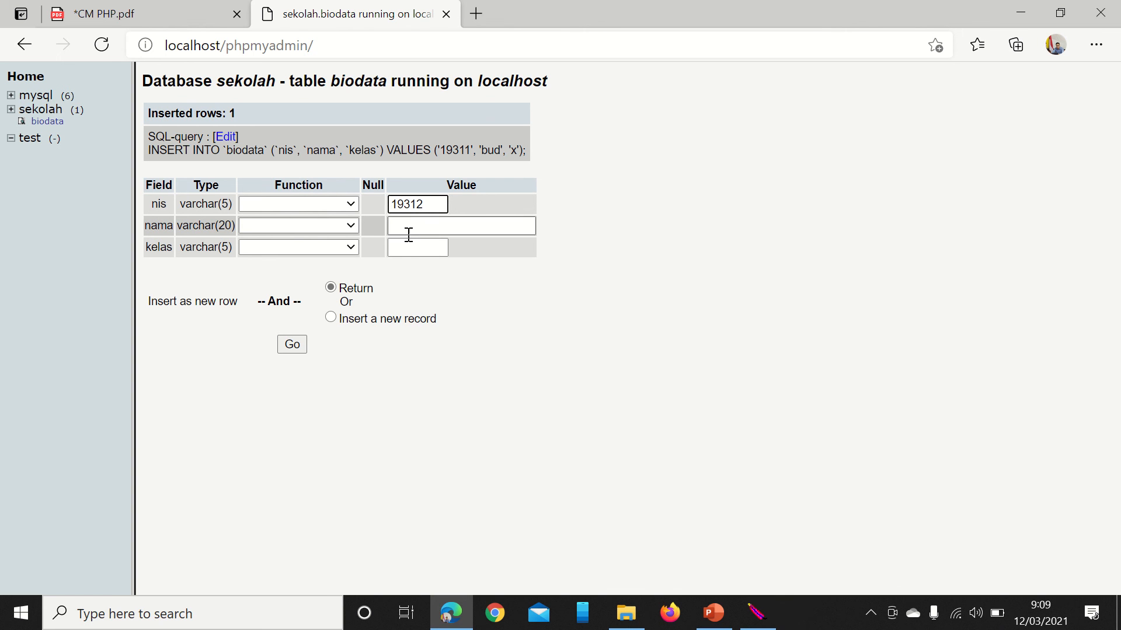
{"action": "left_click", "coordinate": [409, 235]}
{"action": "type", "text": "car"}
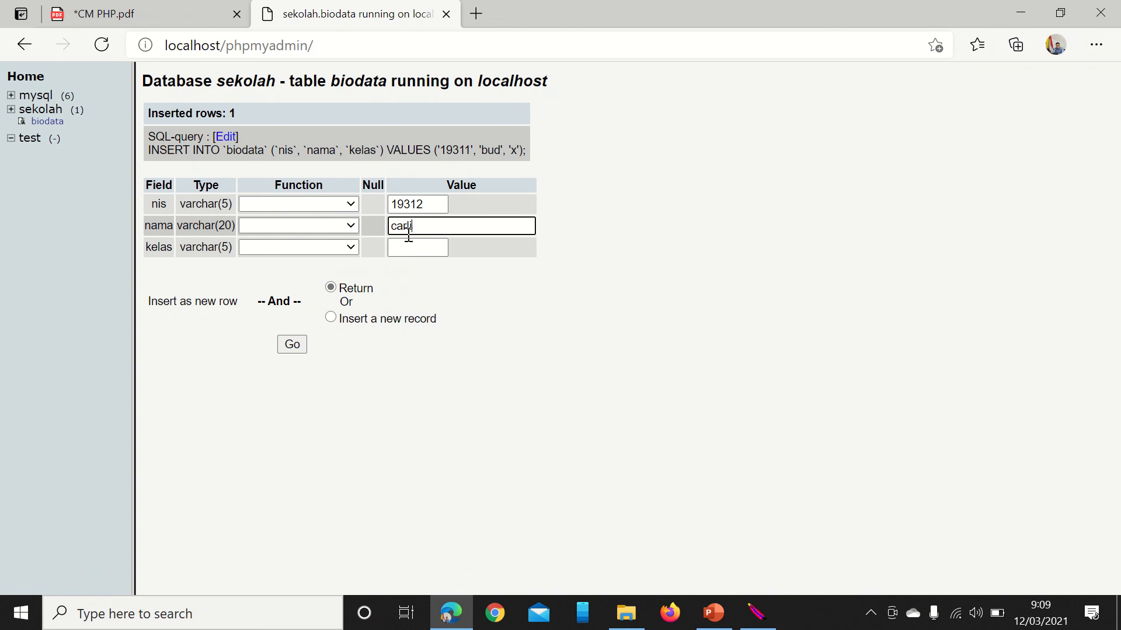
{"action": "type", "text": "li"}
{"action": "left_click", "coordinate": [413, 249]}
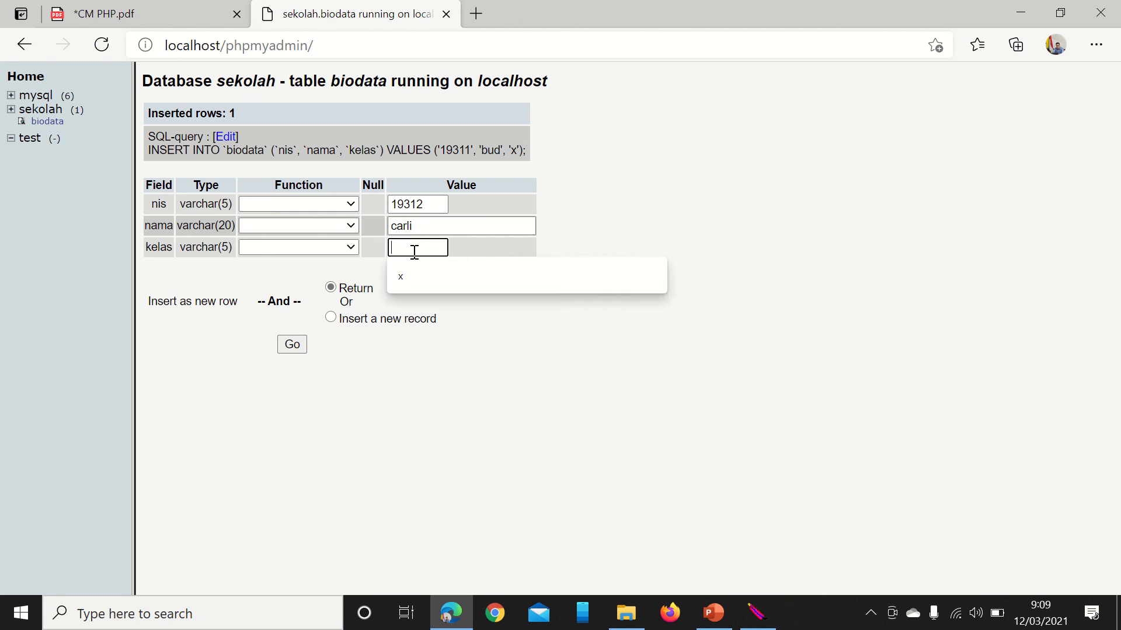
{"action": "type", "text": "x"}
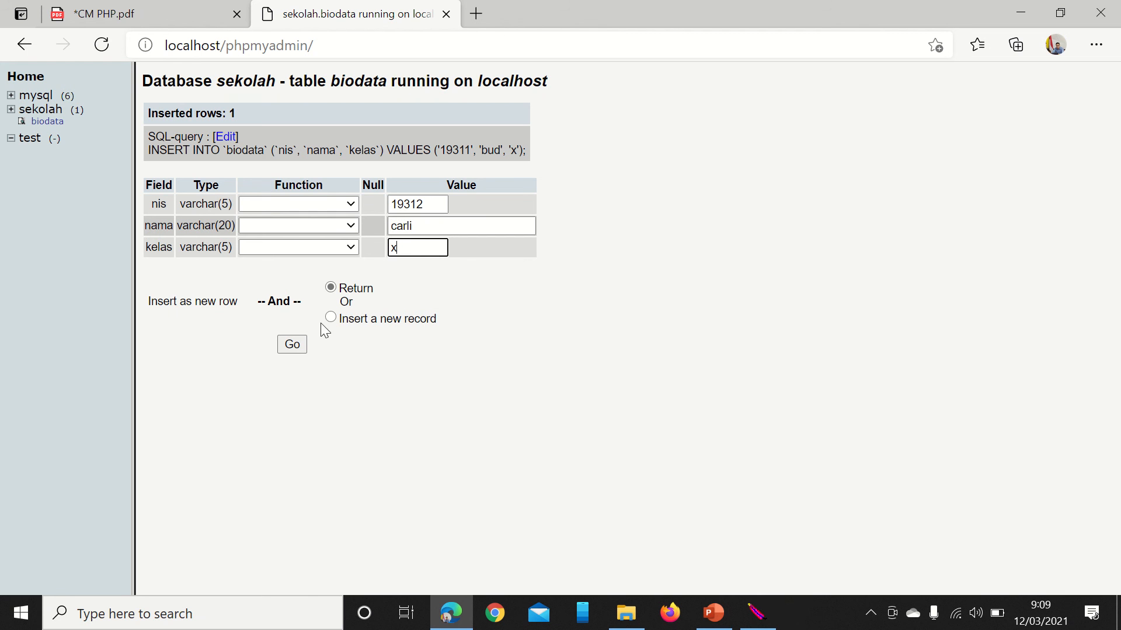
{"action": "left_click", "coordinate": [290, 344]}
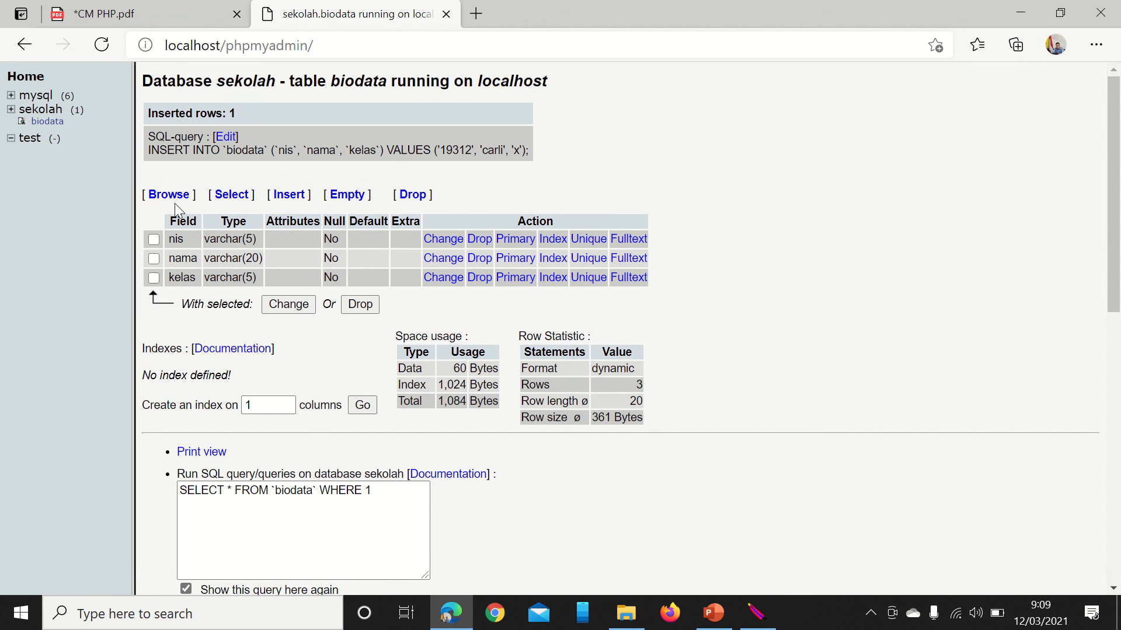
{"action": "left_click", "coordinate": [168, 194]}
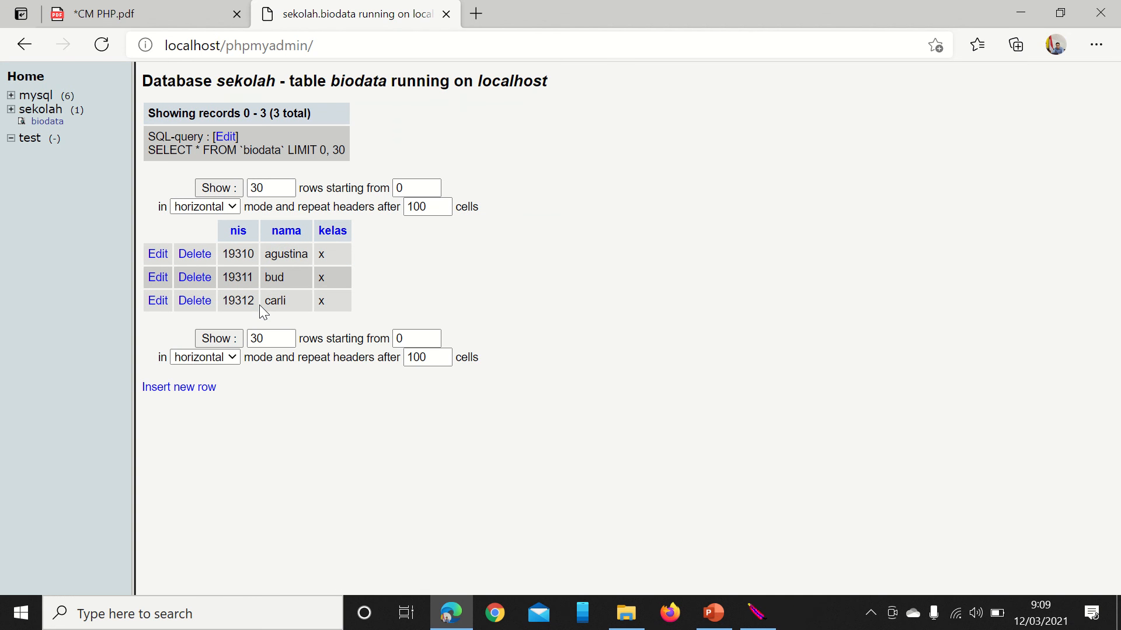
- Rename the nama field of the biodata table to namalengkap and save the change
{"action": "left_click", "coordinate": [52, 122]}
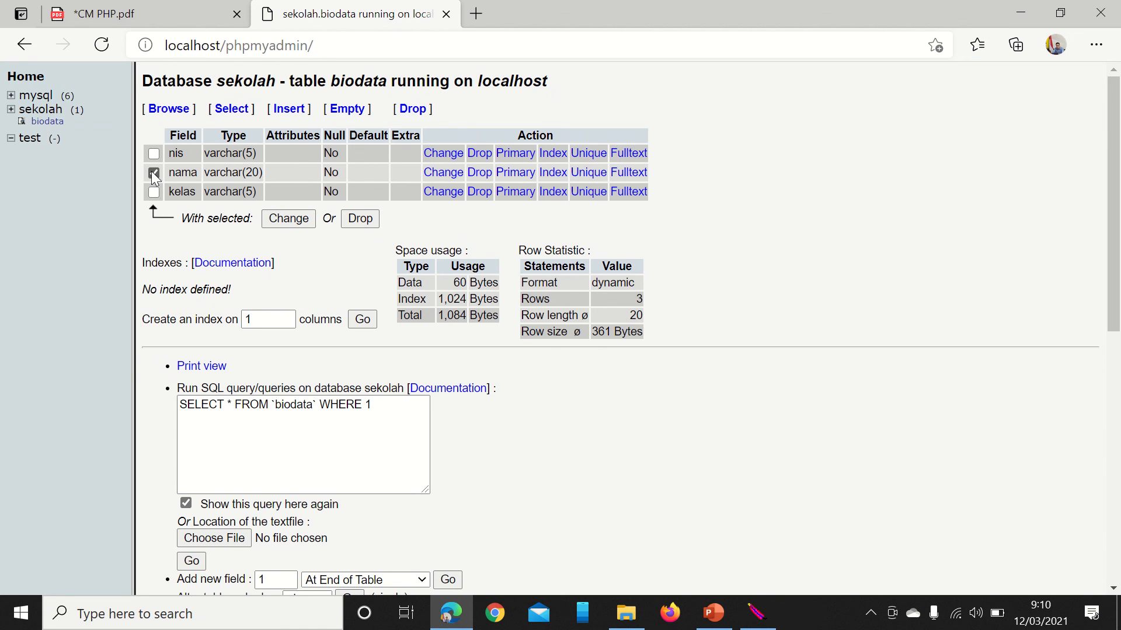
{"action": "left_click", "coordinate": [432, 173]}
{"action": "left_click", "coordinate": [201, 137]}
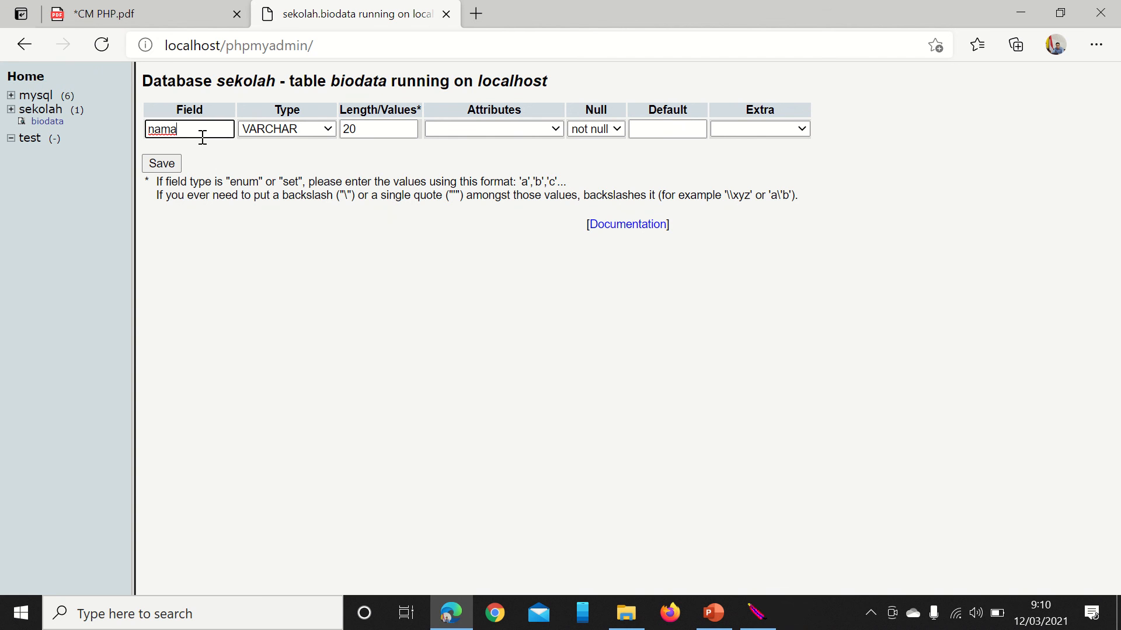
{"action": "type", "text": "lengkap"}
{"action": "left_click", "coordinate": [171, 159]}
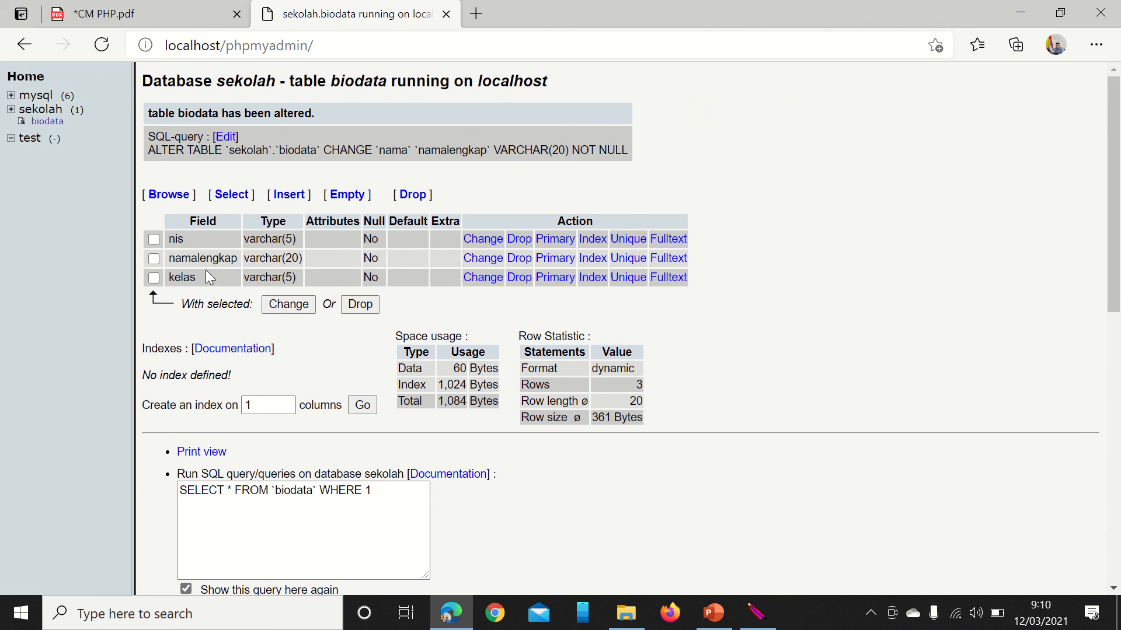
- Browse the biodata table, edit the third record to add the student's surname in the namalengkap field, and save
{"action": "left_click", "coordinate": [172, 195]}
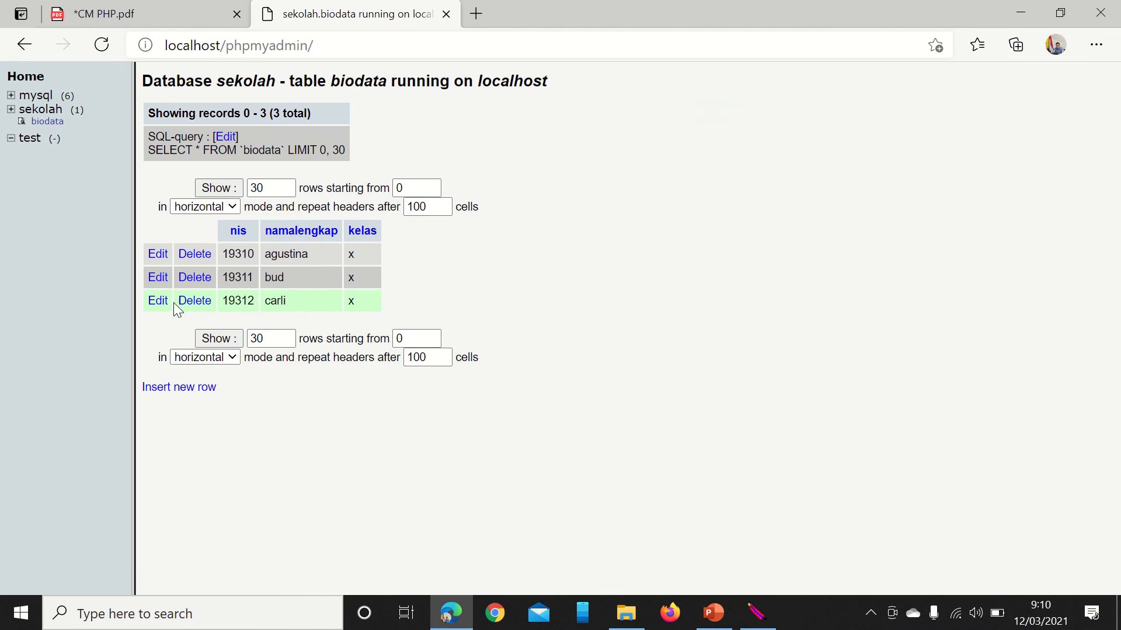
{"action": "left_click", "coordinate": [159, 302]}
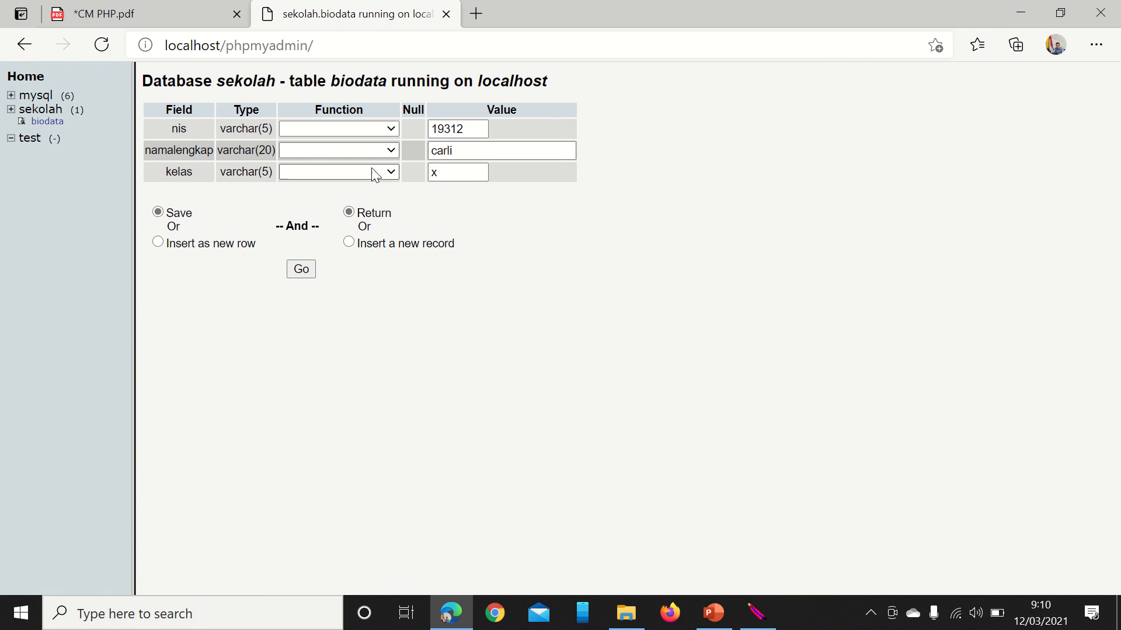
{"action": "left_click", "coordinate": [464, 152]}
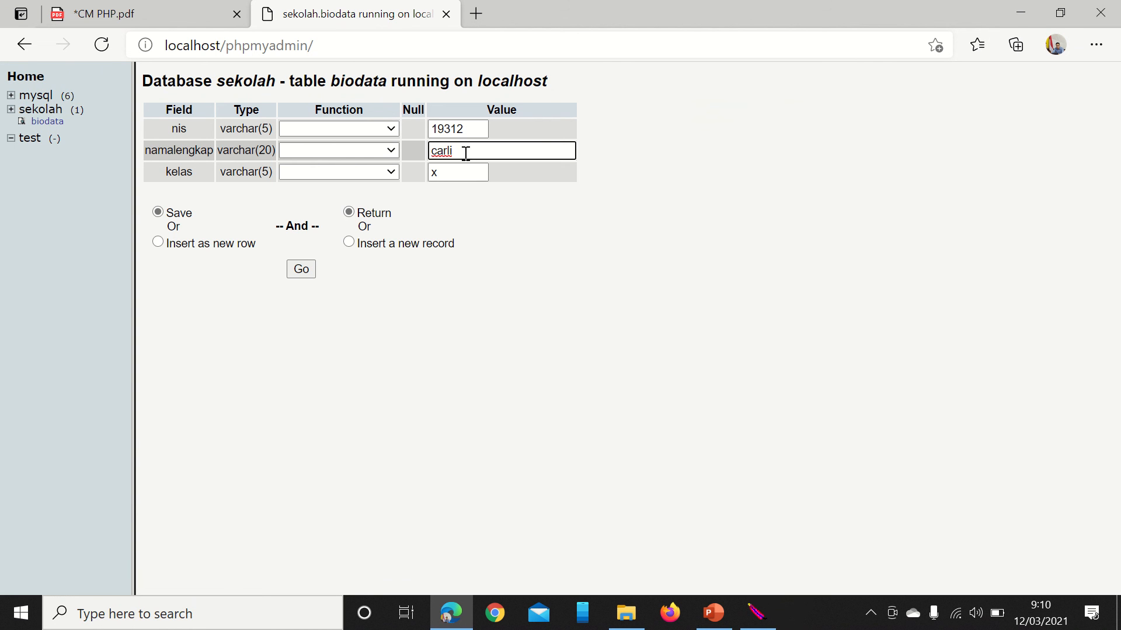
{"action": "type", "text": "pardomuan"}
{"action": "left_click", "coordinate": [311, 270]}
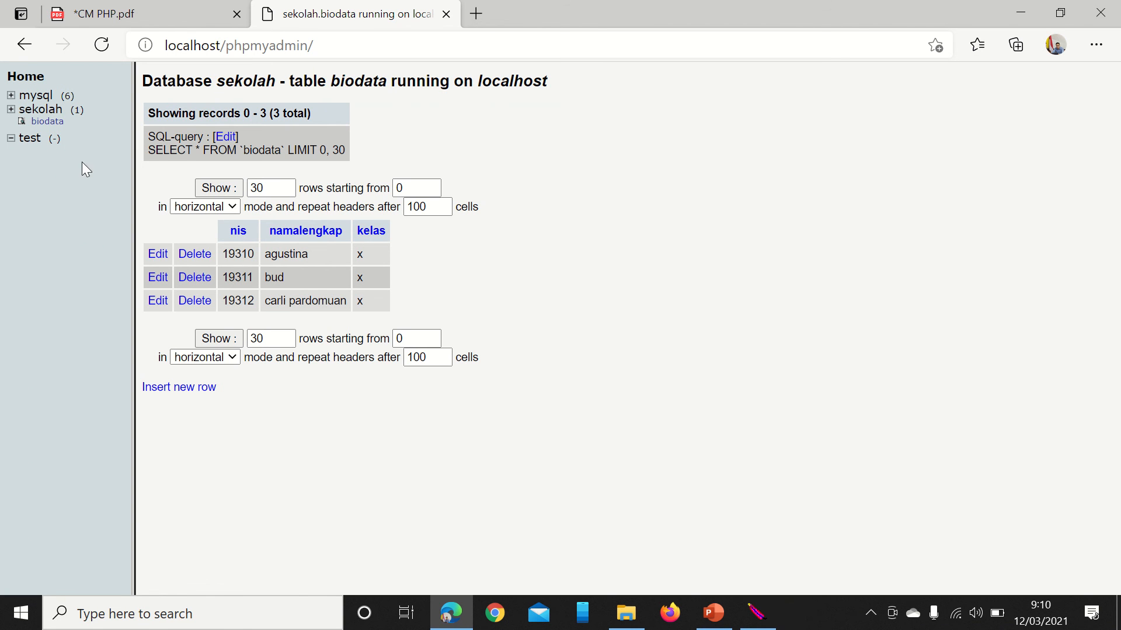
- Reopen the biodata table, browse its rows and delete the second student's record, confirming the deletion
{"action": "left_click", "coordinate": [45, 125]}
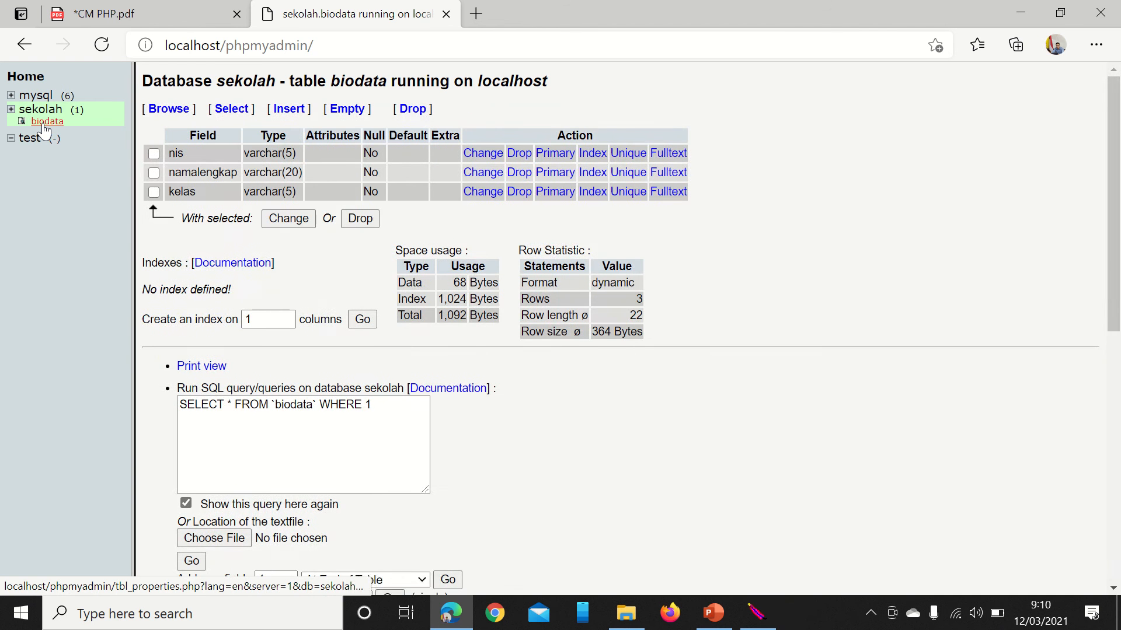
{"action": "left_click", "coordinate": [169, 111]}
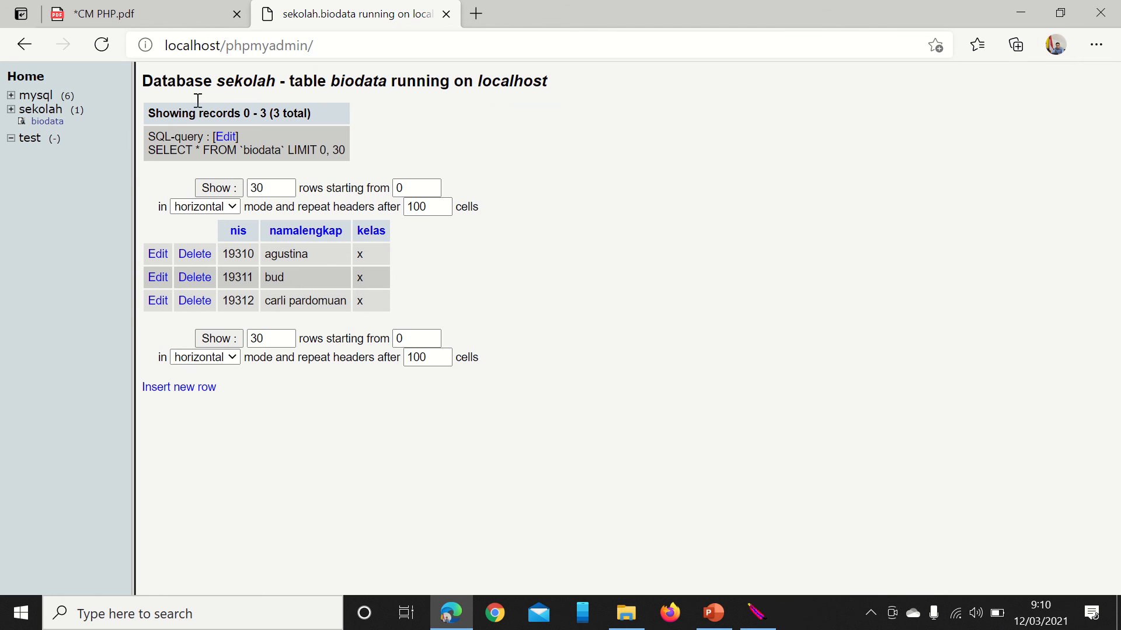
{"action": "left_click", "coordinate": [194, 287]}
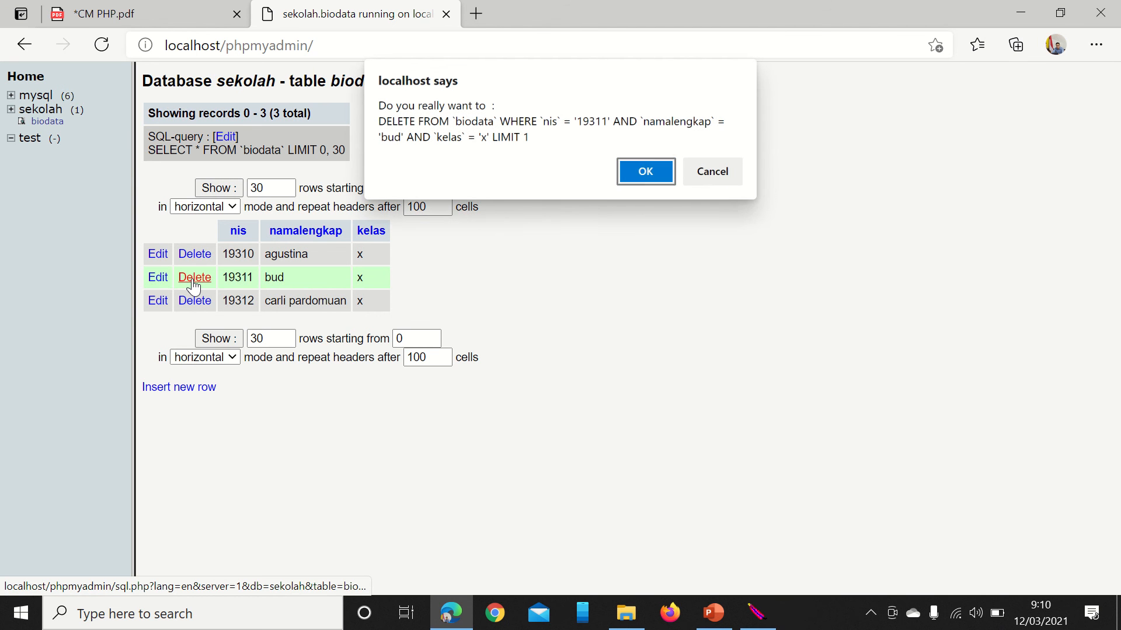
{"action": "left_click", "coordinate": [625, 179]}
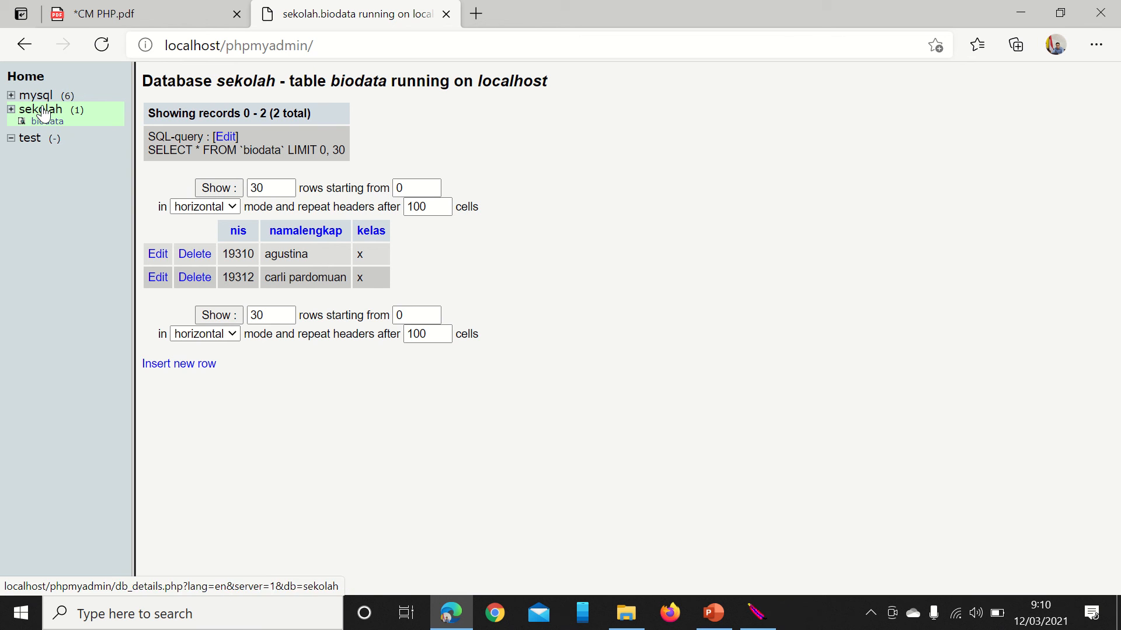
- Open the biodata table's structure, cancel a request to drop the whole table, and empty it of all records instead
{"action": "left_click", "coordinate": [44, 122]}
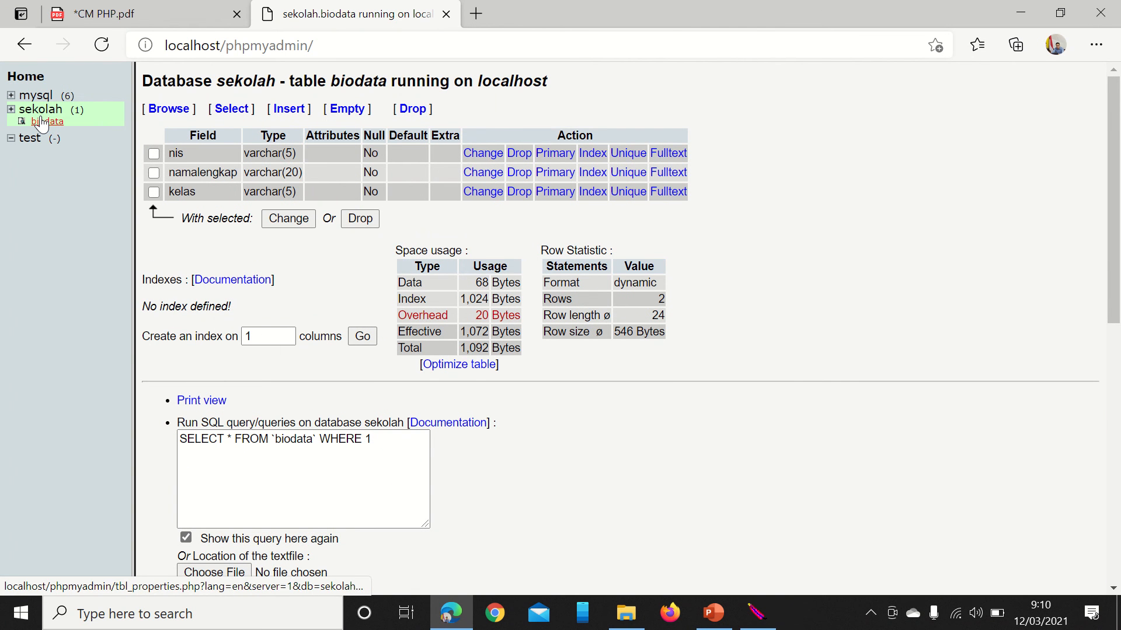
{"action": "left_click", "coordinate": [411, 114]}
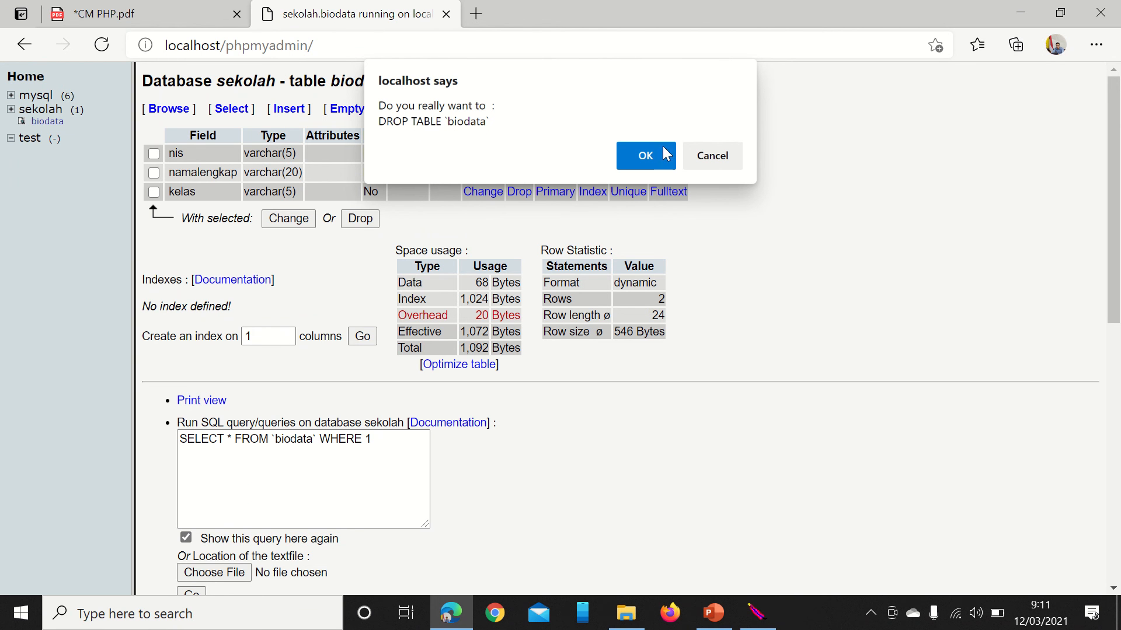
{"action": "left_click", "coordinate": [712, 156]}
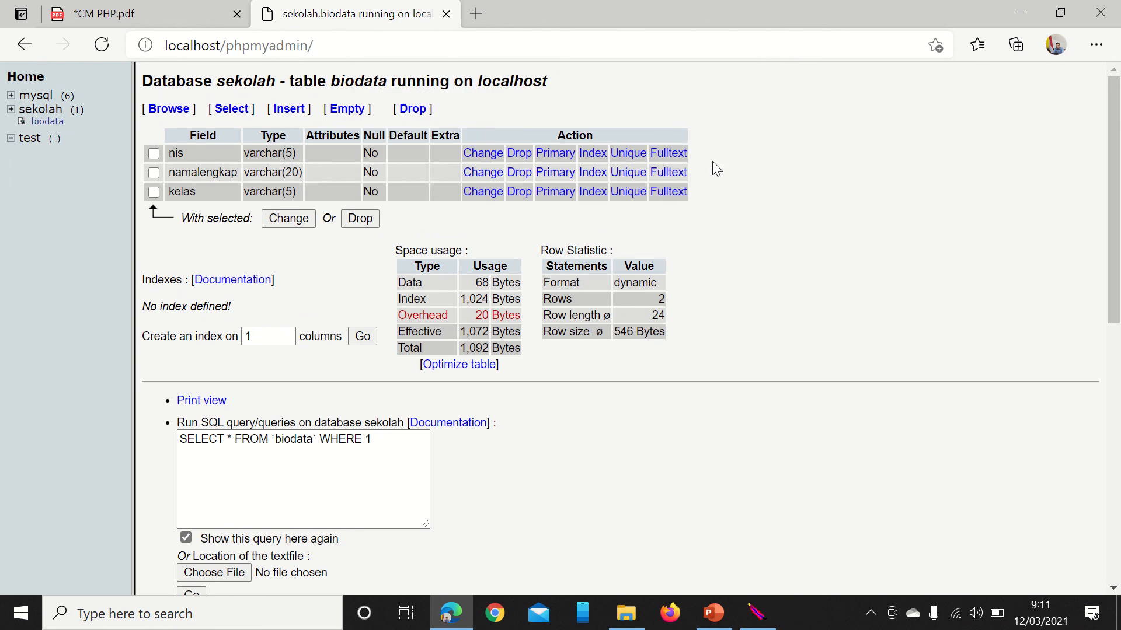
{"action": "left_click", "coordinate": [349, 110]}
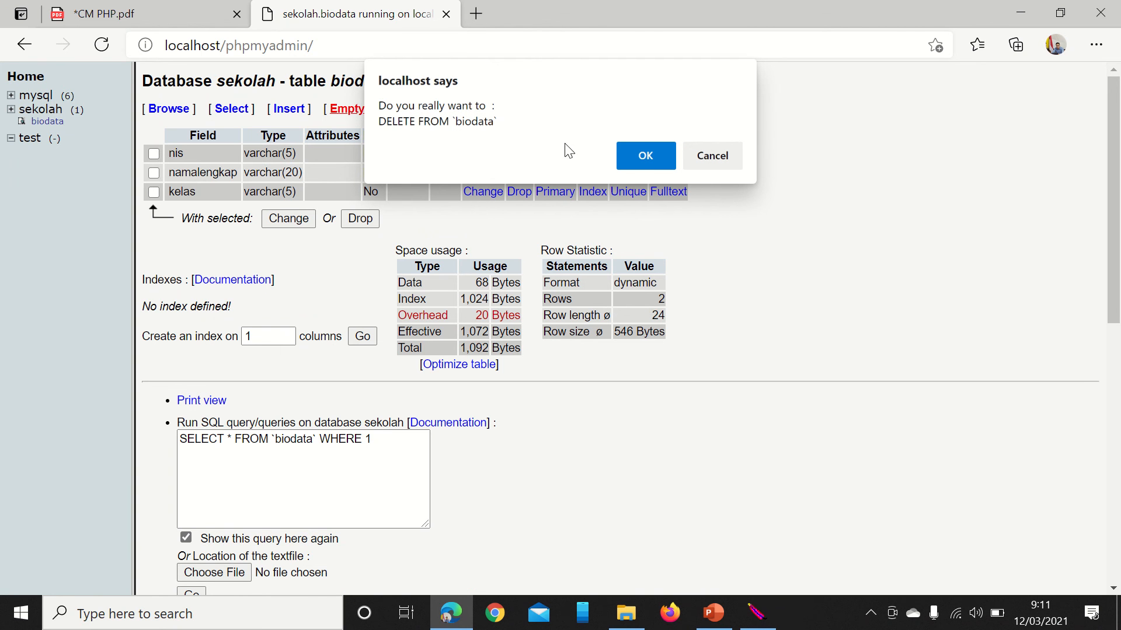
{"action": "left_click", "coordinate": [638, 169]}
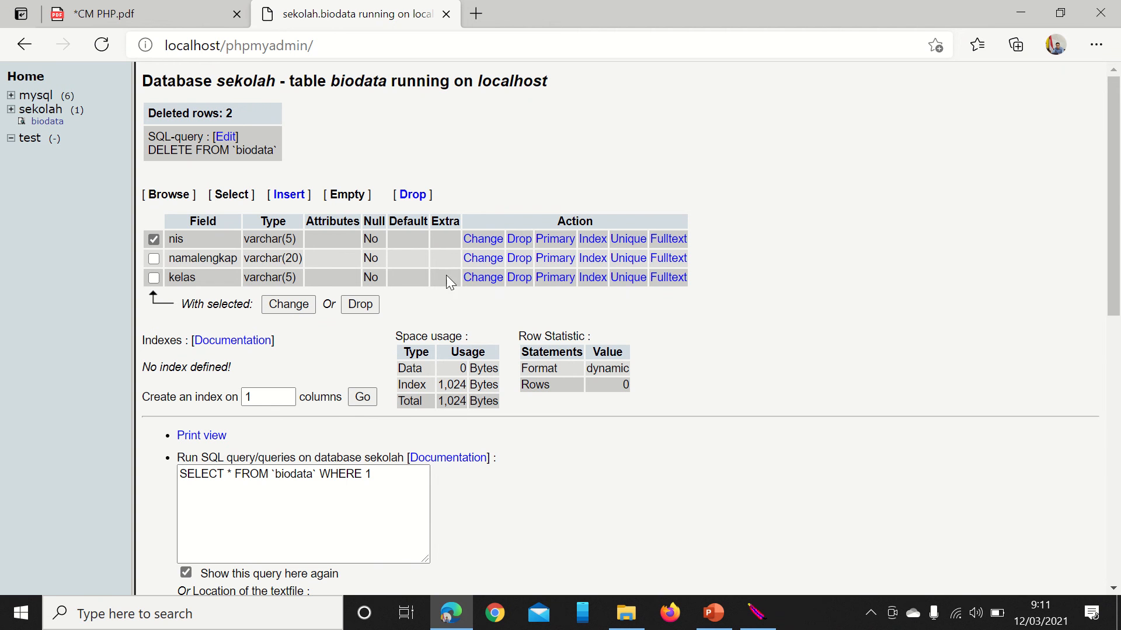
- Drop the nis field from the biodata table and confirm
{"action": "left_click", "coordinate": [358, 309]}
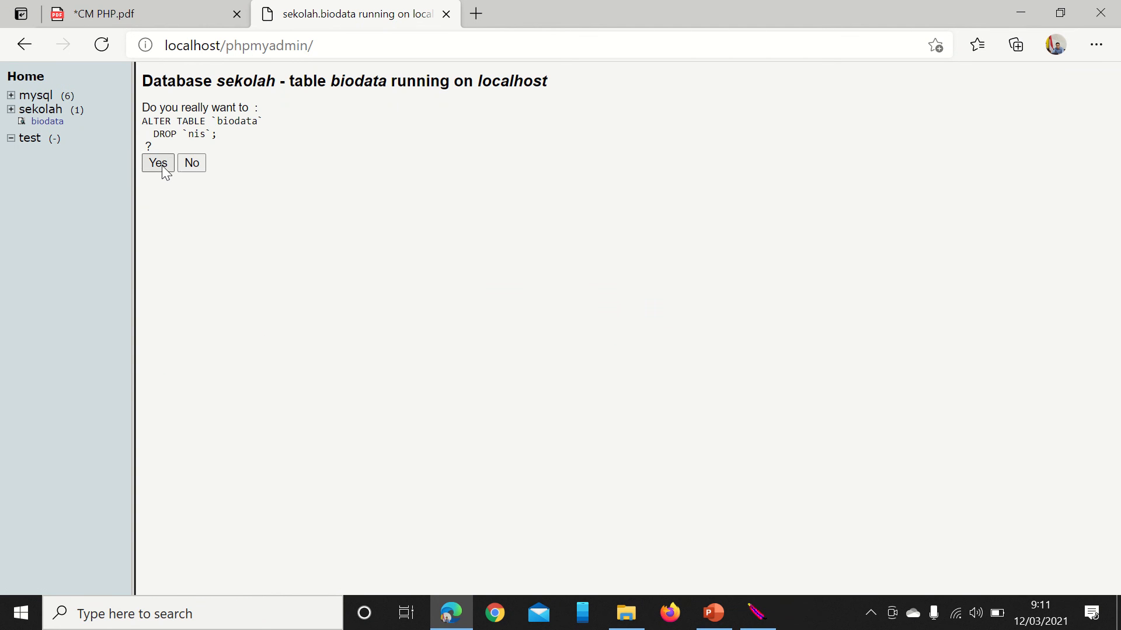
{"action": "left_click", "coordinate": [158, 164]}
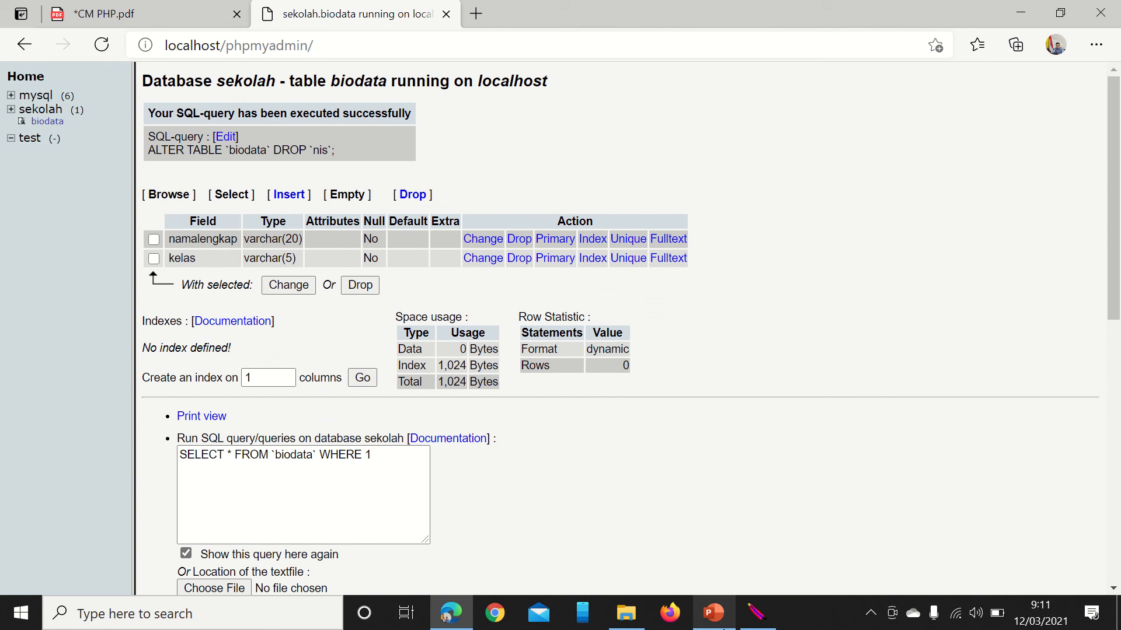
- Switch to PowerPoint, add an empty line below the Kelas bullet and change the table label to "Nama table 1: biodata"
{"action": "left_click", "coordinate": [713, 612]}
{"action": "left_click", "coordinate": [505, 447]}
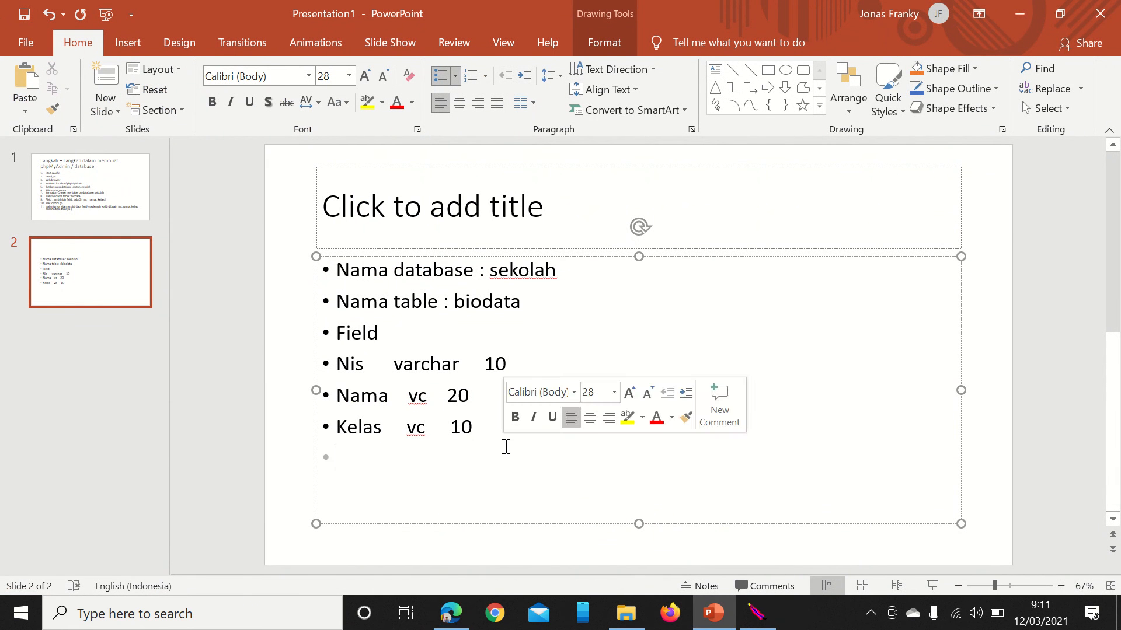
{"action": "key", "text": "Return"}
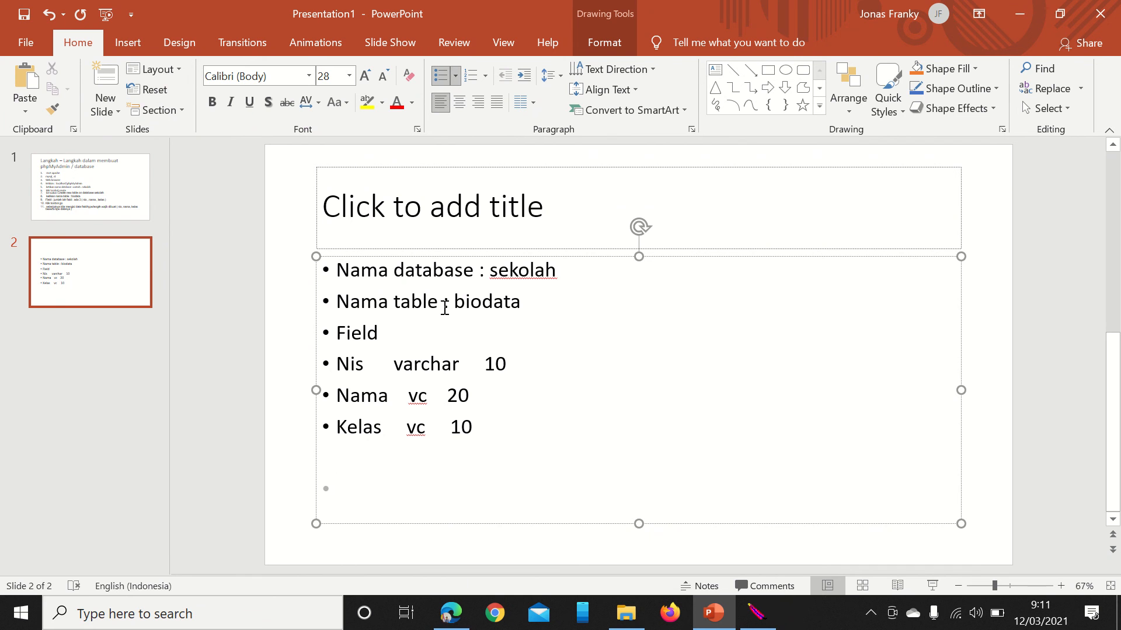
{"action": "left_click", "coordinate": [444, 307]}
{"action": "type", "text": "1"}
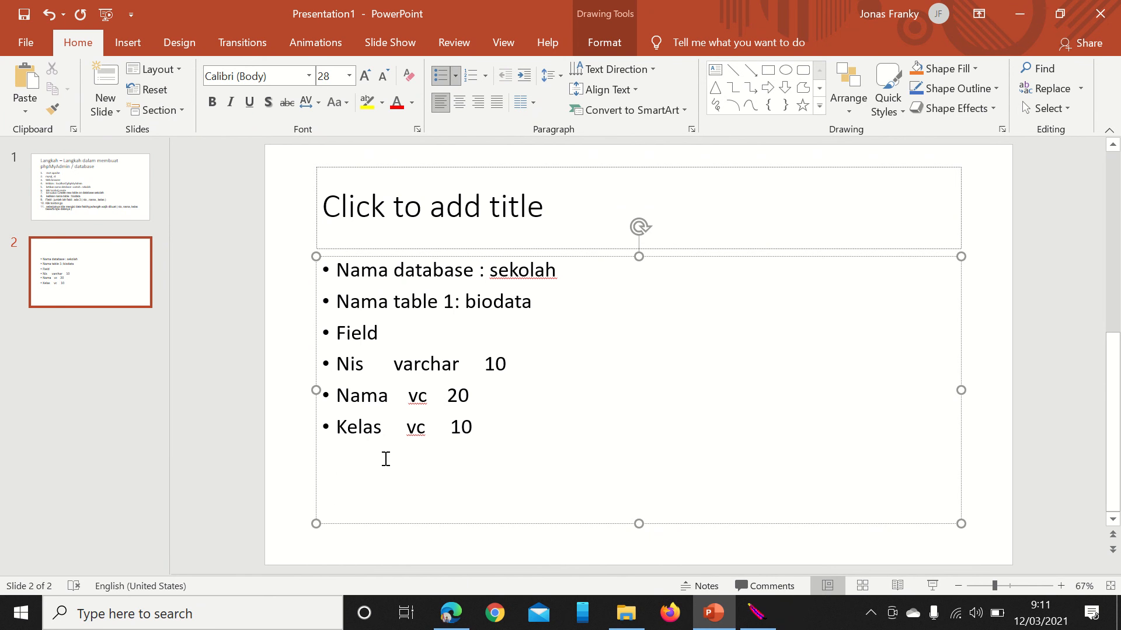
- Add the bullets "Tabel 2 : nilai" and "Nis vc 10" at the end of the slide's list
{"action": "left_click", "coordinate": [379, 490]}
{"action": "type", "text": "tabel "}
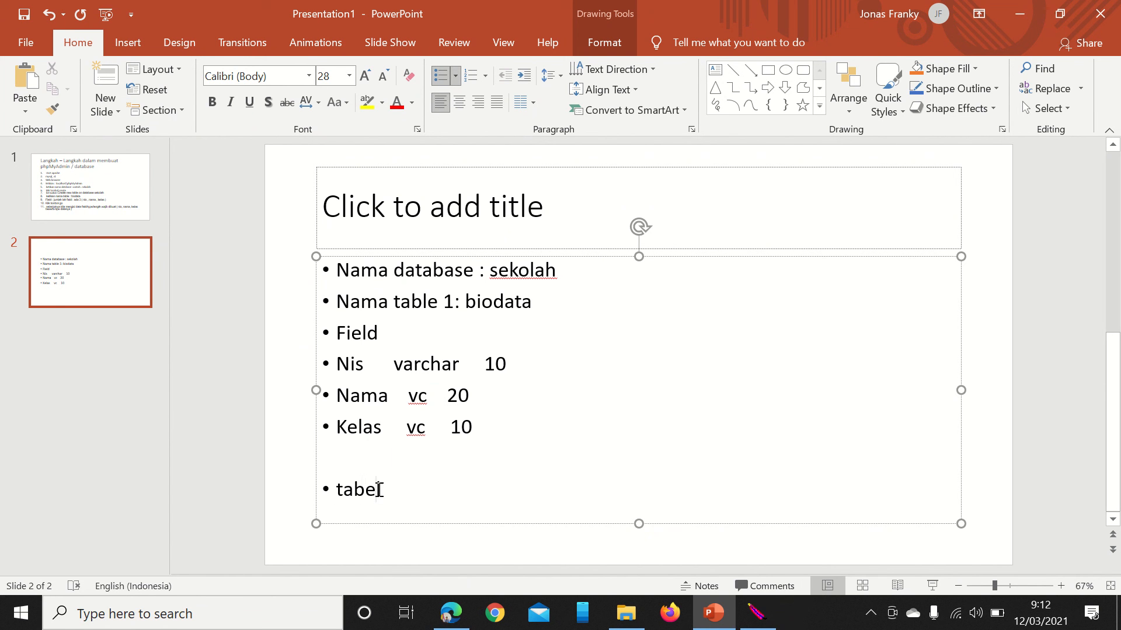
{"action": "type", "text": "2"}
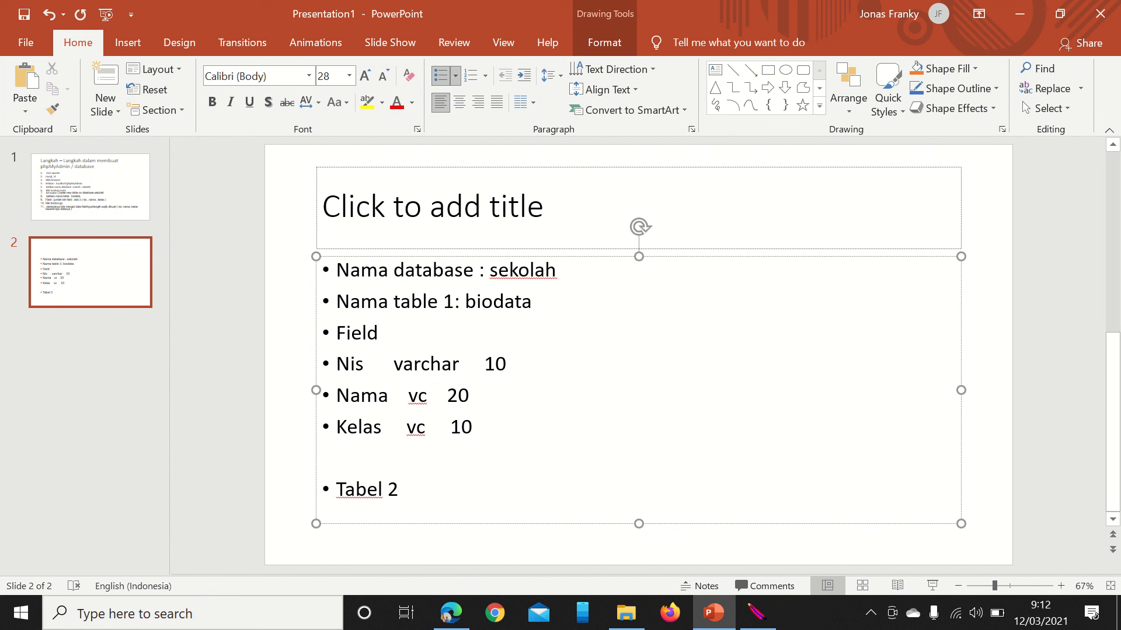
{"action": "type", "text": " : nilai"}
{"action": "key", "text": "Return"}
{"action": "type", "text": "nis "}
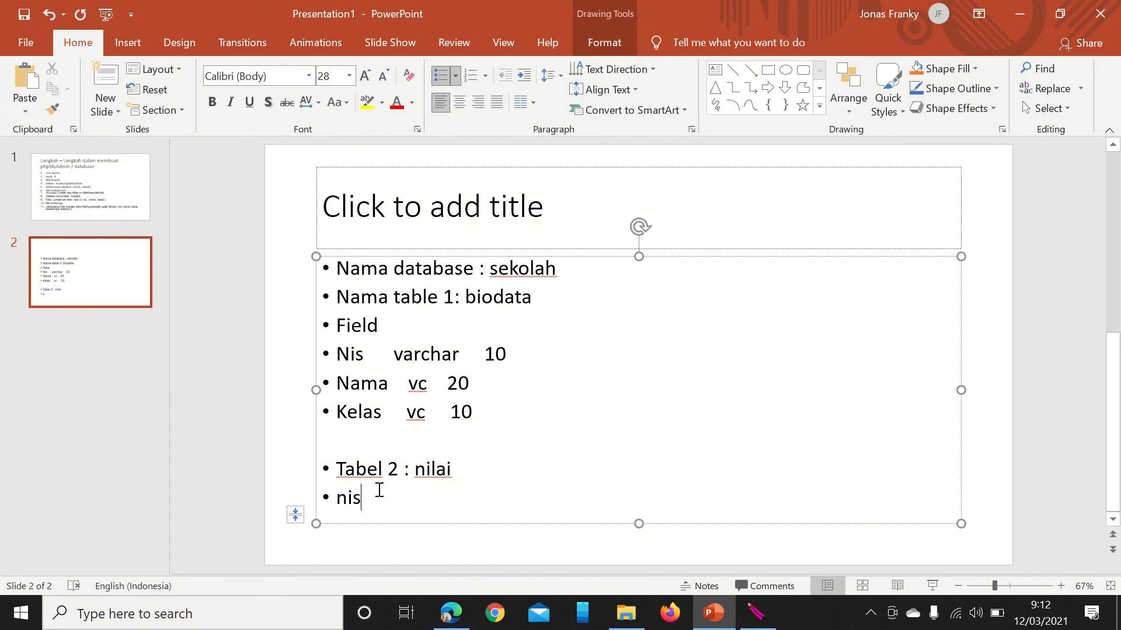
{"action": "type", "text": "vc 10"}
{"action": "key", "text": "Return"}
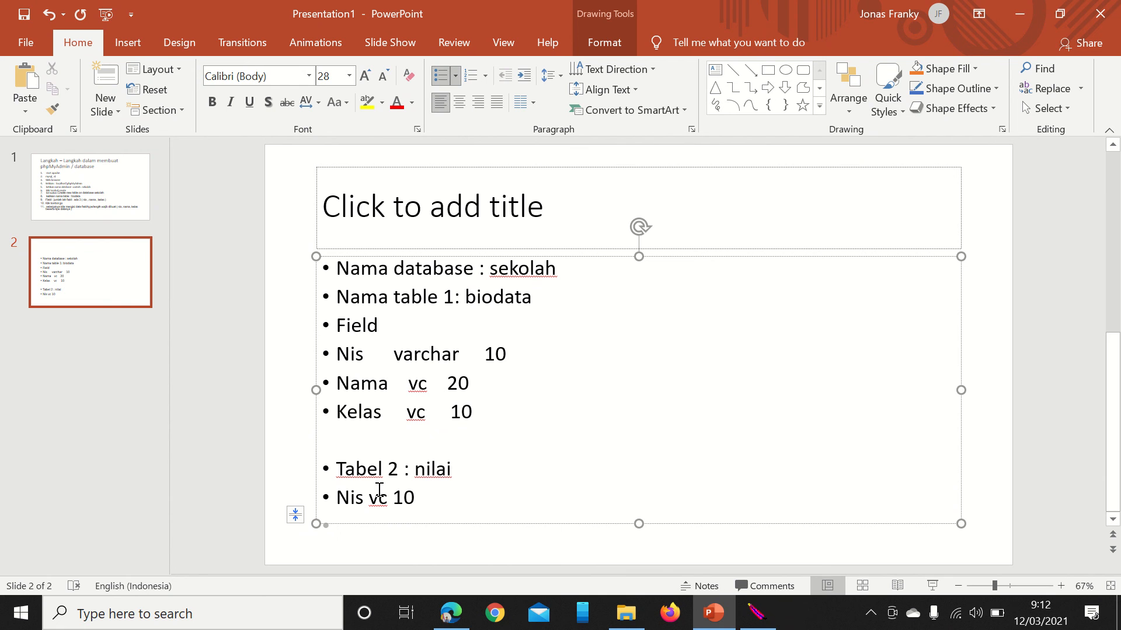
- Add the field bullets "Mapel vc 20" and "Nilai int 3" beneath the Nis entry of Tabel 2
{"action": "type", "text": "ma"}
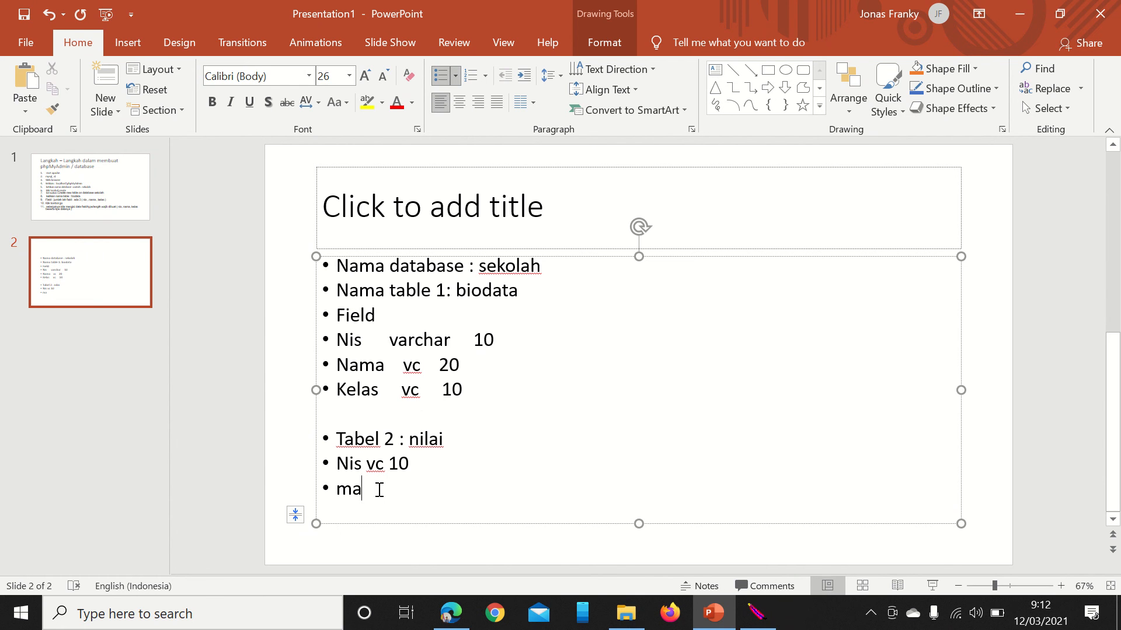
{"action": "type", "text": "pel v"}
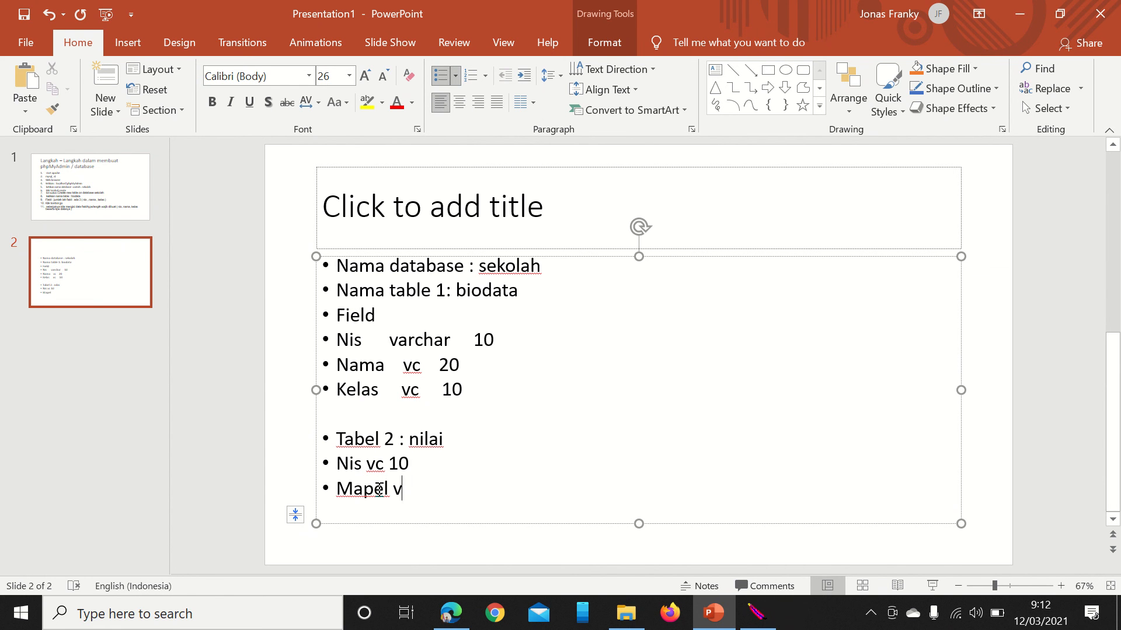
{"action": "type", "text": "c 20"}
{"action": "key", "text": "Return"}
{"action": "type", "text": "nilai int"}
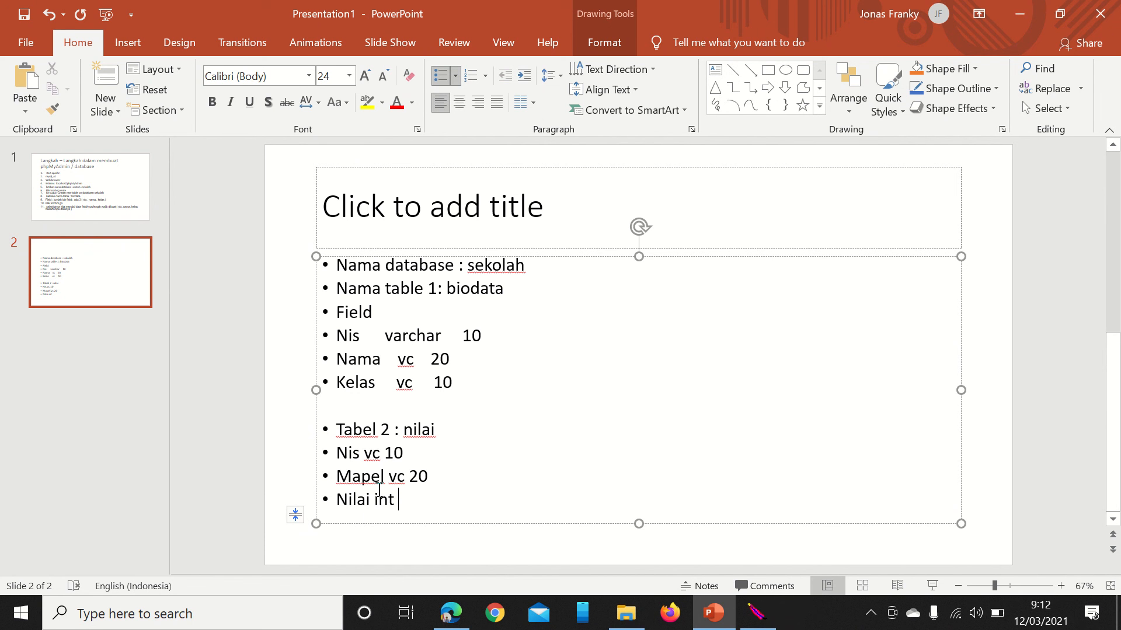
{"action": "type", "text": " 3"}
- Switch to phpMyAdmin, open the sekolah database and start a new table named nilai with 3 fields, checking the PowerPoint slide for the field list
{"action": "left_click", "coordinate": [454, 623]}
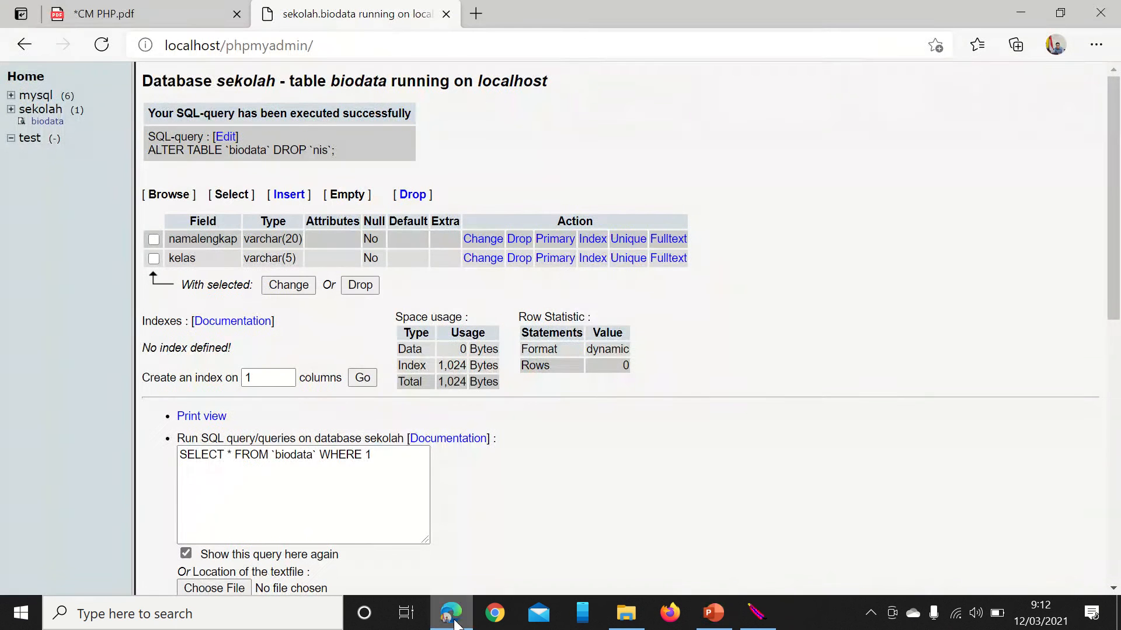
{"action": "left_click", "coordinate": [55, 120]}
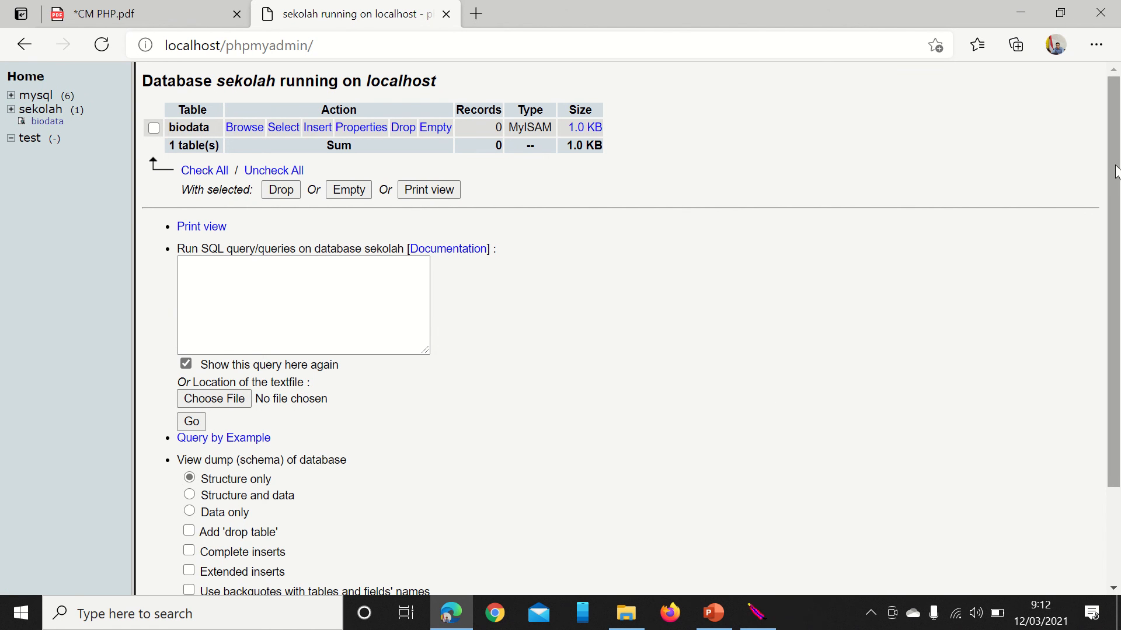
{"action": "left_click_drag", "start_coordinate": [1110, 176], "coordinate": [1109, 271]}
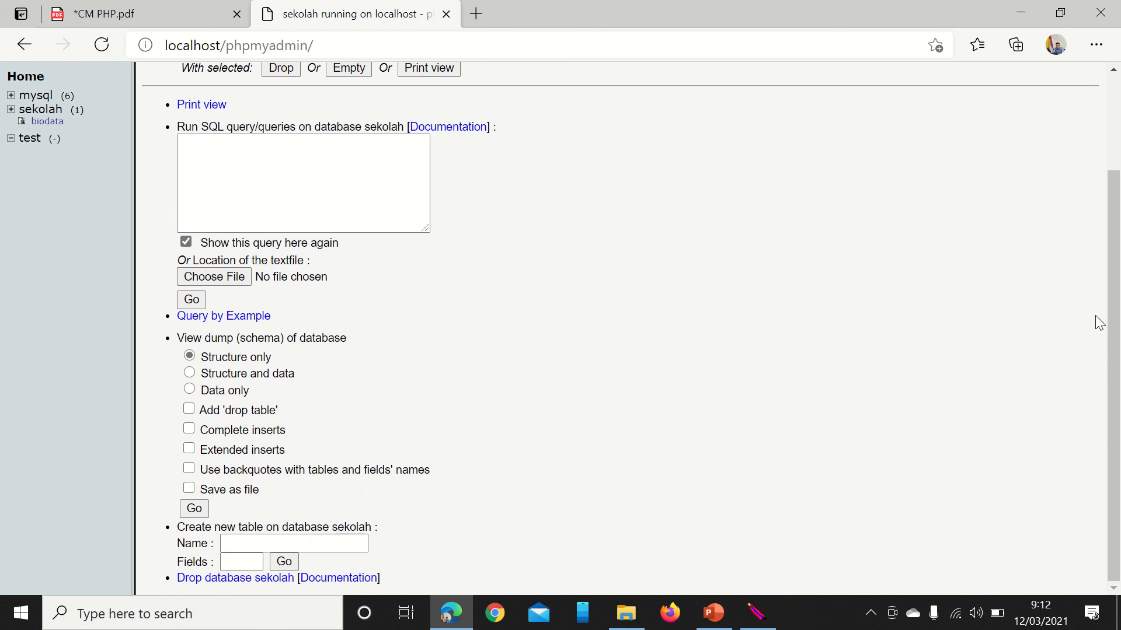
{"action": "left_click", "coordinate": [221, 543]}
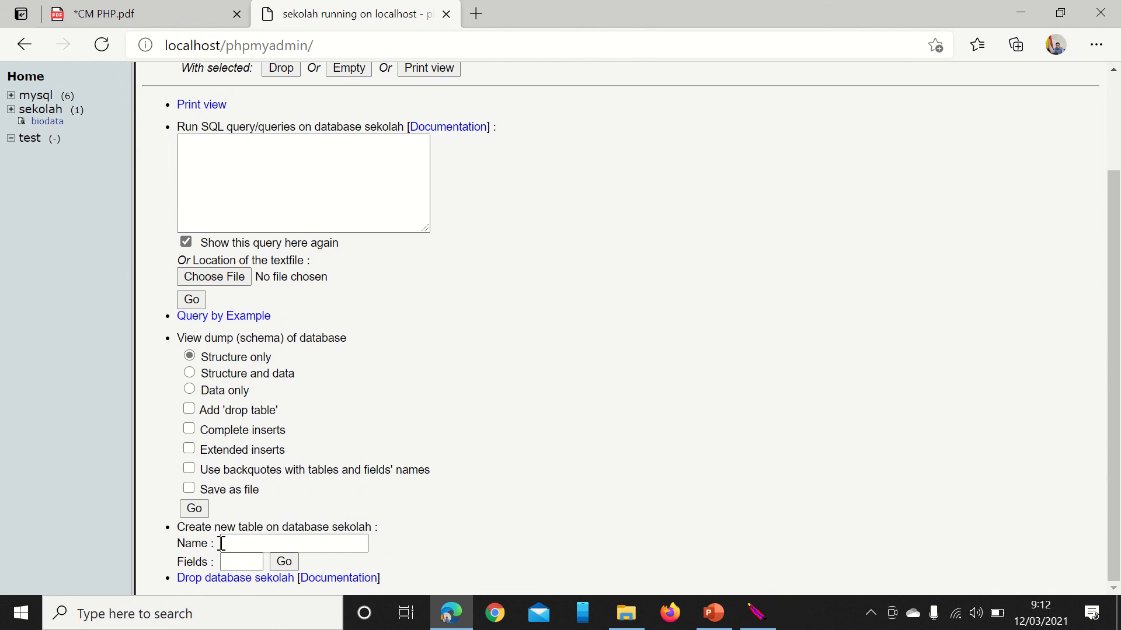
{"action": "left_click", "coordinate": [221, 543]}
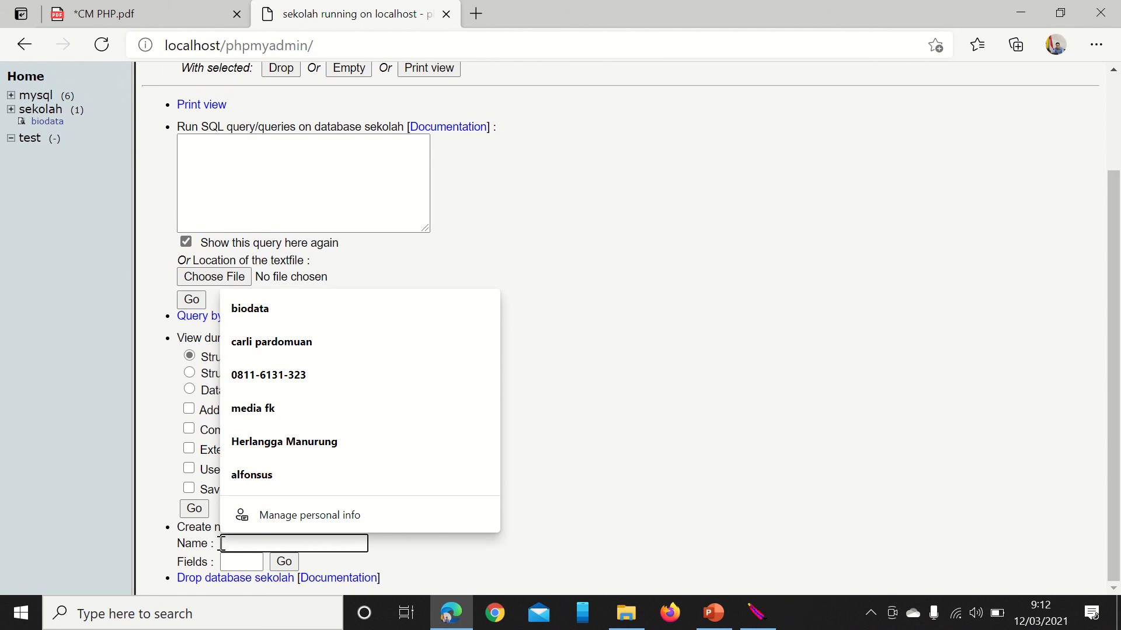
{"action": "type", "text": "nilai"}
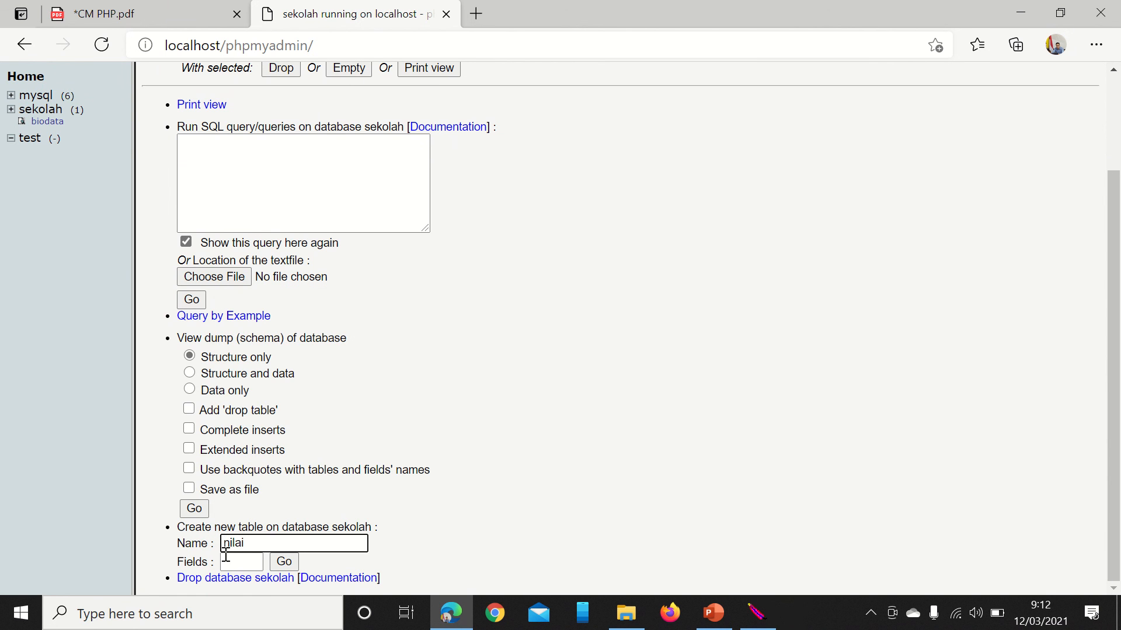
{"action": "left_click", "coordinate": [225, 557]}
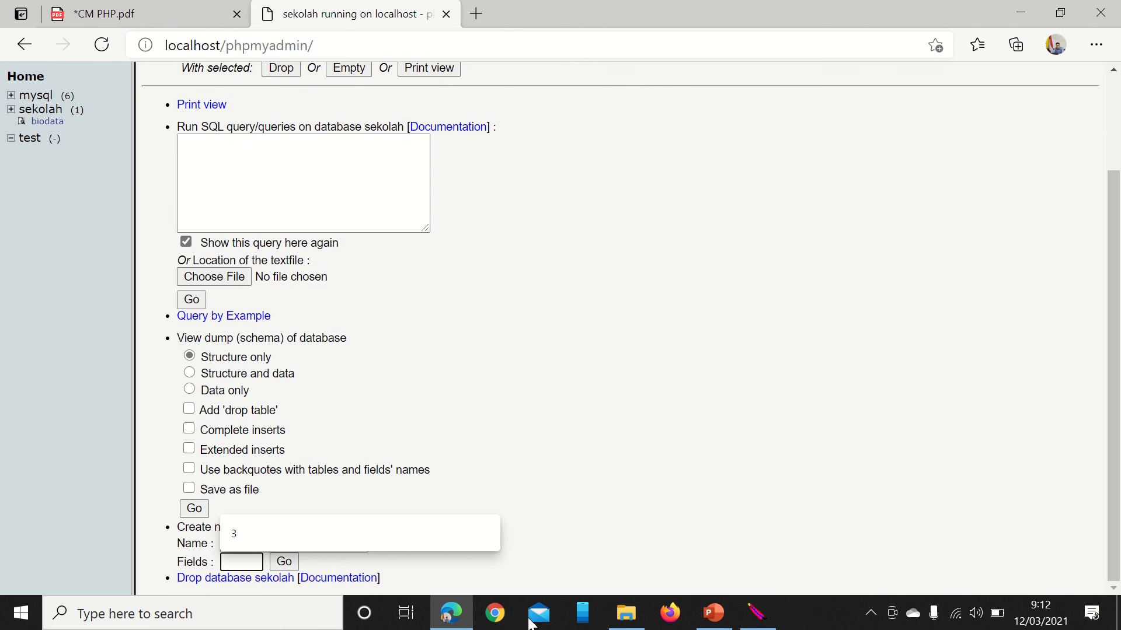
{"action": "left_click", "coordinate": [721, 613]}
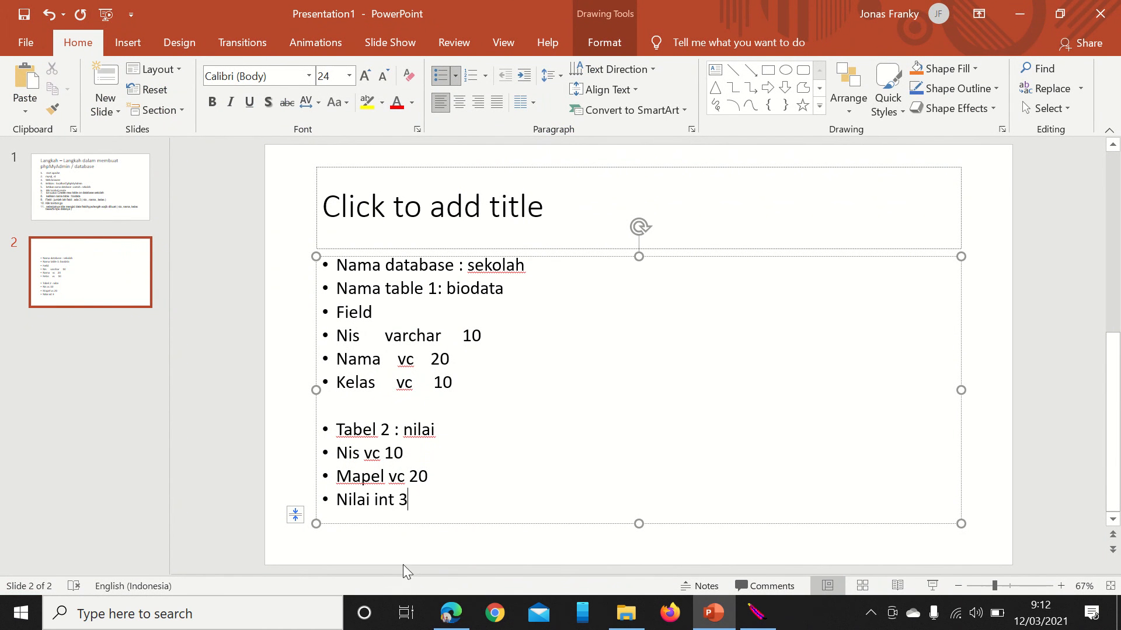
{"action": "left_click", "coordinate": [448, 624]}
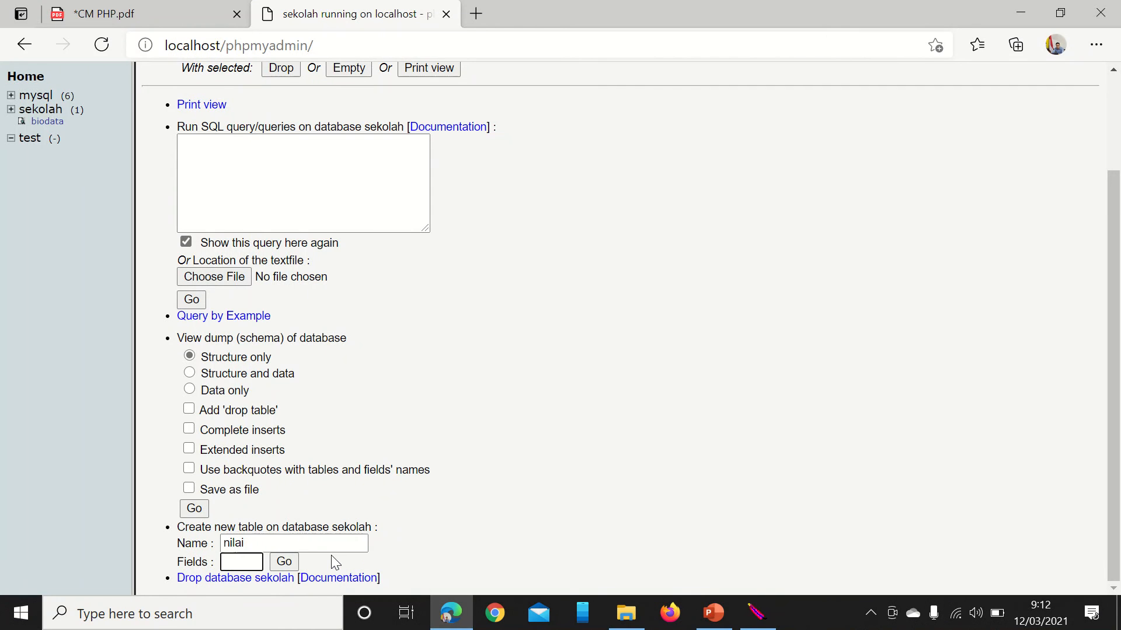
{"action": "type", "text": "3"}
{"action": "left_click", "coordinate": [295, 567]}
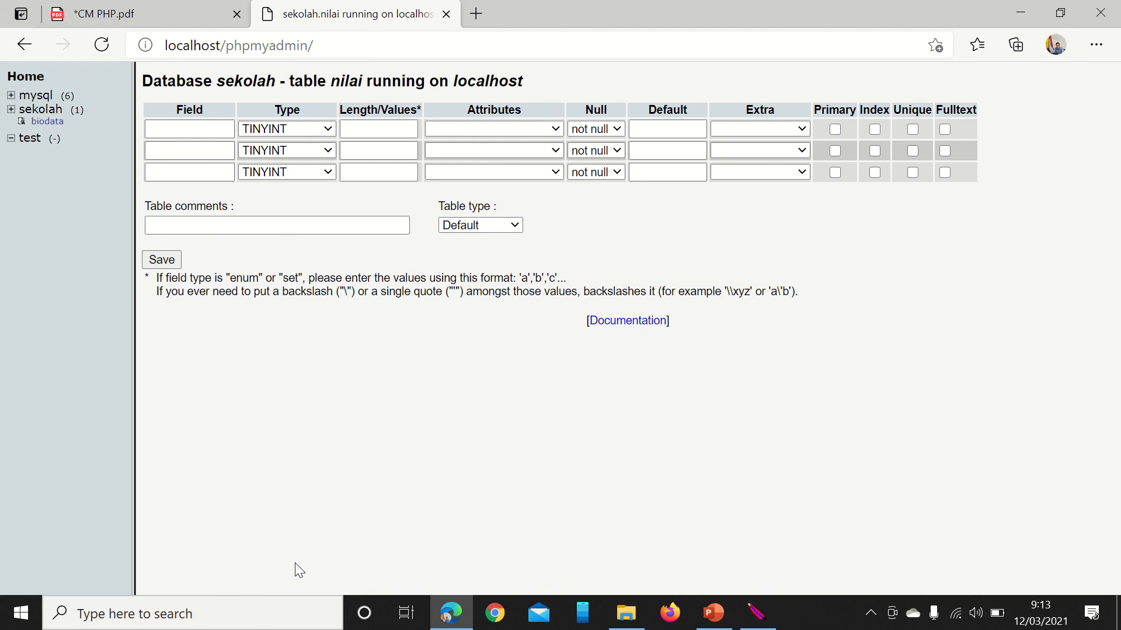
- Define the first two fields of the nilai table as nis and mapel, both of type VARCHAR
{"action": "left_click", "coordinate": [178, 129]}
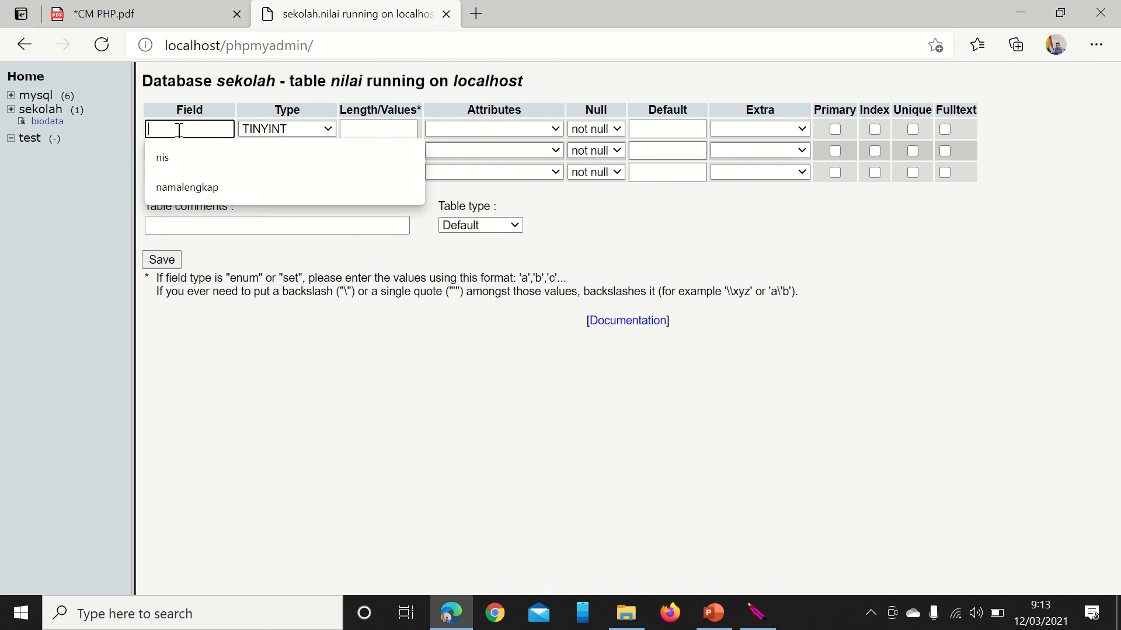
{"action": "type", "text": "nis"}
{"action": "left_click", "coordinate": [324, 130]}
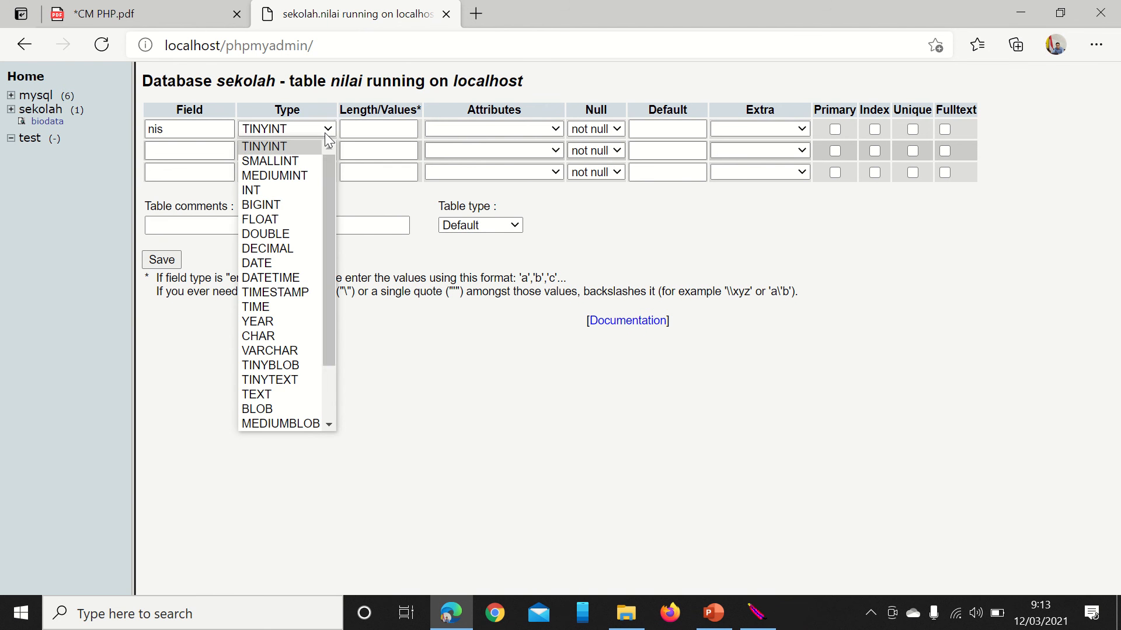
{"action": "left_click", "coordinate": [283, 350]}
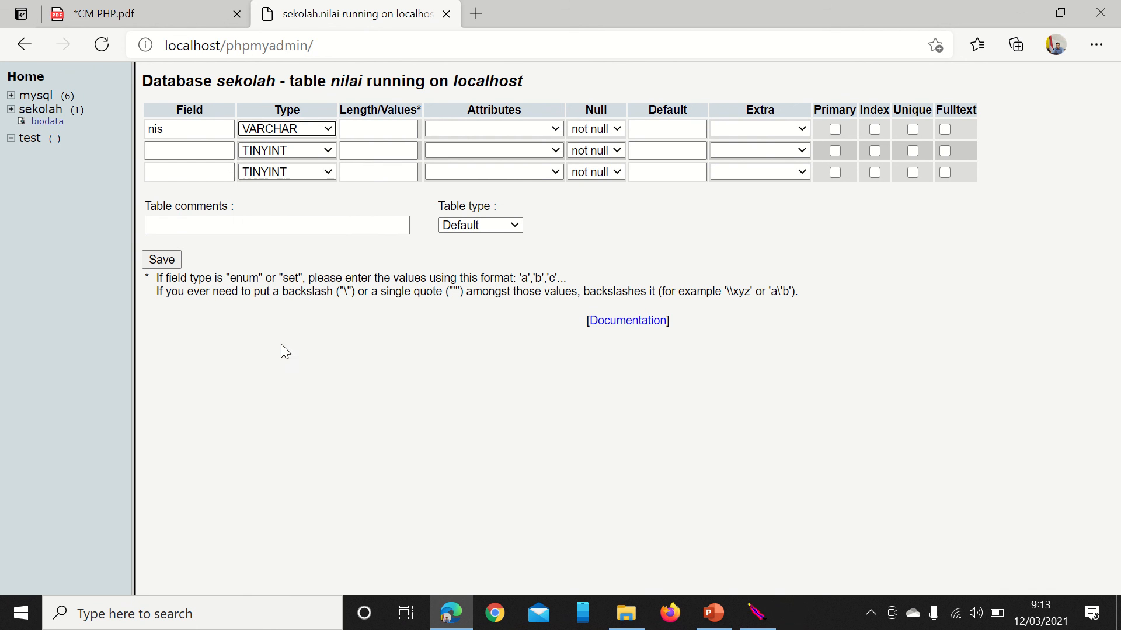
{"action": "left_click", "coordinate": [188, 153]}
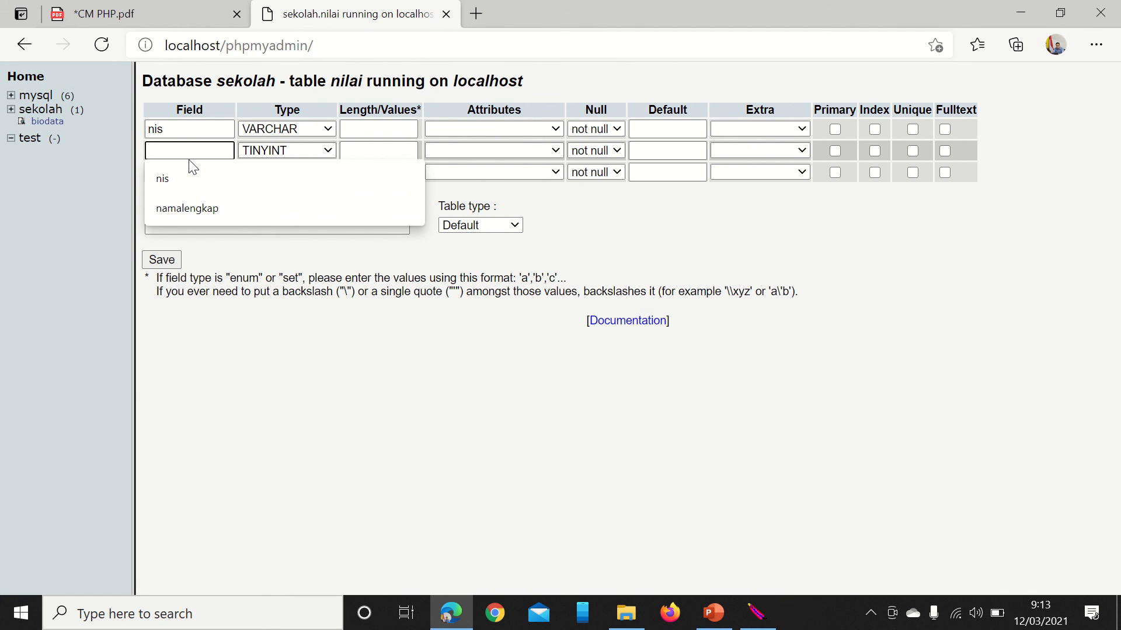
{"action": "type", "text": "mapel"}
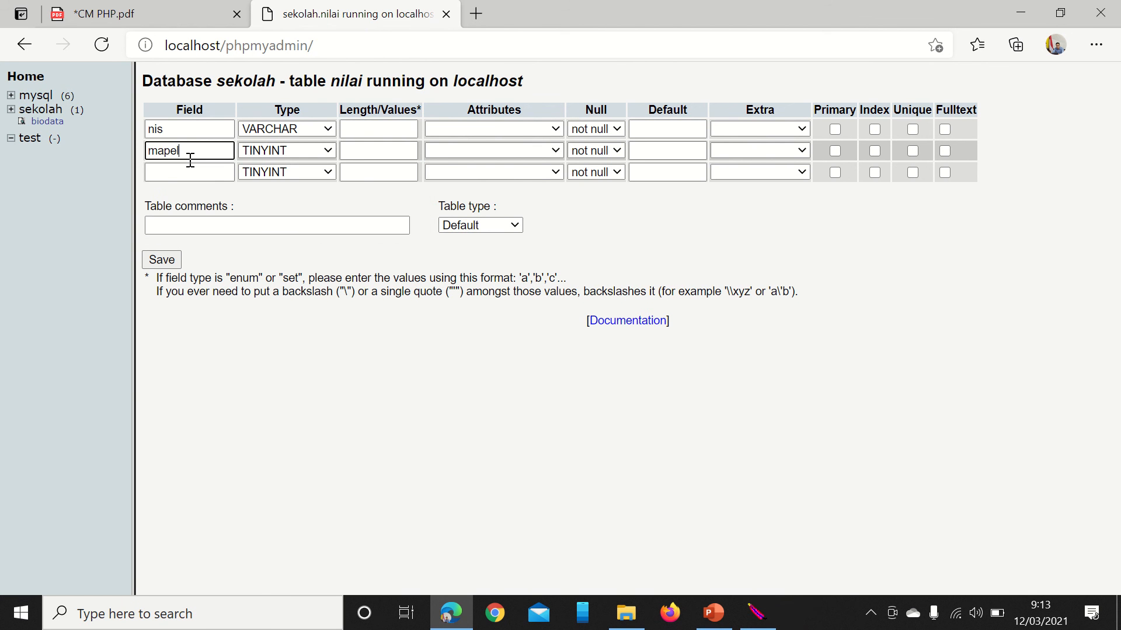
{"action": "left_click", "coordinate": [327, 150]}
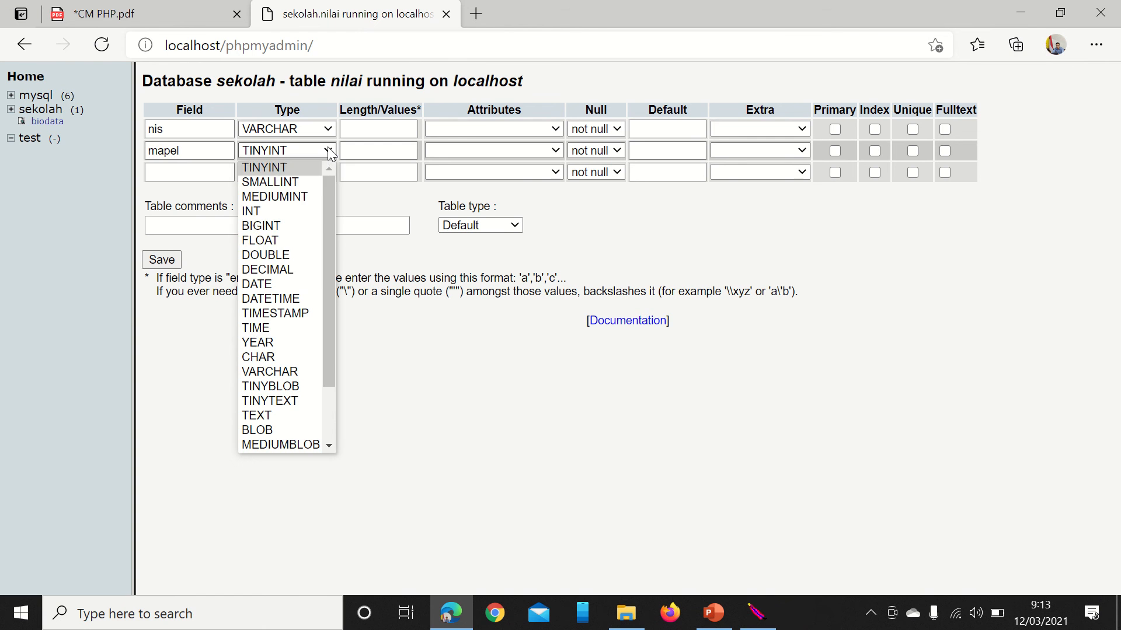
{"action": "left_click", "coordinate": [273, 370]}
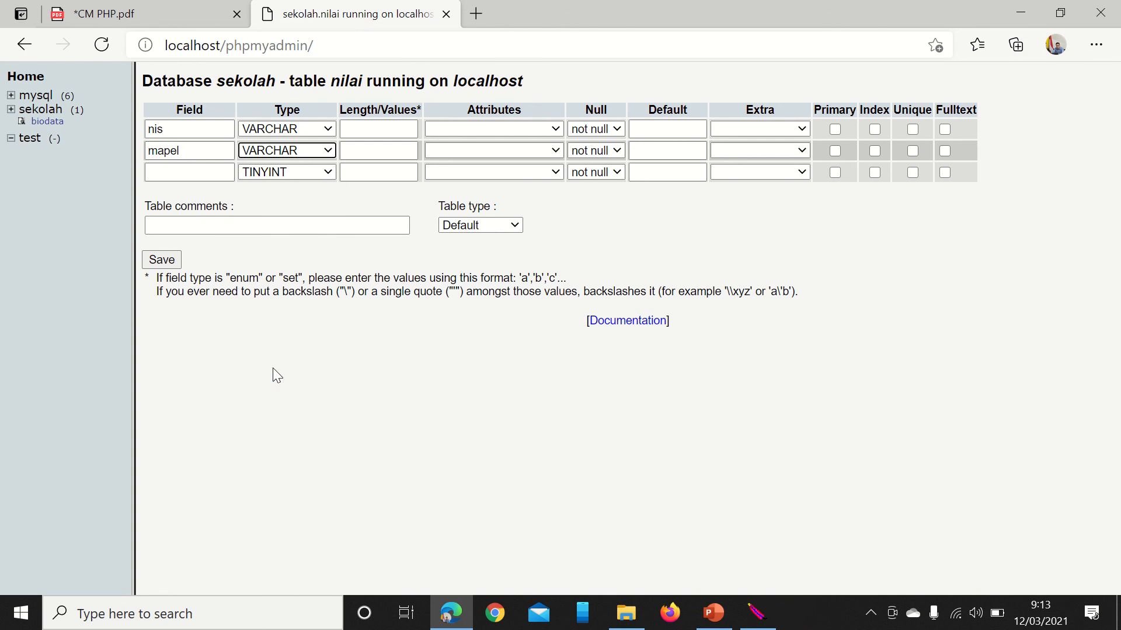
- Define the third field of the table as nilai with type INT
{"action": "left_click", "coordinate": [226, 178]}
{"action": "type", "text": "nilai"}
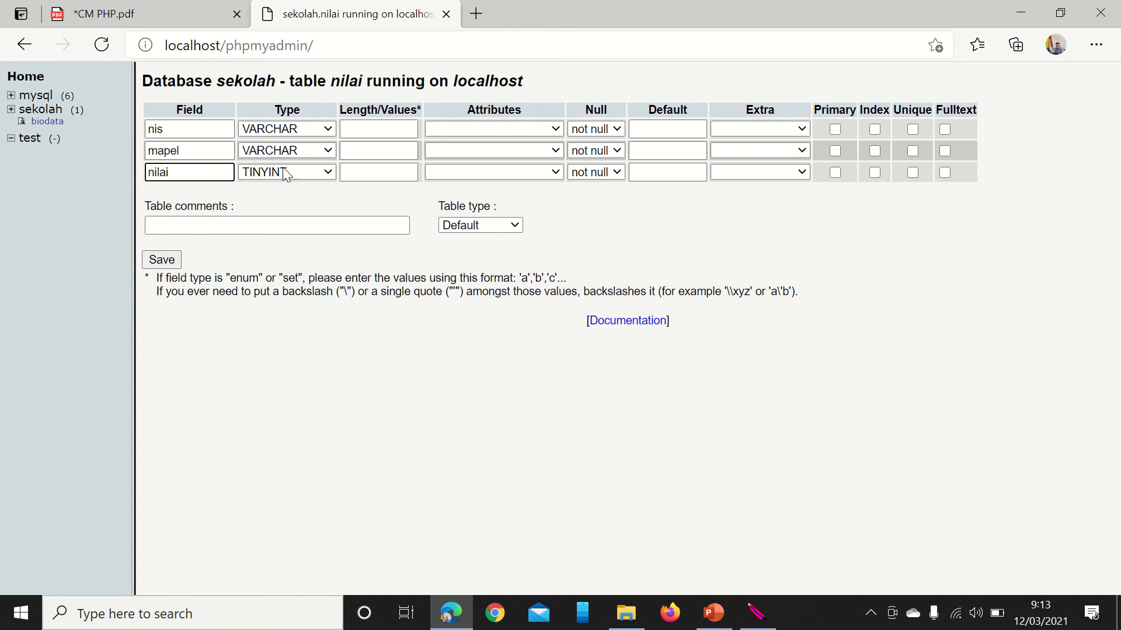
{"action": "left_click", "coordinate": [331, 171]}
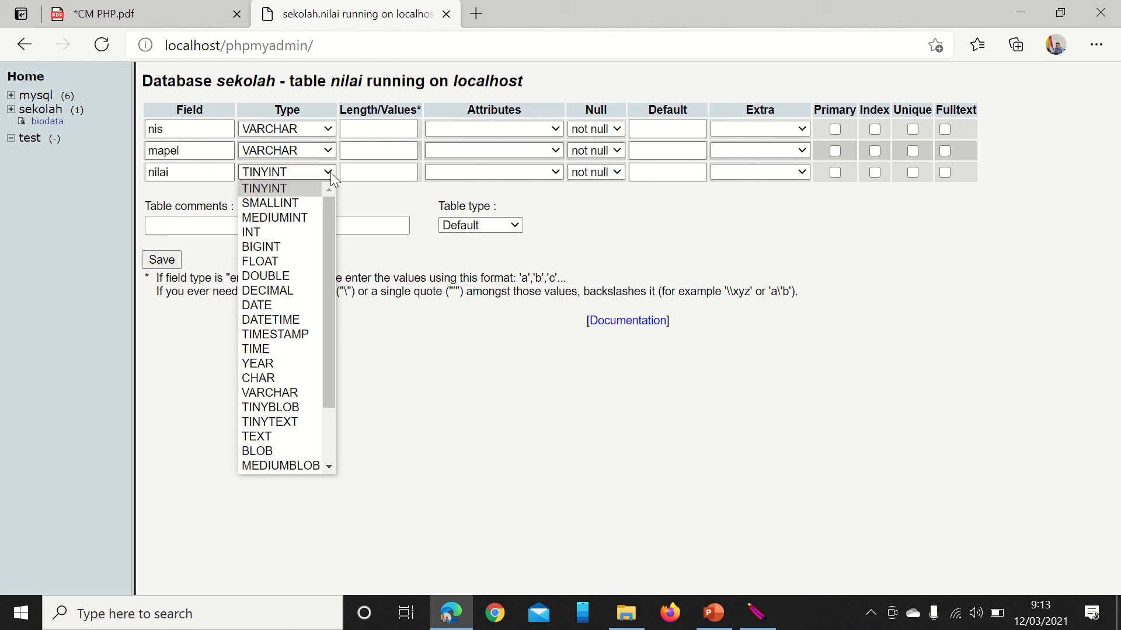
{"action": "left_click", "coordinate": [296, 230]}
- Set the field lengths to 5 for nis, 20 for mapel and 3 for nilai, and save the table
{"action": "left_click", "coordinate": [408, 131]}
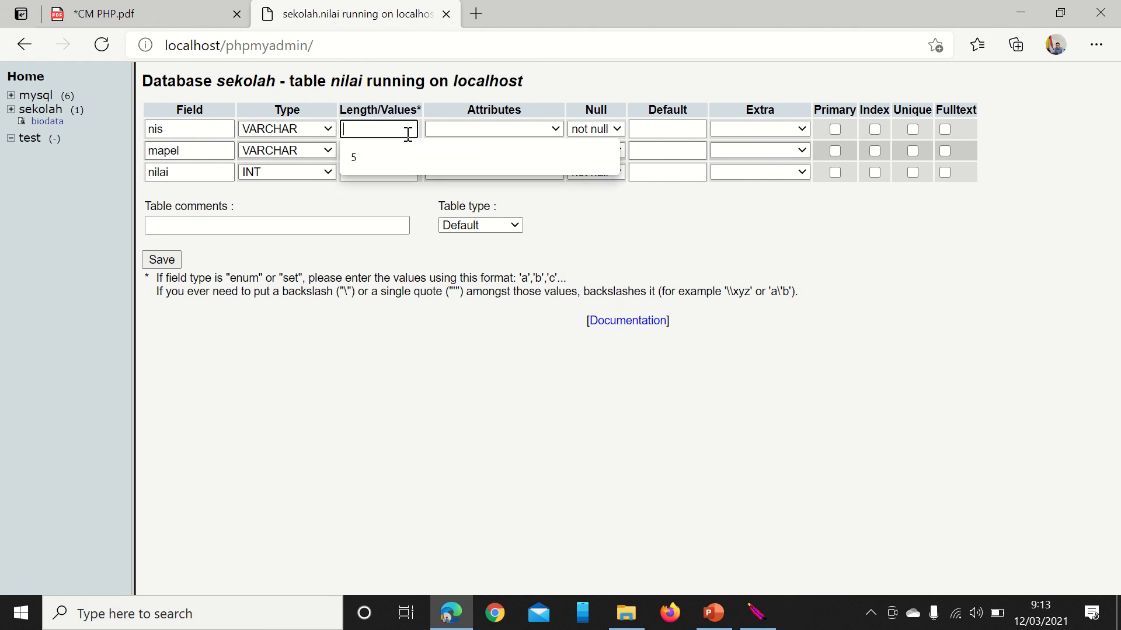
{"action": "type", "text": "5"}
{"action": "left_click", "coordinate": [397, 151]}
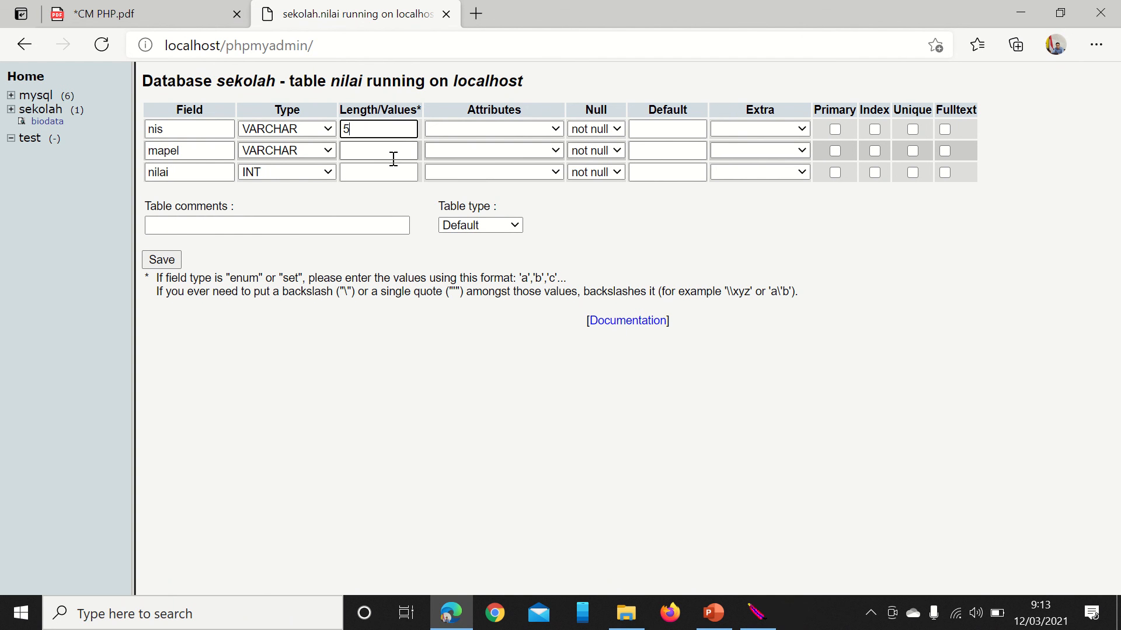
{"action": "type", "text": "20"}
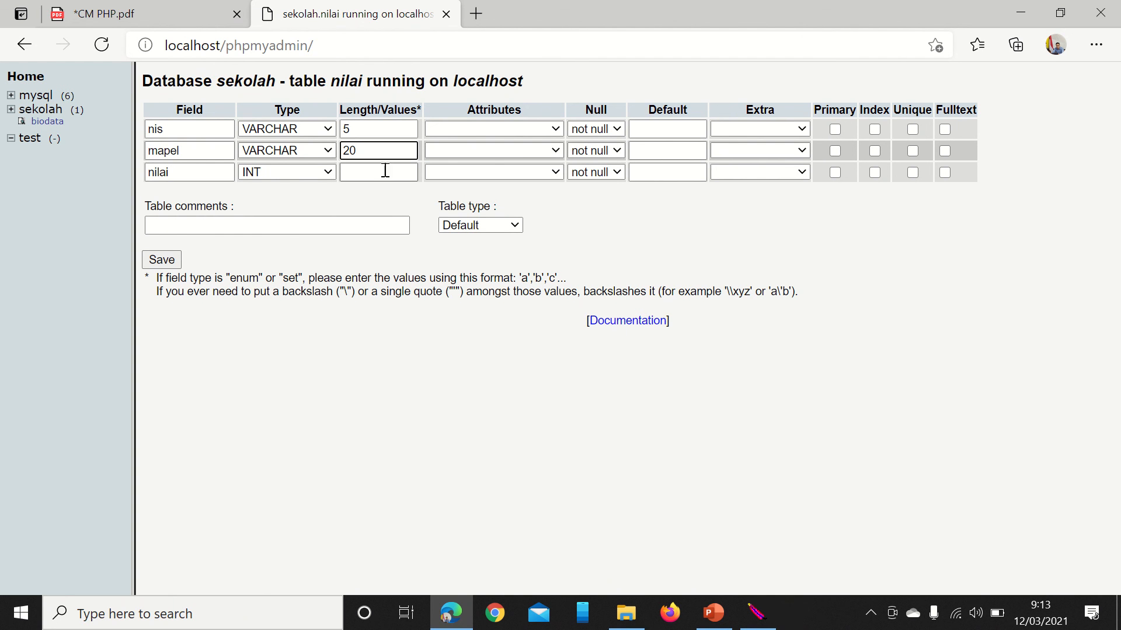
{"action": "left_click", "coordinate": [384, 172]}
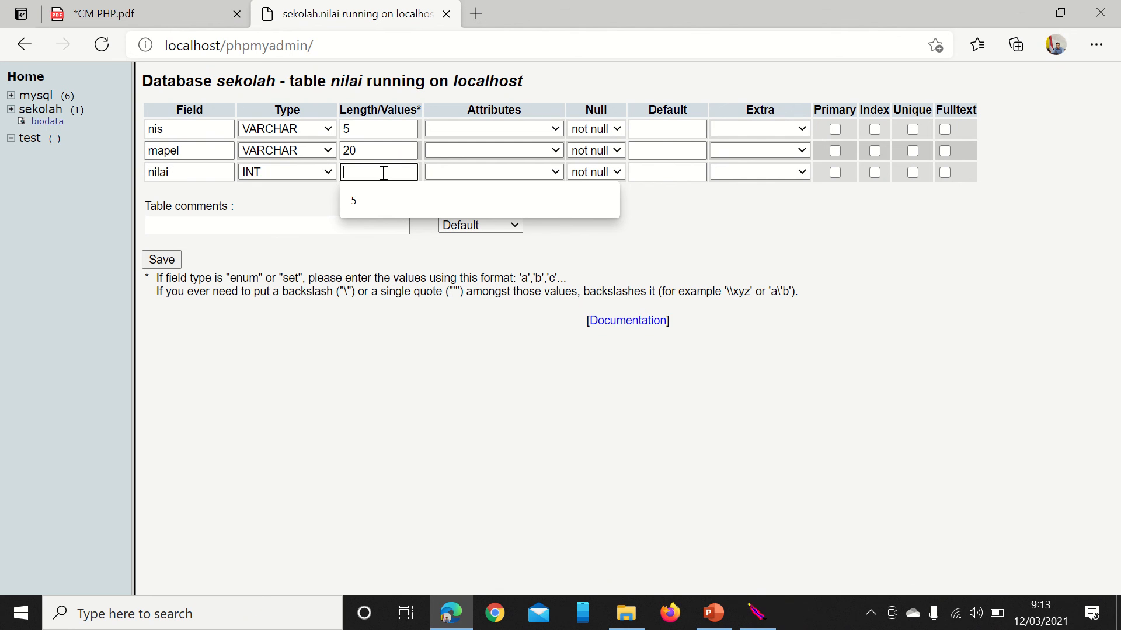
{"action": "type", "text": "3"}
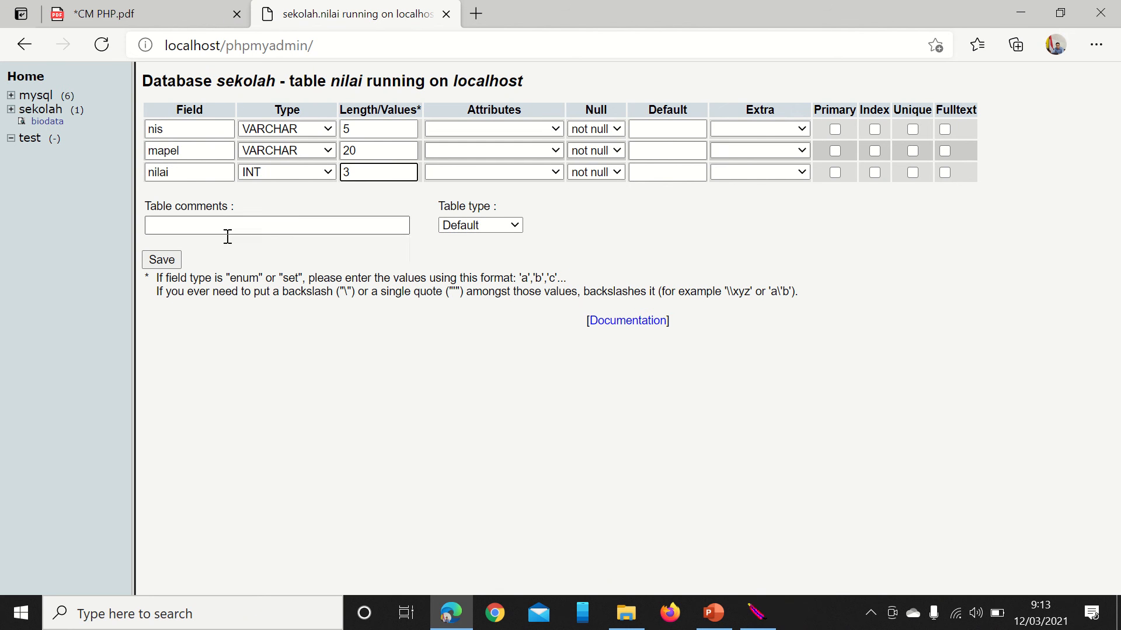
{"action": "left_click", "coordinate": [178, 254]}
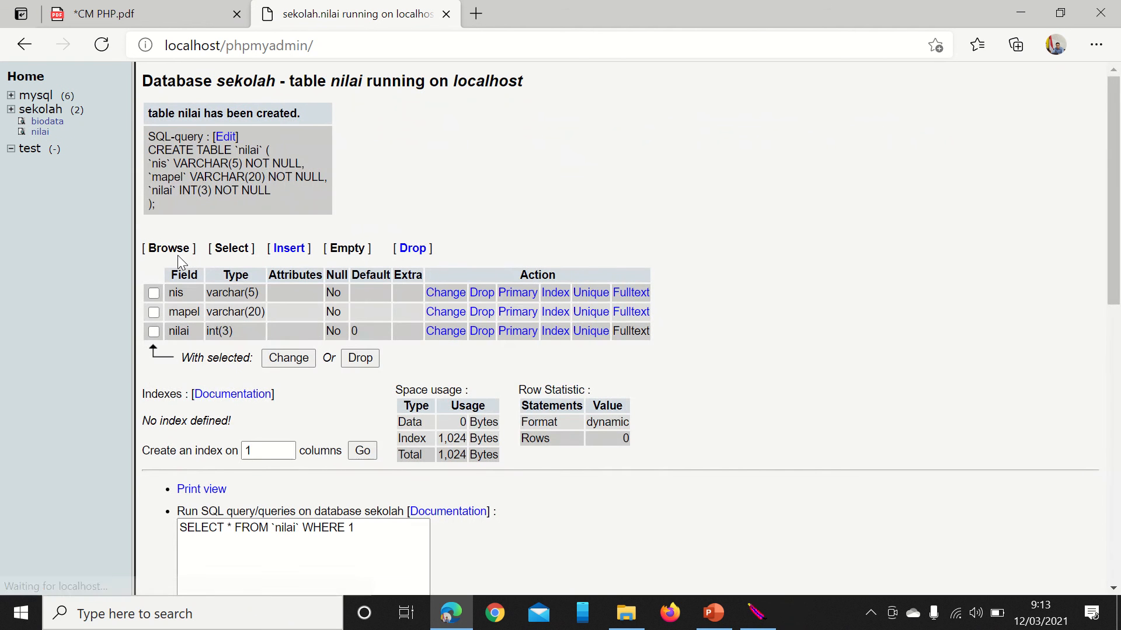
- Insert a record into nilai with the first student's NIS number, mapel matematika and nilai 70, choosing to insert another new record
{"action": "left_click", "coordinate": [290, 247]}
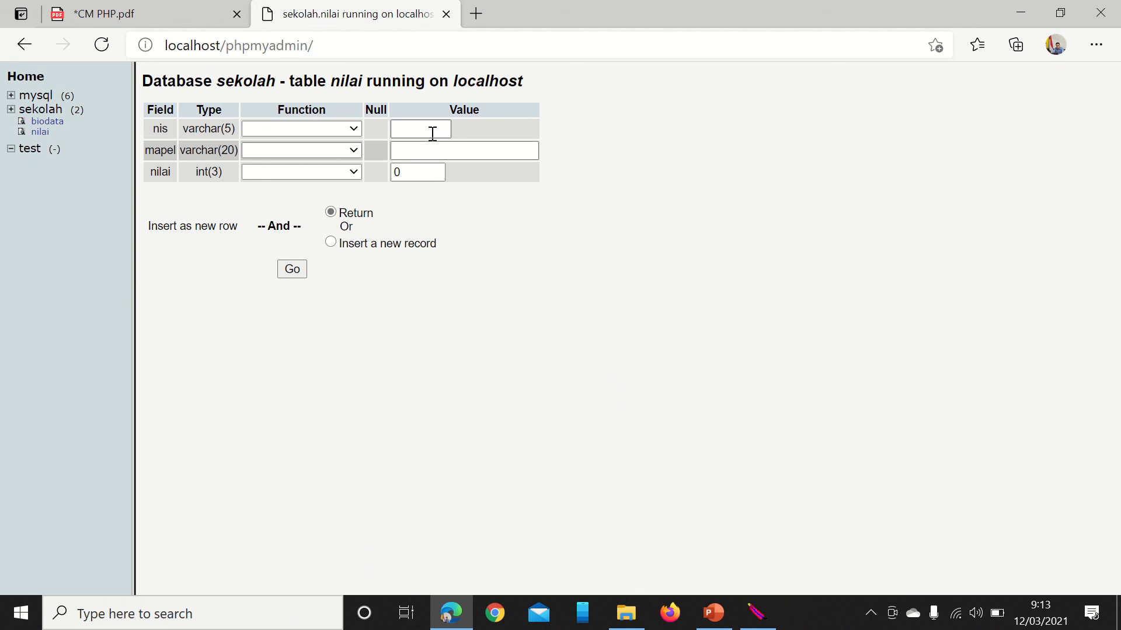
{"action": "left_click", "coordinate": [433, 134]}
{"action": "type", "text": "19310"}
{"action": "left_click", "coordinate": [431, 156]}
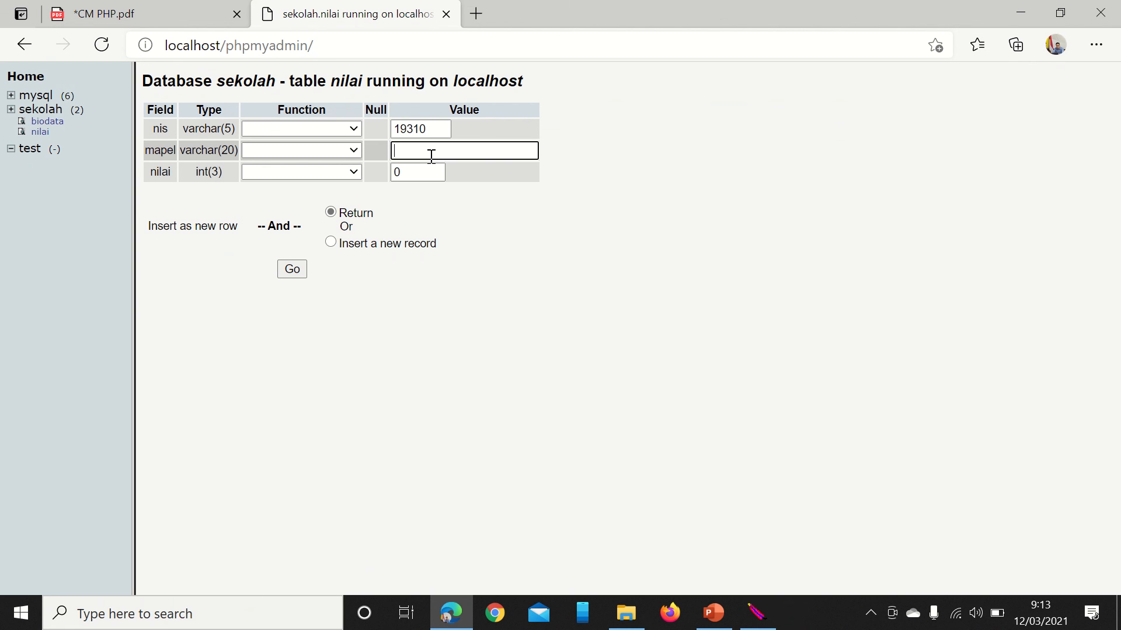
{"action": "type", "text": "matematika"}
{"action": "left_click", "coordinate": [423, 173]}
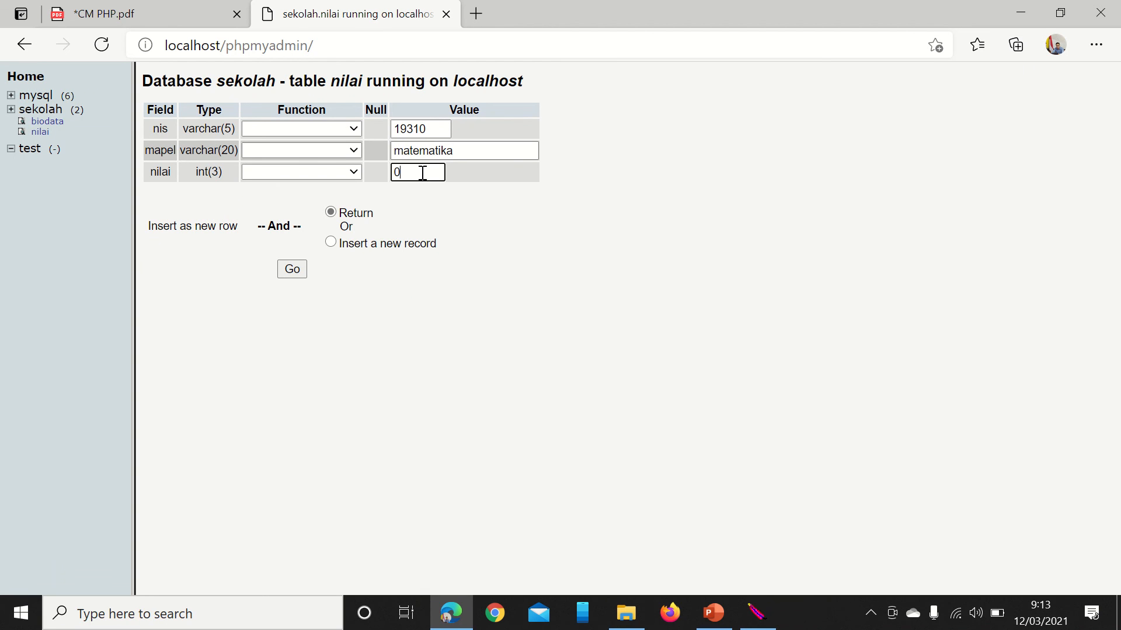
{"action": "key", "text": "BackSpace"}
{"action": "type", "text": "70"}
{"action": "left_click", "coordinate": [333, 244]}
{"action": "left_click", "coordinate": [292, 267]}
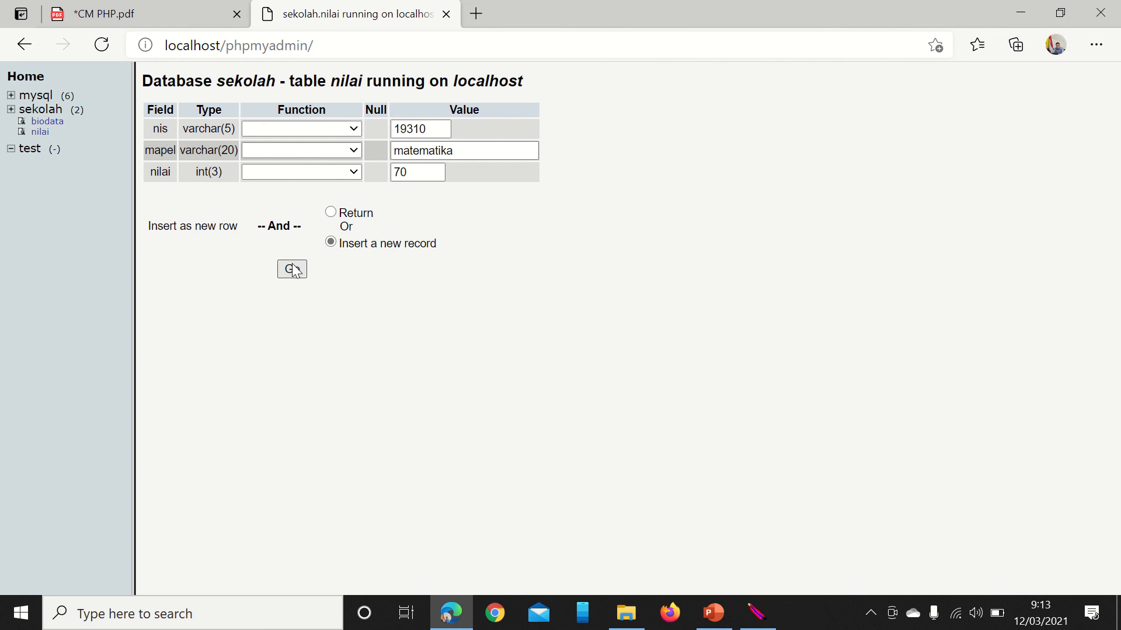
- Insert a second record with the next student's NIS number, mapel kimia and nilai 85, and browse the nilai table's records
{"action": "left_click", "coordinate": [406, 204]}
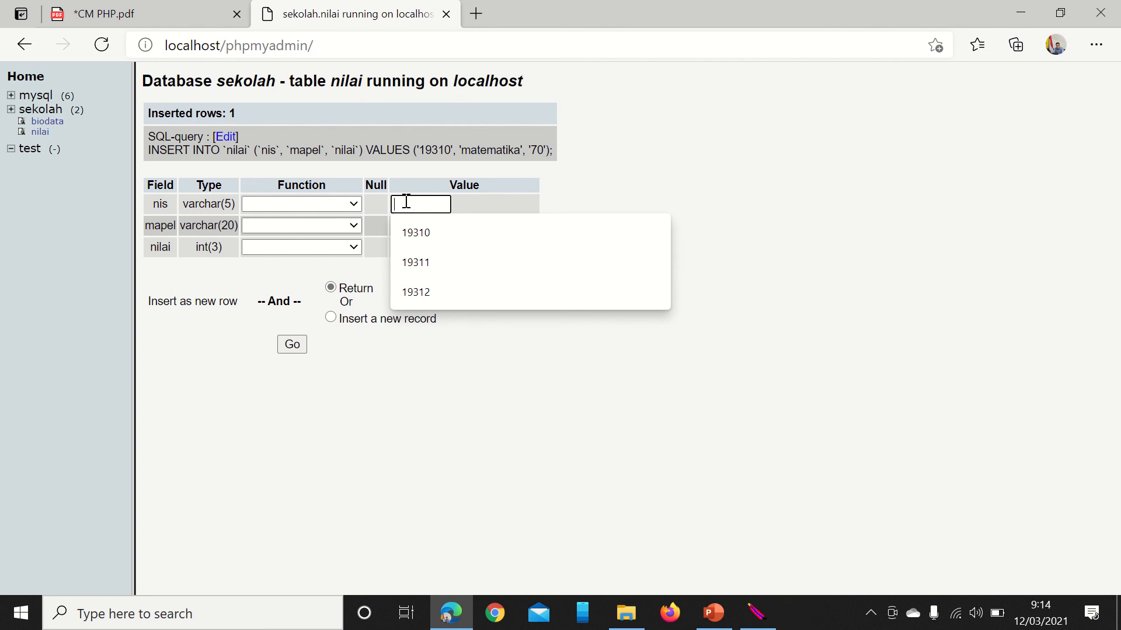
{"action": "type", "text": "19311"}
{"action": "left_click", "coordinate": [412, 227]}
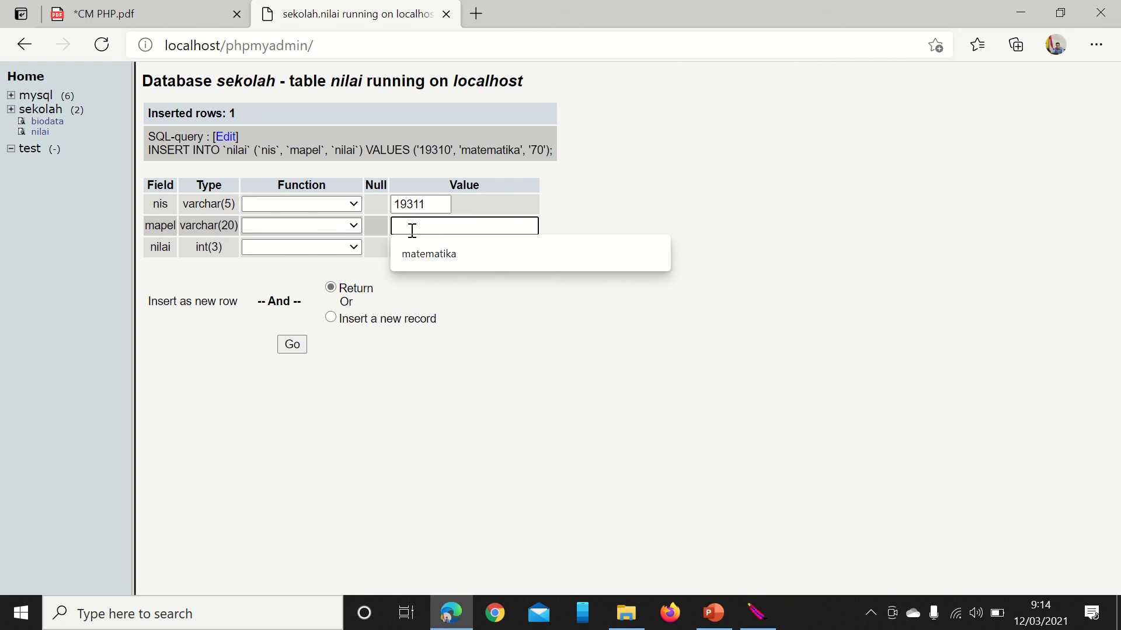
{"action": "type", "text": "ki"}
{"action": "type", "text": "mra"}
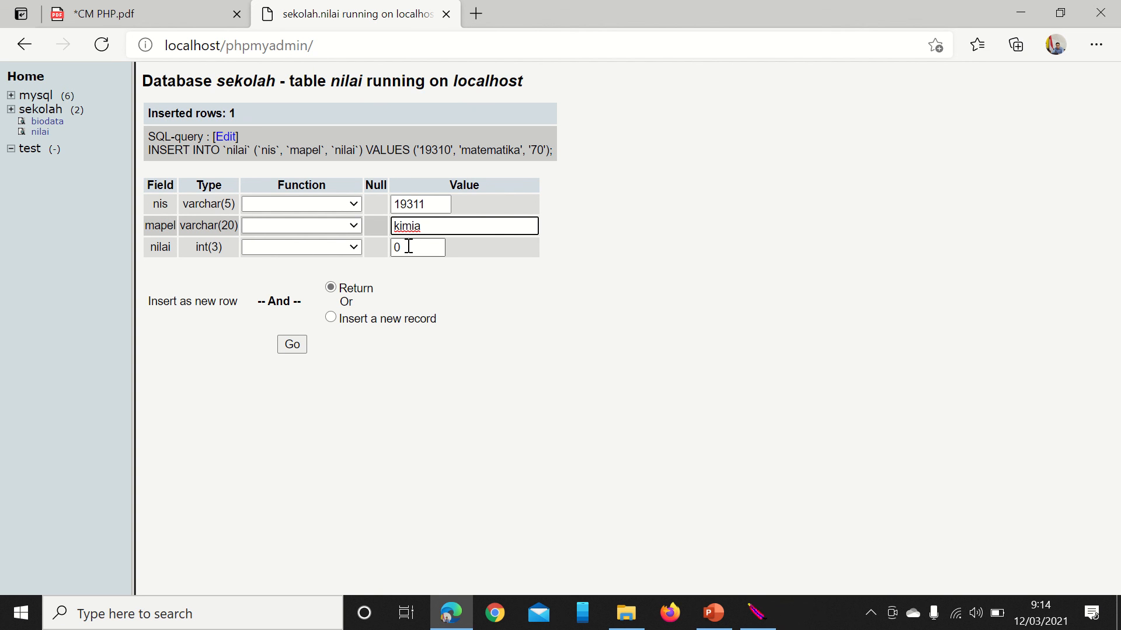
{"action": "left_click", "coordinate": [409, 247]}
{"action": "key", "text": "BackSpace"}
{"action": "type", "text": "85"}
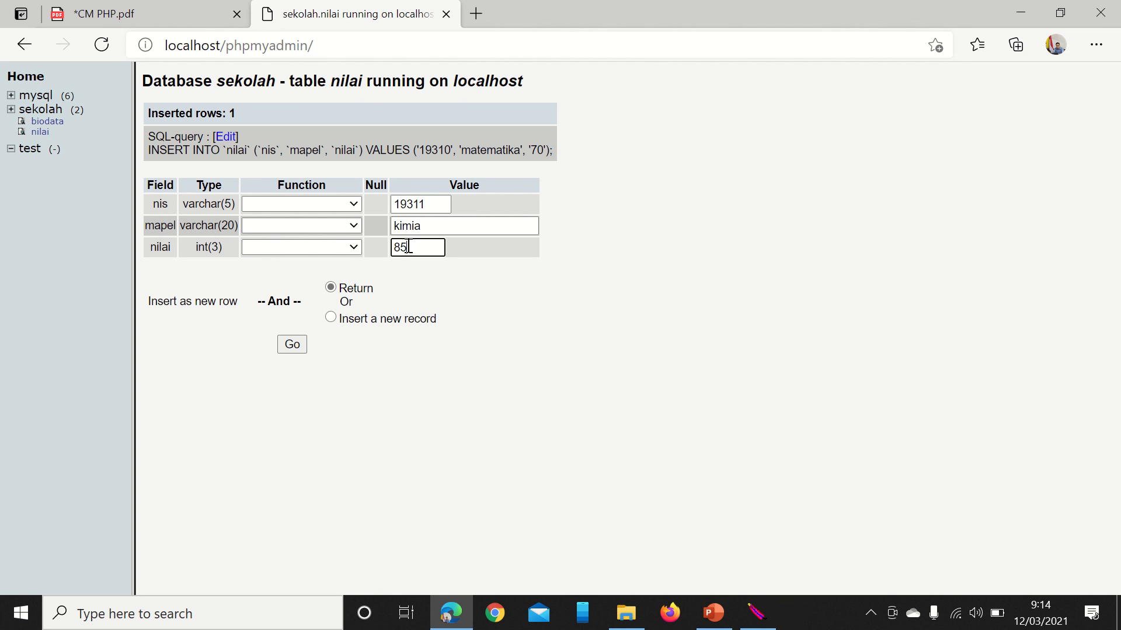
{"action": "left_click", "coordinate": [294, 344]}
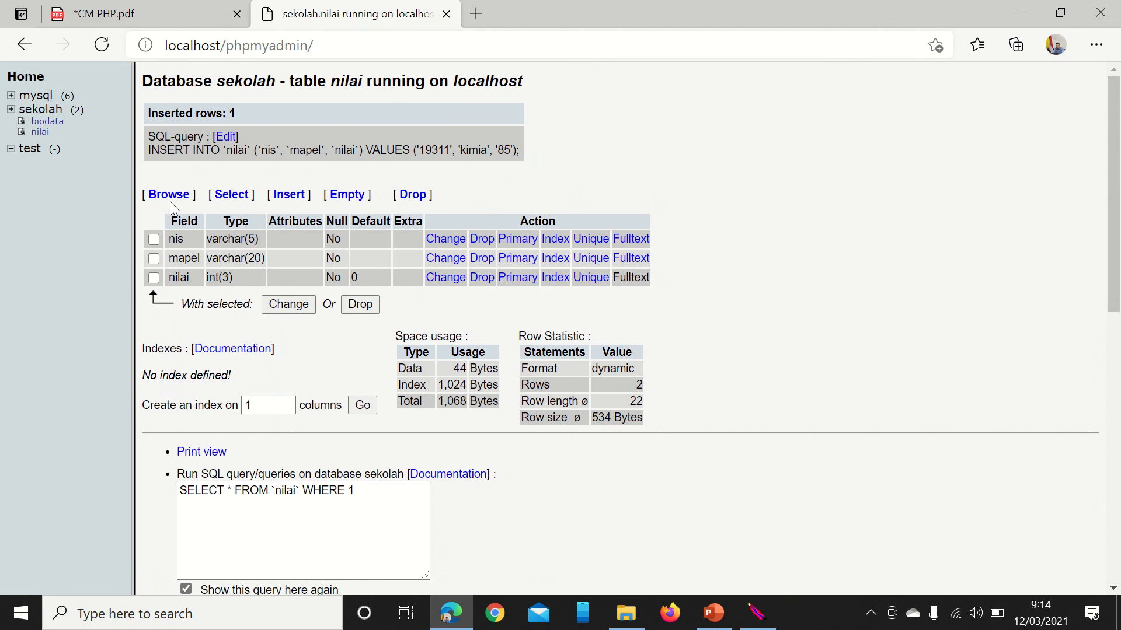
{"action": "left_click", "coordinate": [169, 195]}
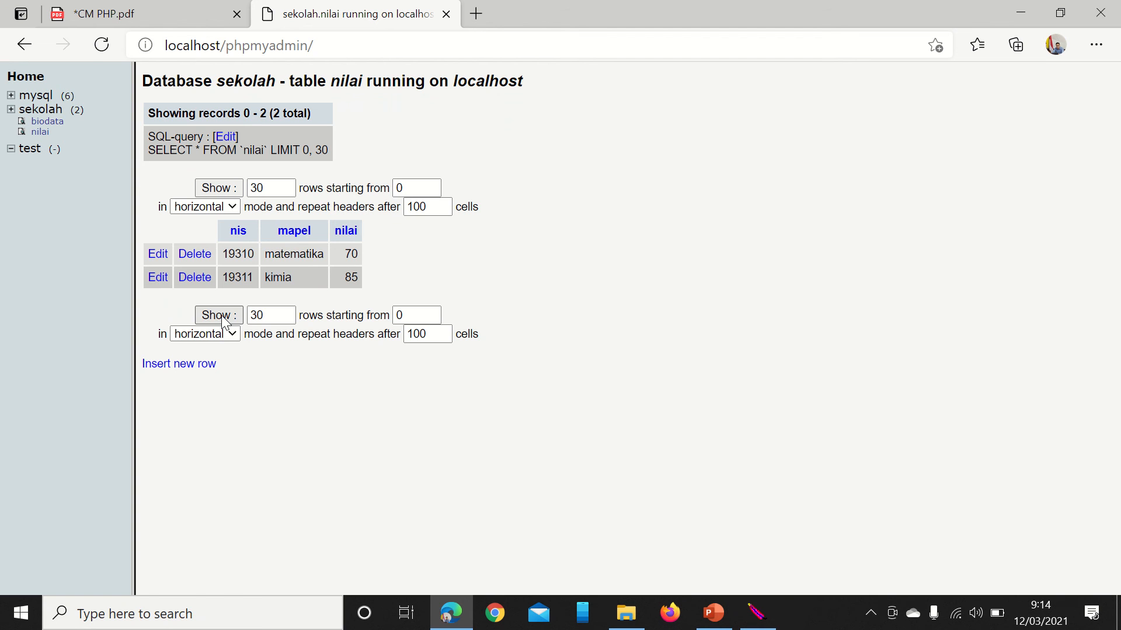
- Drop the biodata table from the sekolah database
{"action": "left_click", "coordinate": [48, 122]}
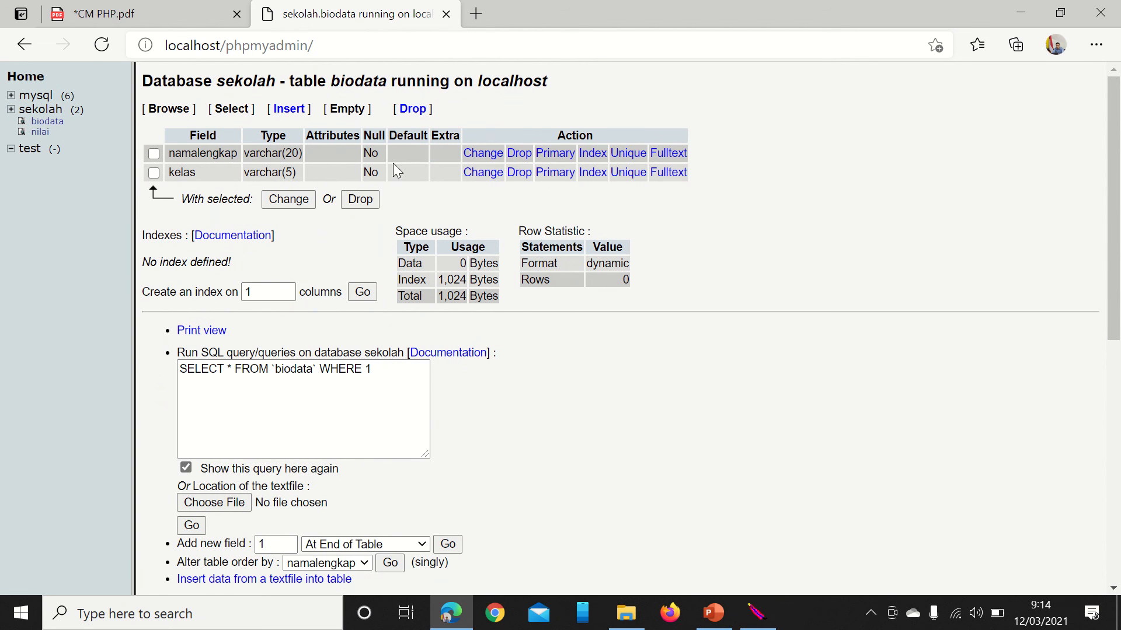
{"action": "left_click", "coordinate": [413, 109]}
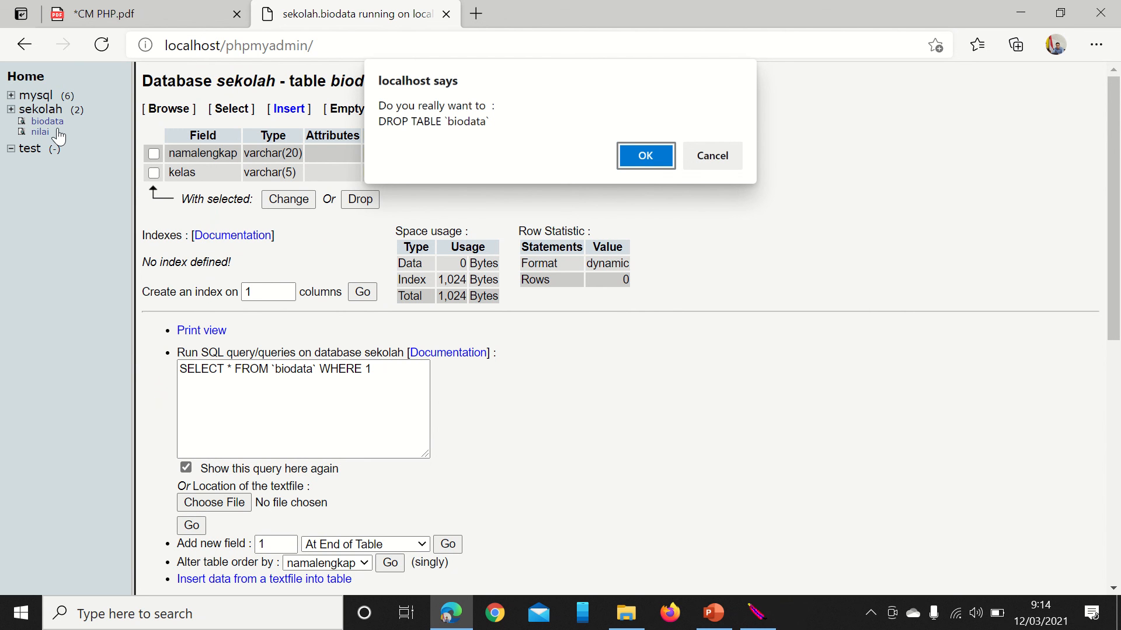
{"action": "left_click", "coordinate": [653, 162]}
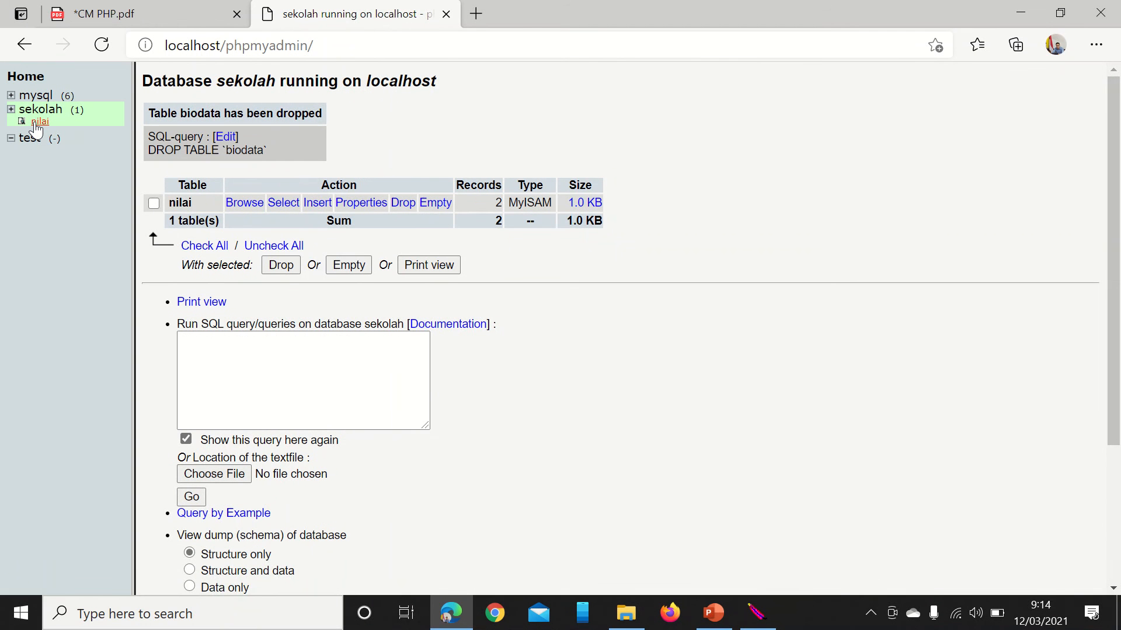
- Examine the nilai table's select form with its display order choices, and review the table's structure page and its options
{"action": "left_click", "coordinate": [36, 124]}
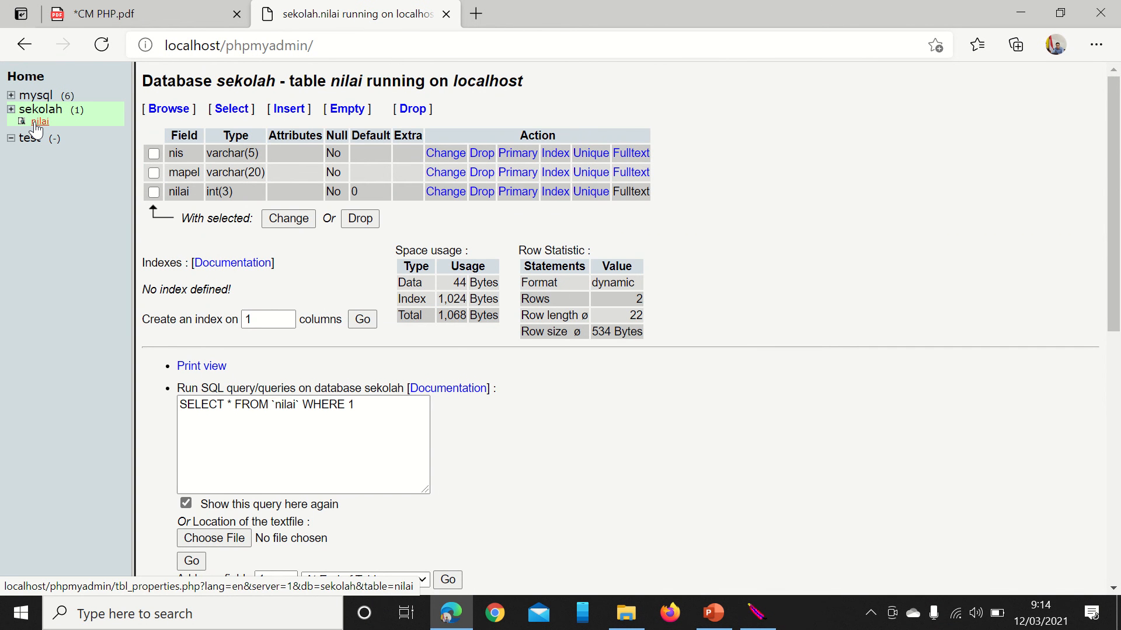
{"action": "left_click", "coordinate": [225, 111]}
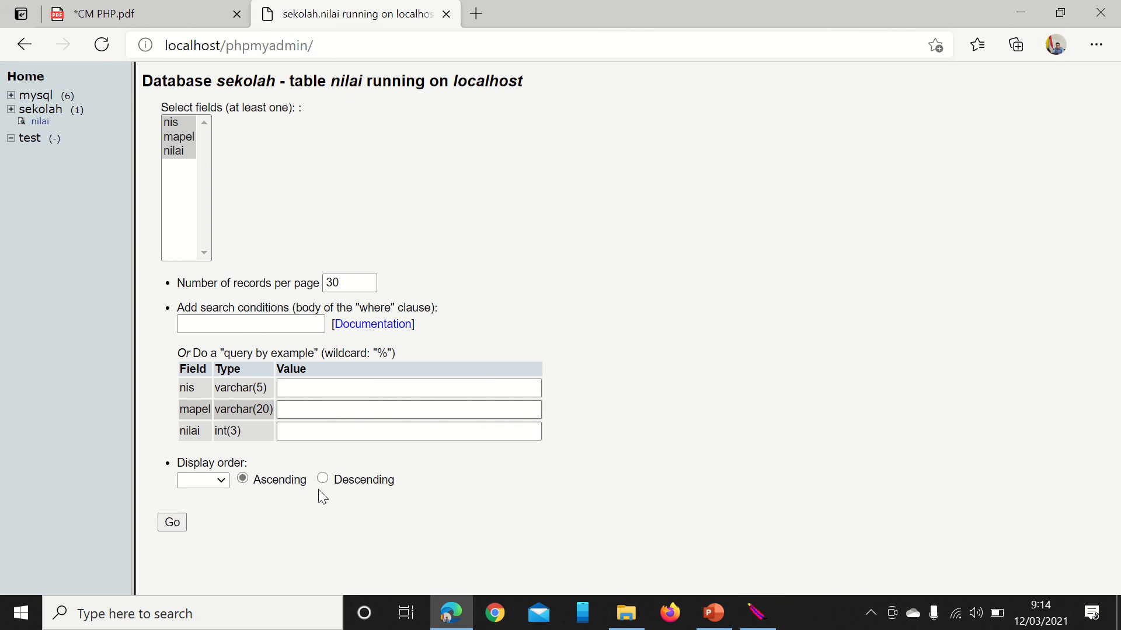
{"action": "left_click", "coordinate": [220, 482]}
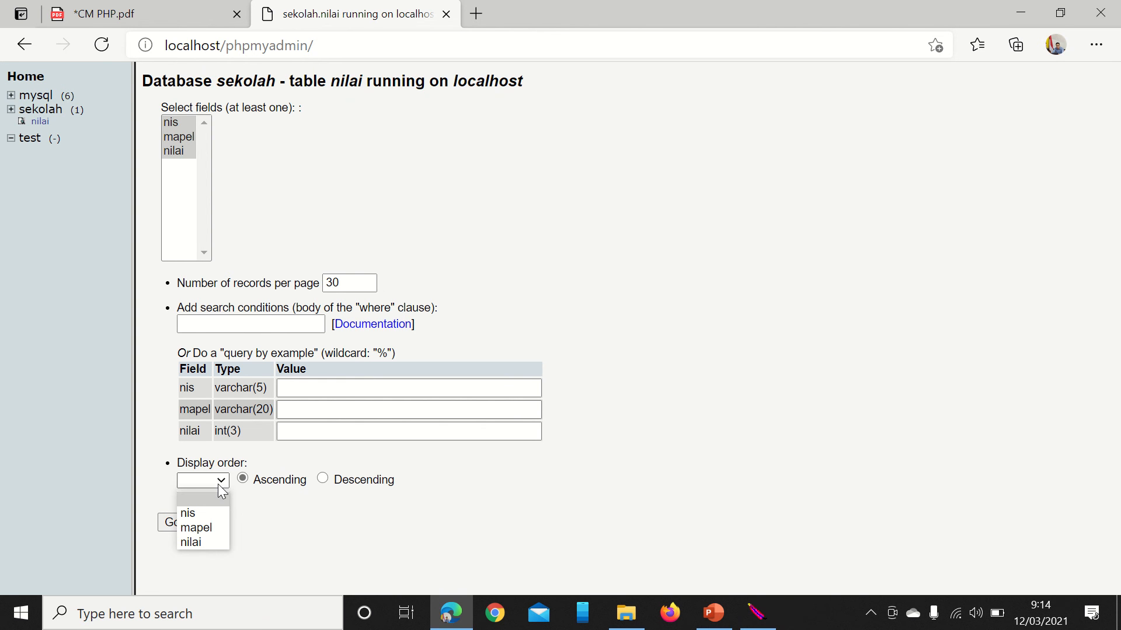
{"action": "left_click", "coordinate": [422, 219]}
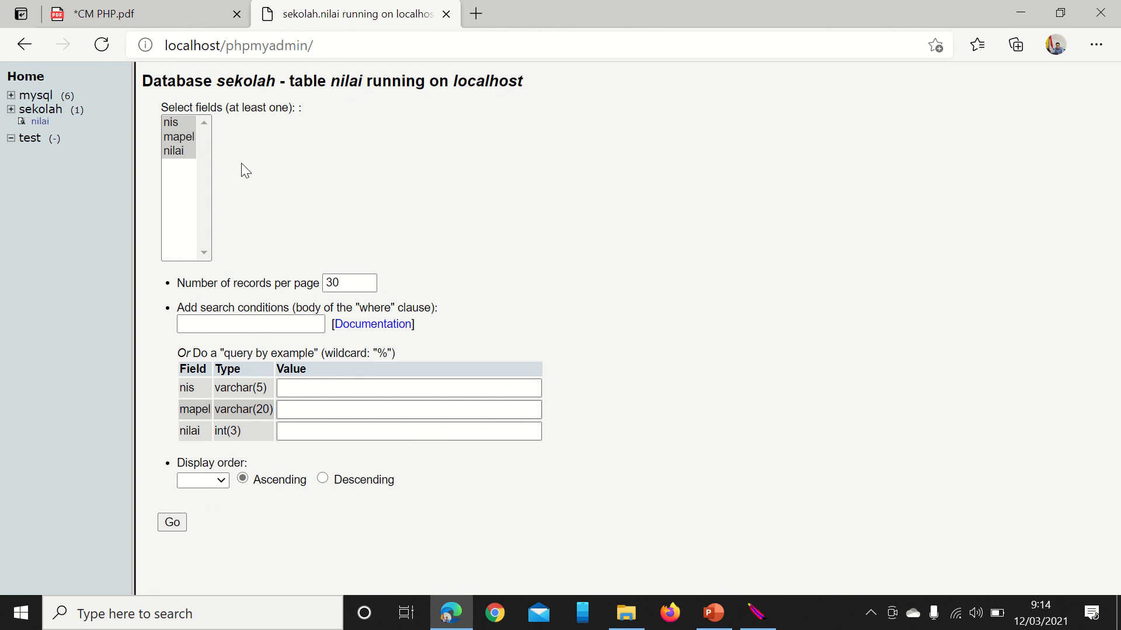
{"action": "left_click", "coordinate": [48, 123]}
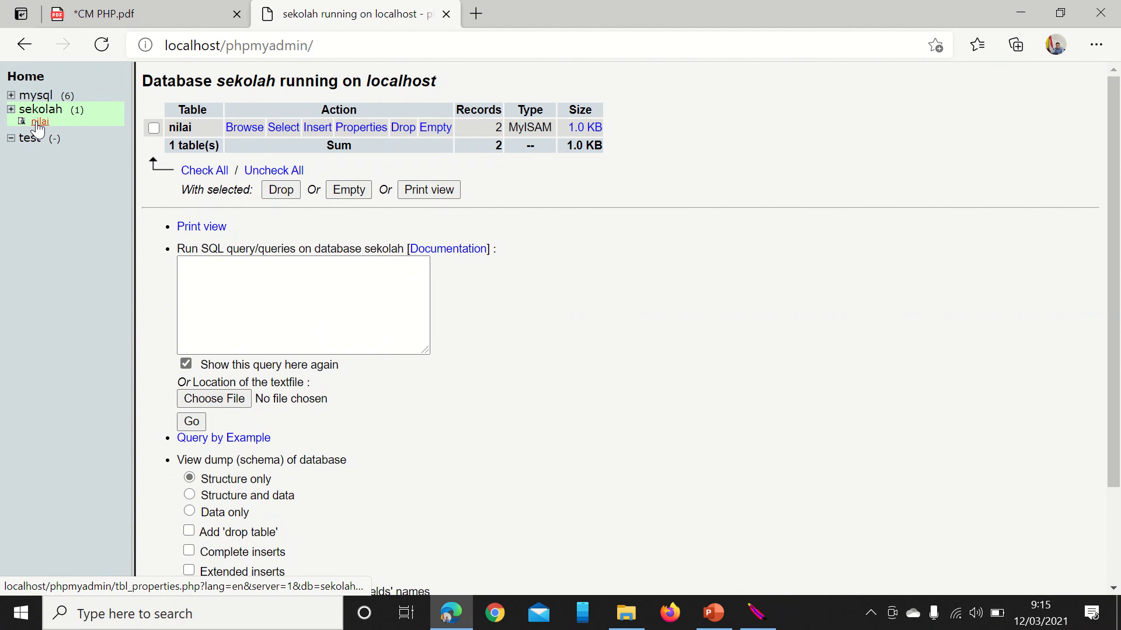
{"action": "left_click", "coordinate": [39, 122]}
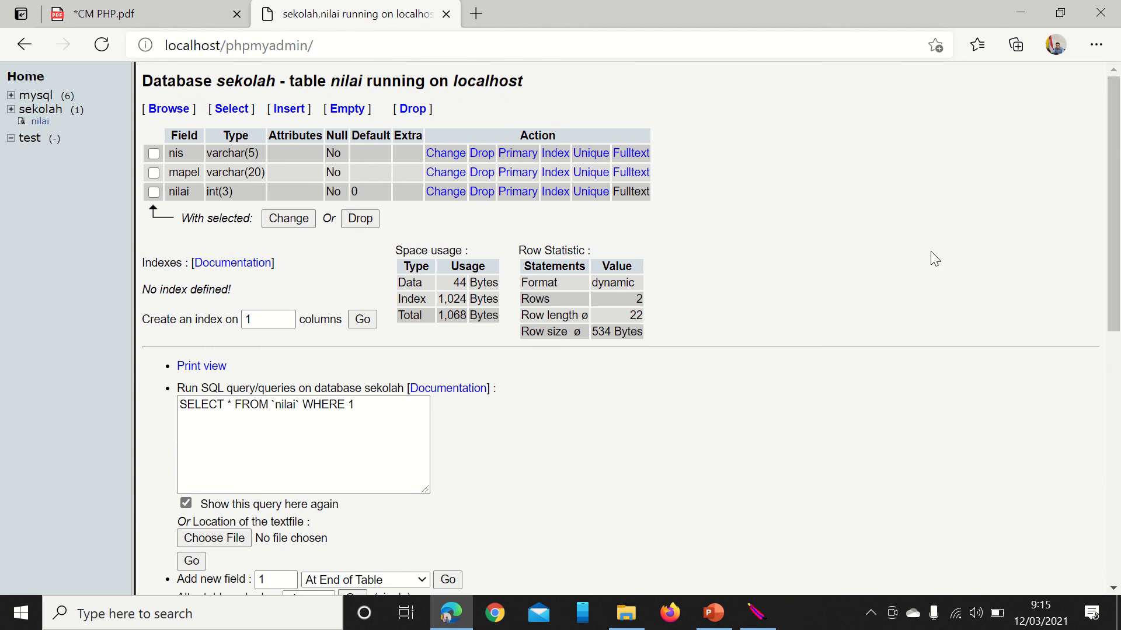
{"action": "scroll", "coordinate": [1107, 218], "scroll_direction": "down", "scroll_amount": 2}
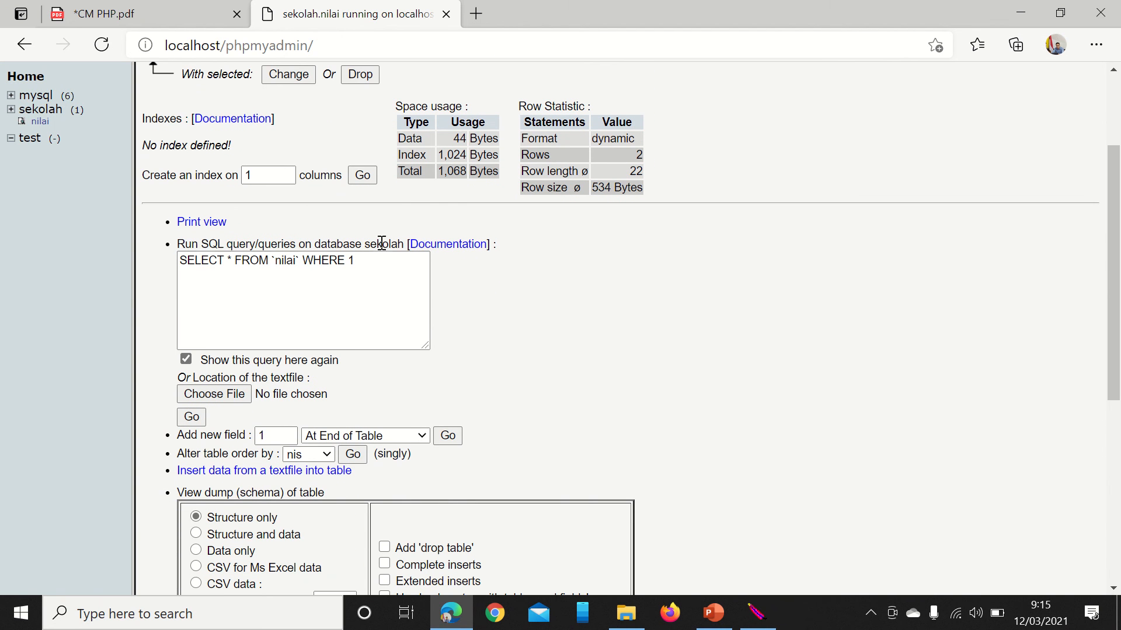
- Query the nilai table for its kimia records with the SQL statement select * from nilai where mapel="kimia"
{"action": "left_click", "coordinate": [360, 267]}
{"action": "left_click_drag", "start_coordinate": [350, 267], "coordinate": [315, 283]}
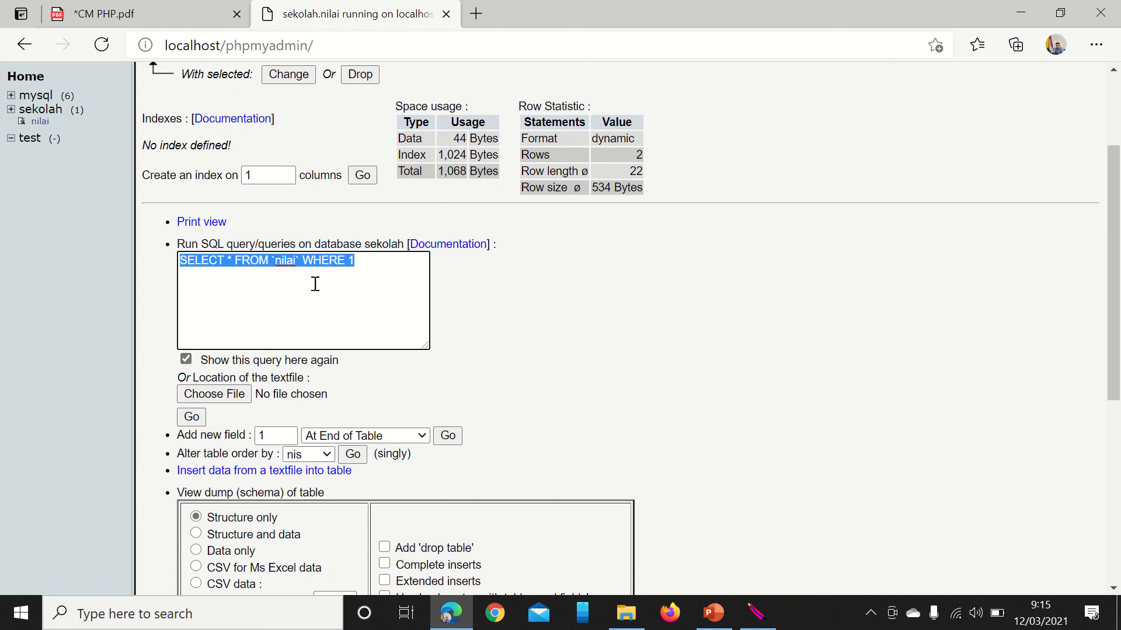
{"action": "left_click", "coordinate": [367, 273]}
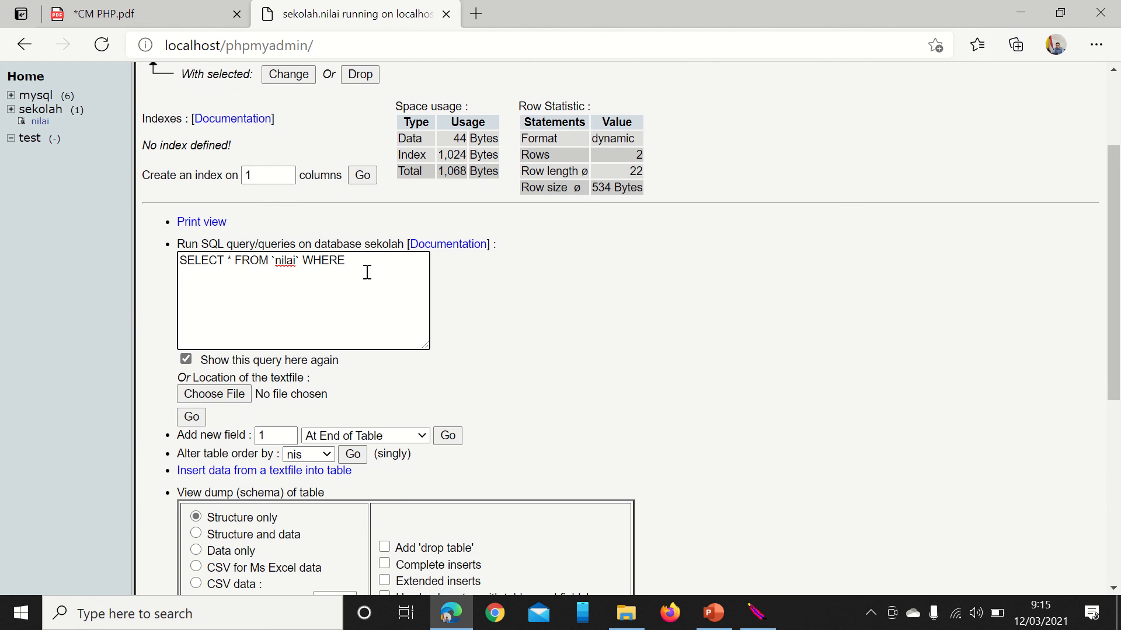
{"action": "key", "text": "BackSpace"}
{"action": "key", "text": "BackSpace"}
{"action": "key", "text": "BackSpace"}
{"action": "key", "text": "BackSpace"}
{"action": "key", "text": "BackSpace"}
{"action": "key", "text": "BackSpace"}
{"action": "key", "text": "BackSpace"}
{"action": "key", "text": "BackSpace"}
{"action": "key", "text": "BackSpace"}
{"action": "key", "text": "BackSpace"}
{"action": "key", "text": "BackSpace"}
{"action": "key", "text": "BackSpace"}
{"action": "key", "text": "BackSpace"}
{"action": "key", "text": "BackSpace"}
{"action": "key", "text": "BackSpace"}
{"action": "key", "text": "BackSpace"}
{"action": "key", "text": "BackSpace"}
{"action": "key", "text": "BackSpace"}
{"action": "key", "text": "BackSpace"}
{"action": "key", "text": "BackSpace"}
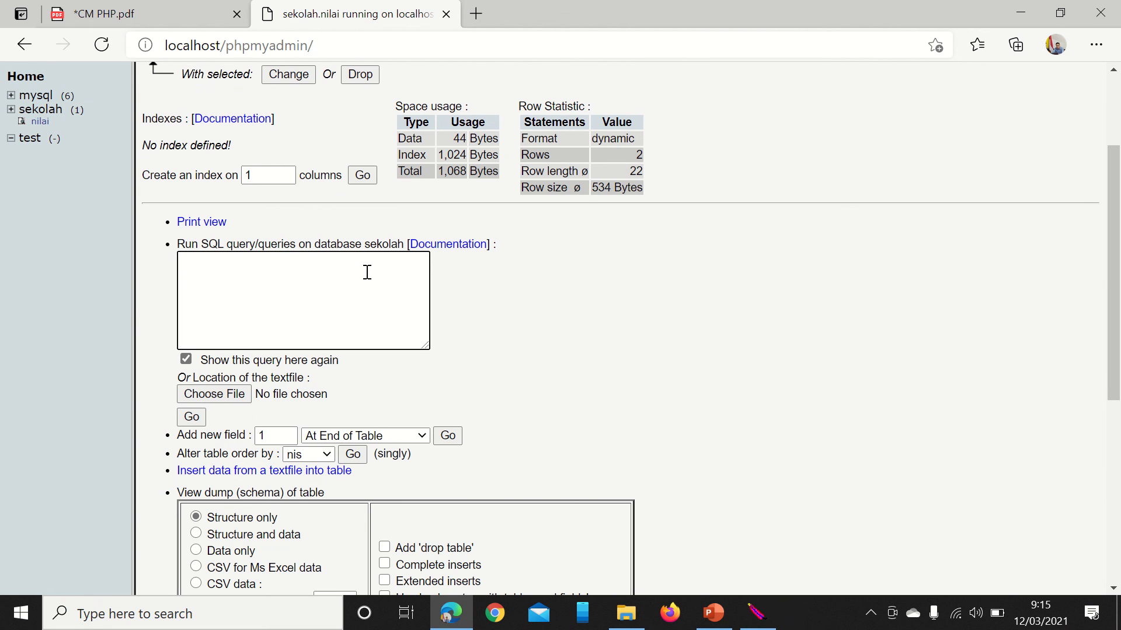
{"action": "type", "text": "select * from nilai where ma"}
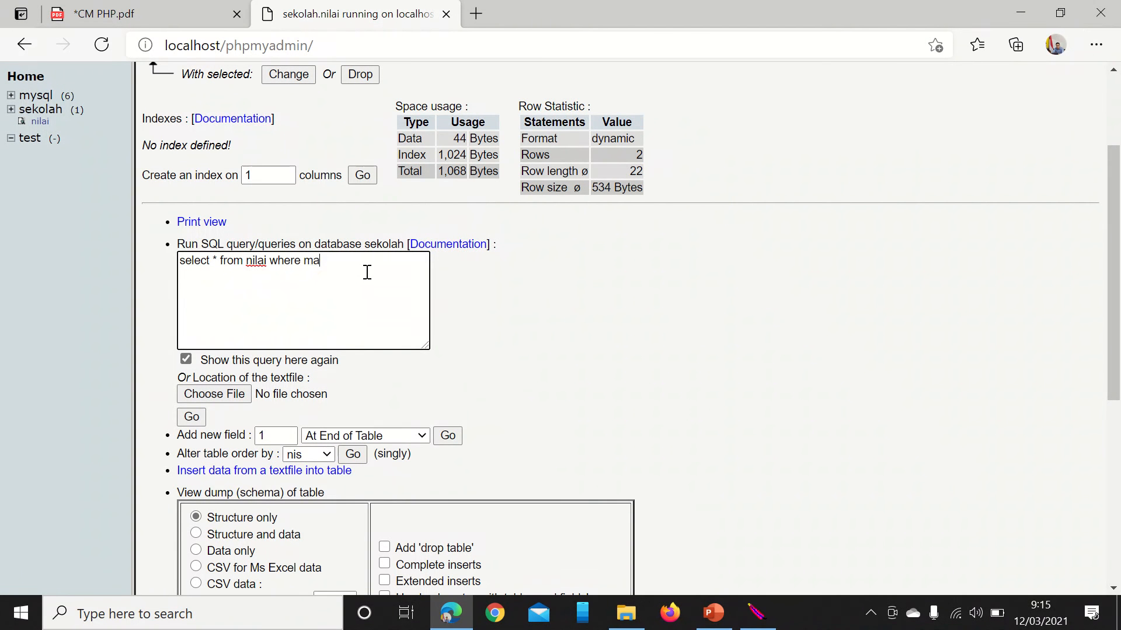
{"action": "type", "text": "pel=\"kimia\""}
{"action": "left_click", "coordinate": [190, 415]}
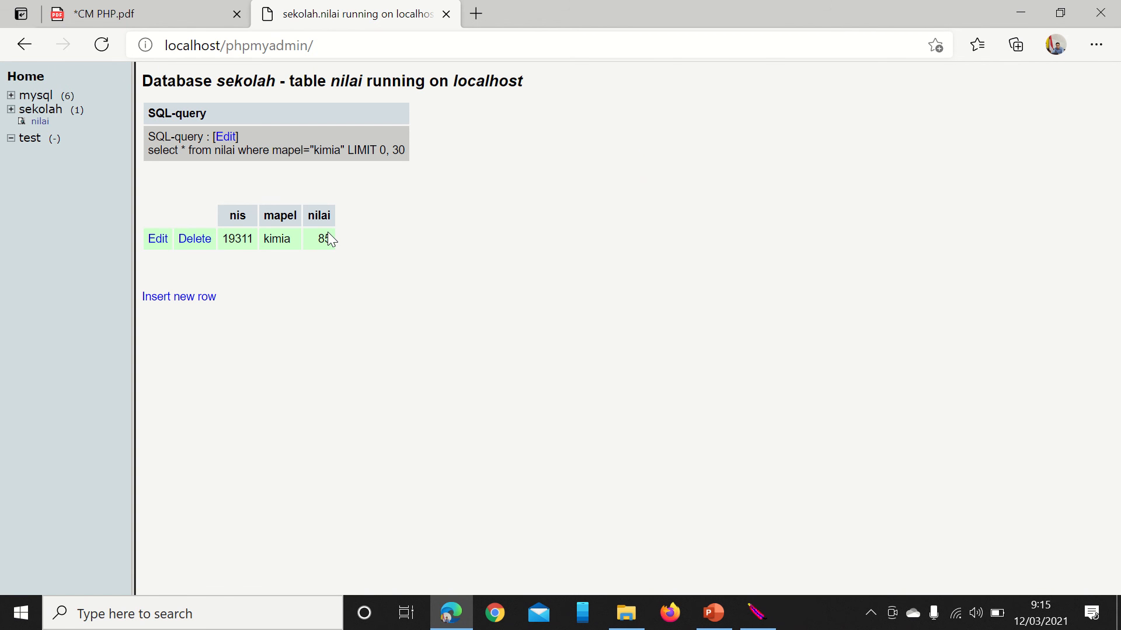
- Run the SQL statement insert into nilai values ("xxx","xxxxx",90) and browse the nilai table's records
{"action": "left_click", "coordinate": [40, 122]}
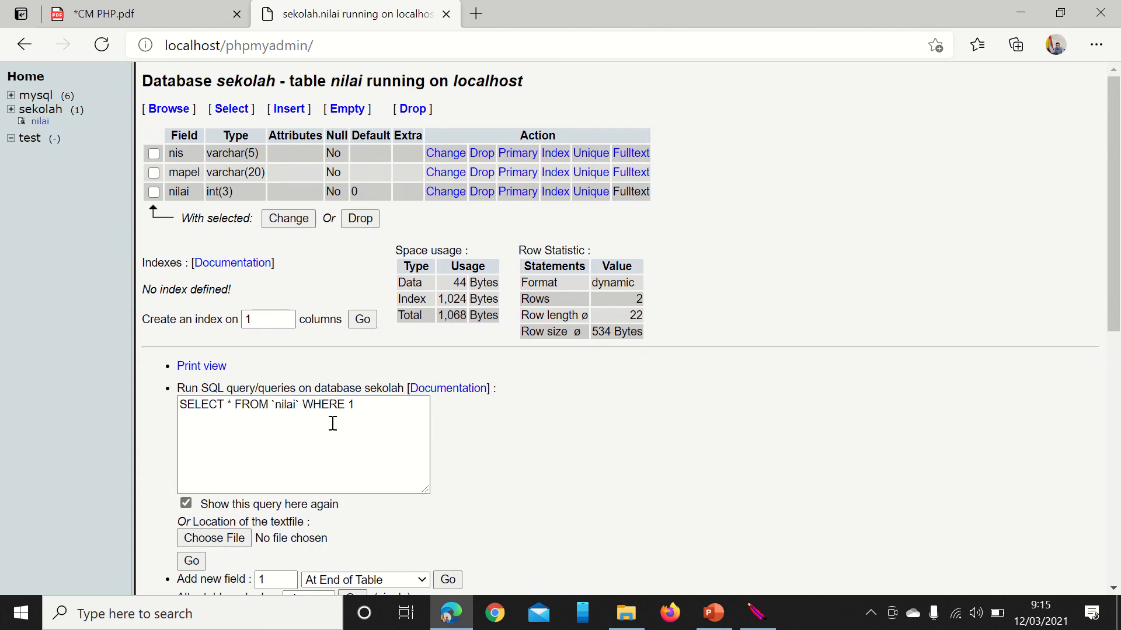
{"action": "left_click_drag", "start_coordinate": [372, 414], "coordinate": [159, 412]}
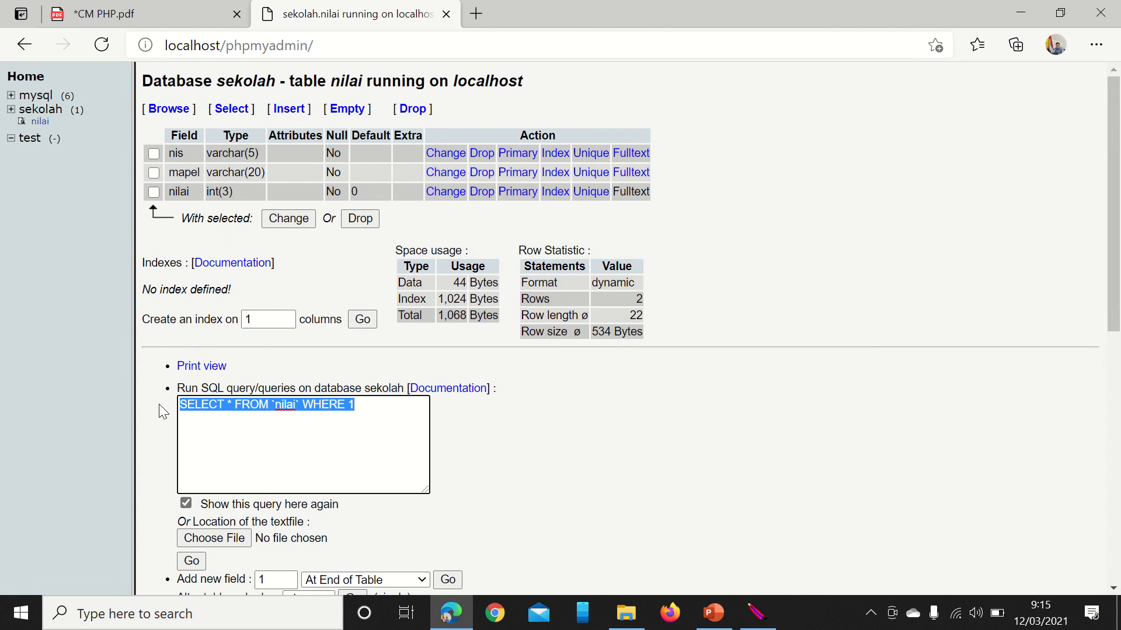
{"action": "type", "text": "insert"}
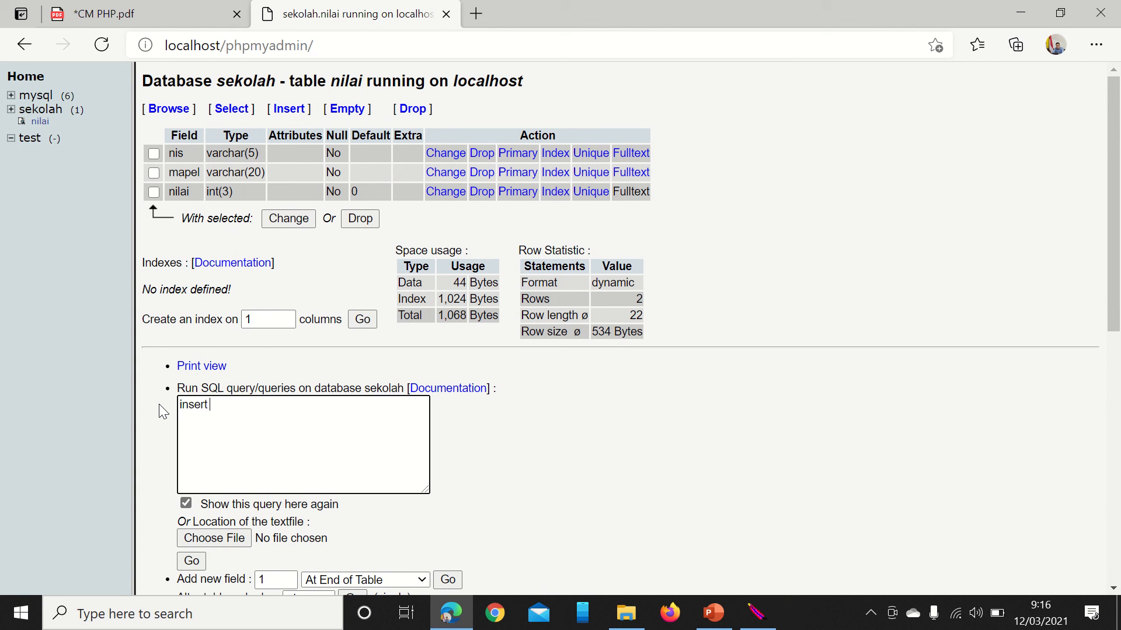
{"action": "type", "text": " into nilai values ('"}
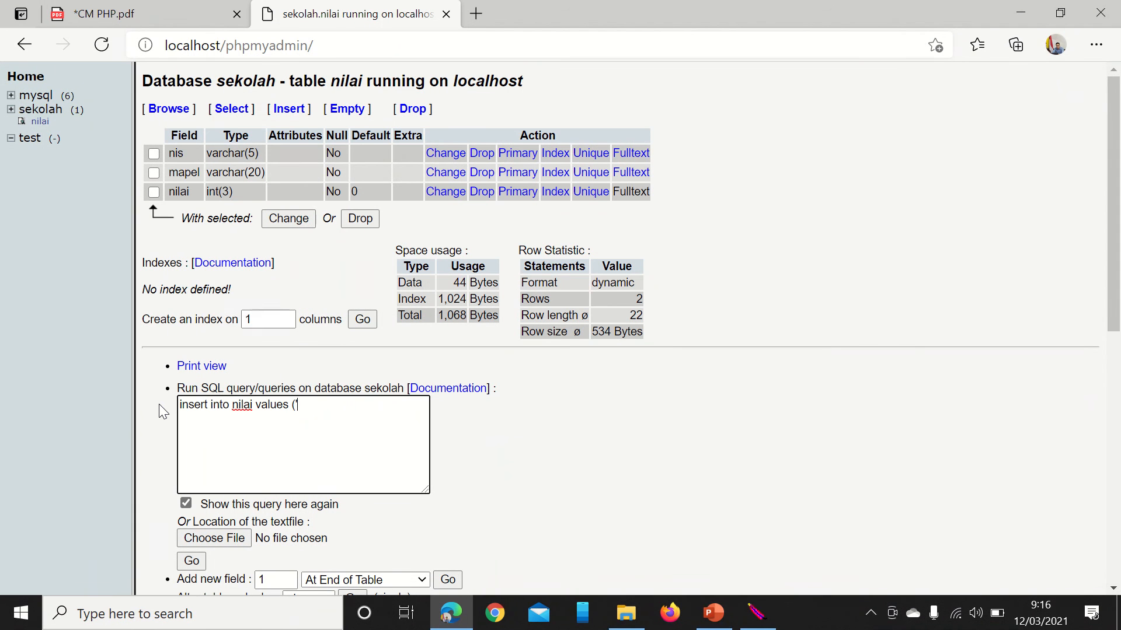
{"action": "key", "text": "BackSpace"}
{"action": "type", "text": "\"xxx\",\"xxxxx\",90)"}
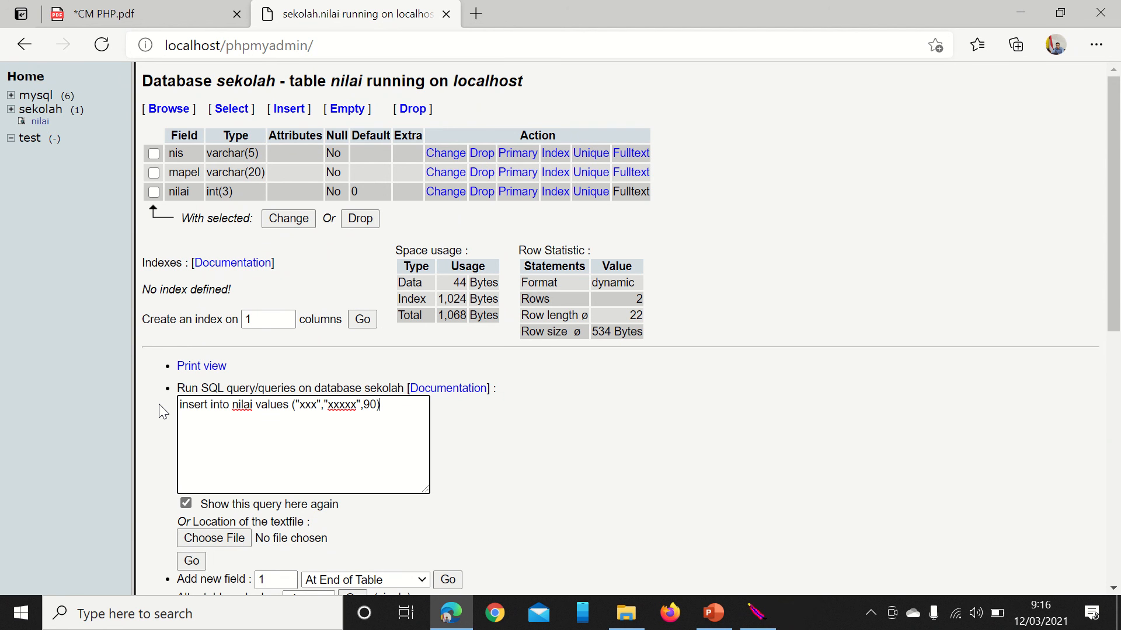
{"action": "left_click", "coordinate": [191, 561]}
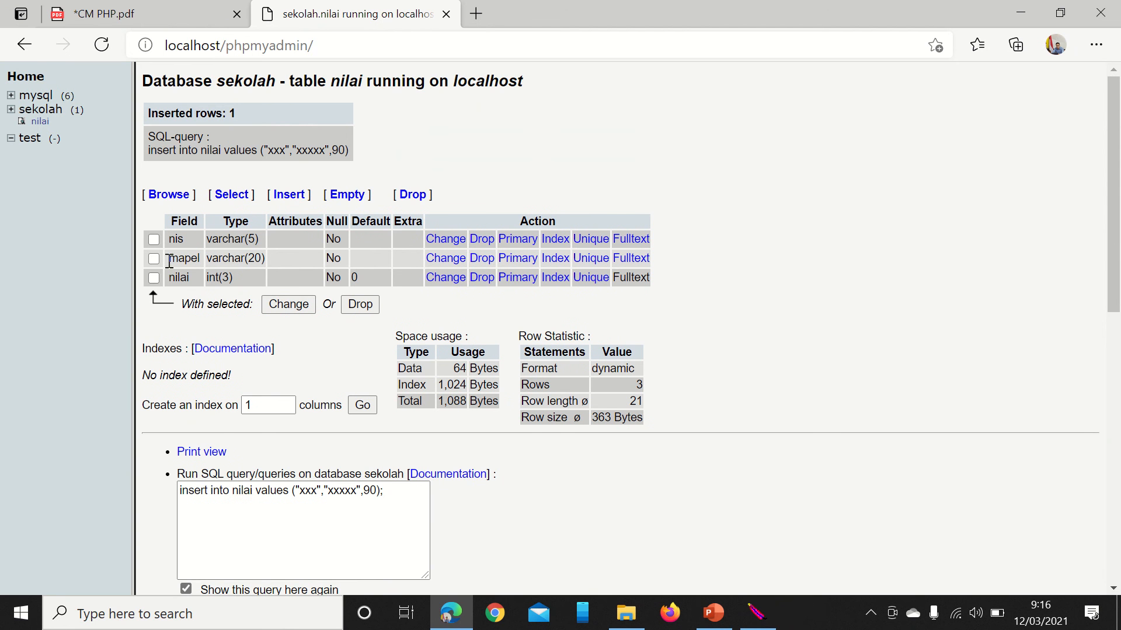
{"action": "left_click", "coordinate": [183, 200]}
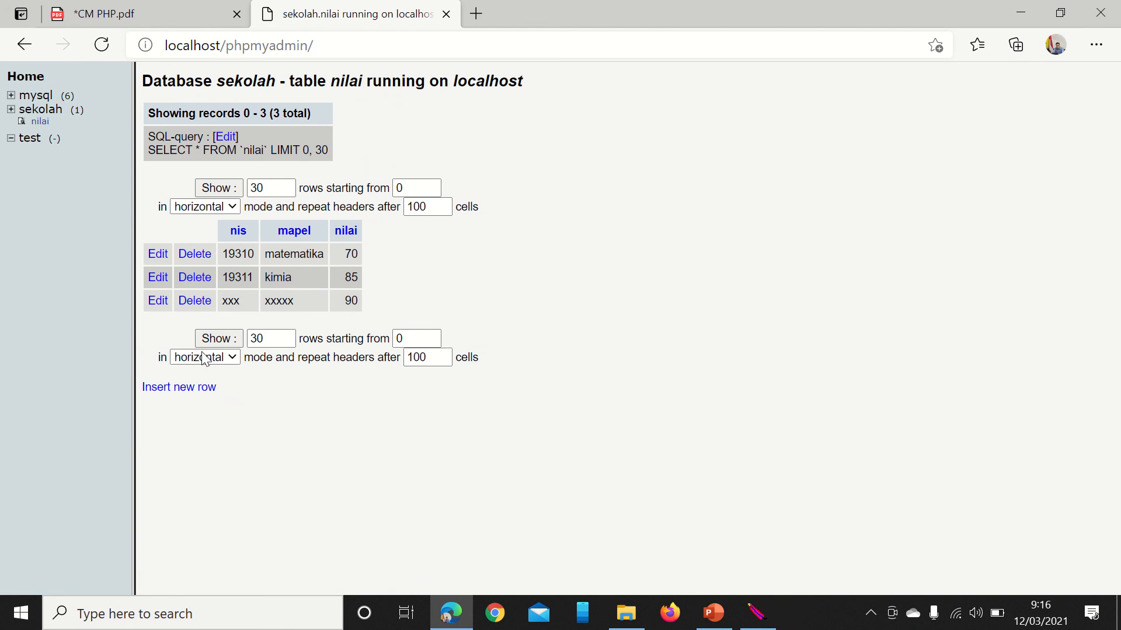
- Try to delete all records of the nilai table with the SQL statement delete * from nilai
{"action": "left_click", "coordinate": [40, 122]}
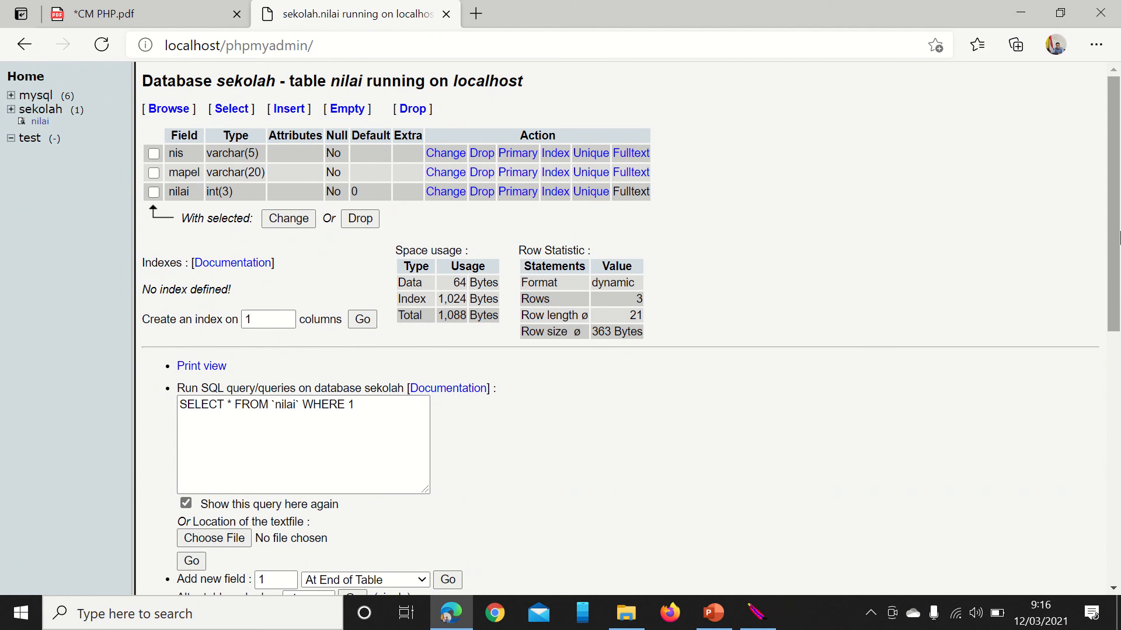
{"action": "left_click_drag", "start_coordinate": [1117, 245], "coordinate": [1117, 293]}
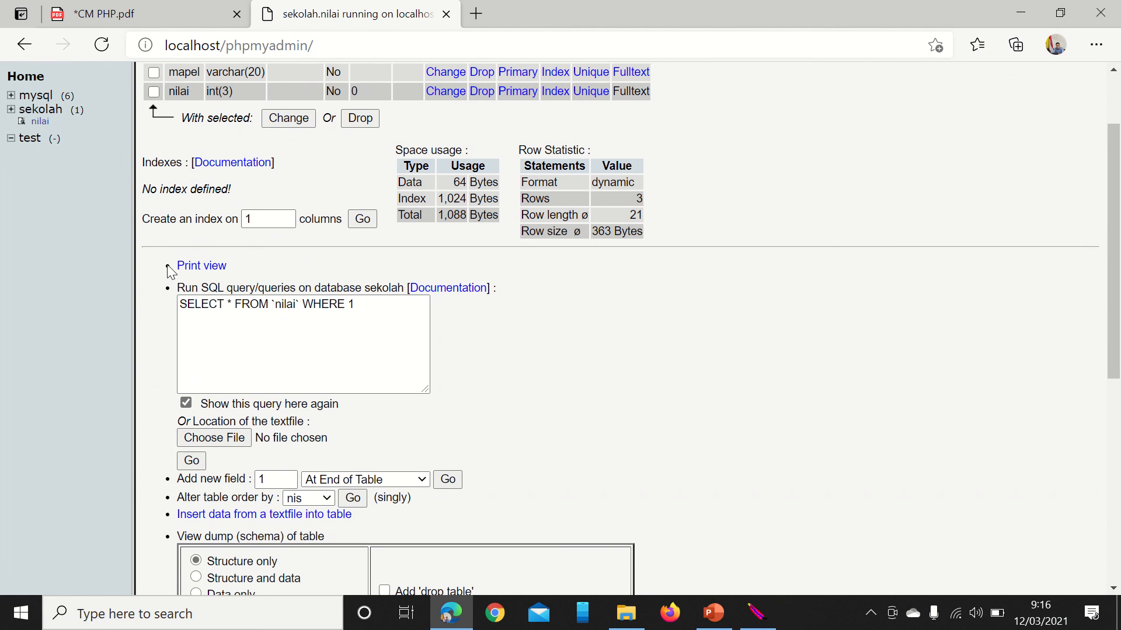
{"action": "left_click_drag", "start_coordinate": [362, 308], "coordinate": [256, 312]}
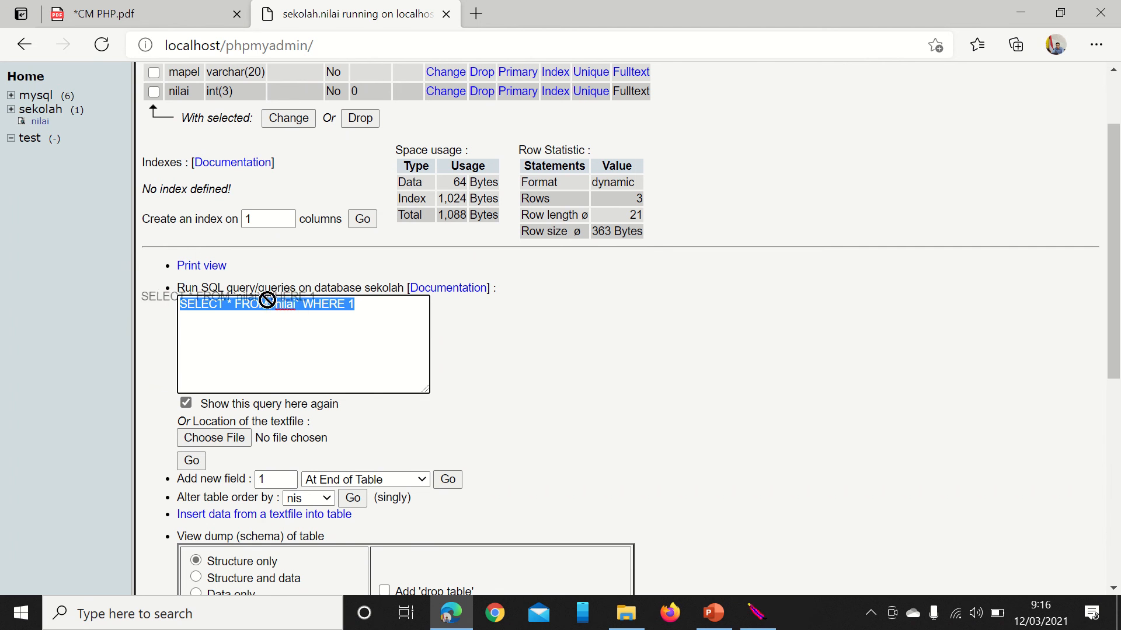
{"action": "left_click", "coordinate": [366, 299]}
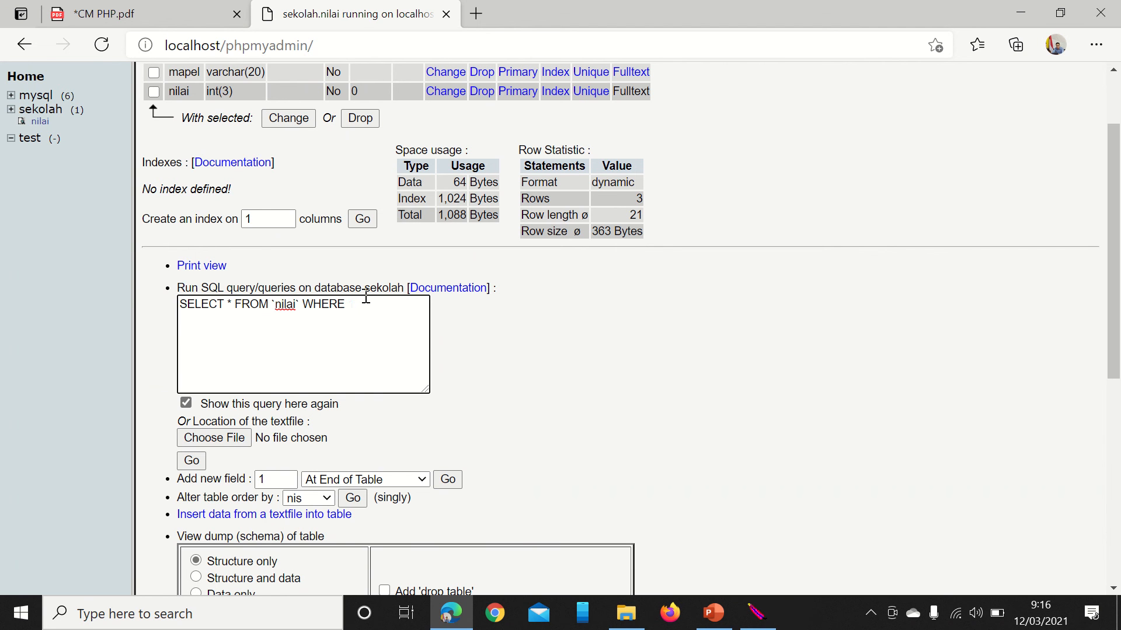
{"action": "key", "text": "BackSpace"}
{"action": "key", "text": "BackSpace"}
{"action": "key", "text": "BackSpace"}
{"action": "key", "text": "BackSpace"}
{"action": "key", "text": "BackSpace"}
{"action": "key", "text": "BackSpace"}
{"action": "key", "text": "BackSpace"}
{"action": "key", "text": "BackSpace"}
{"action": "key", "text": "BackSpace"}
{"action": "key", "text": "BackSpace"}
{"action": "key", "text": "BackSpace"}
{"action": "key", "text": "BackSpace"}
{"action": "key", "text": "BackSpace"}
{"action": "key", "text": "BackSpace"}
{"action": "key", "text": "BackSpace"}
{"action": "key", "text": "BackSpace"}
{"action": "key", "text": "BackSpace"}
{"action": "key", "text": "BackSpace"}
{"action": "key", "text": "BackSpace"}
{"action": "key", "text": "BackSpace"}
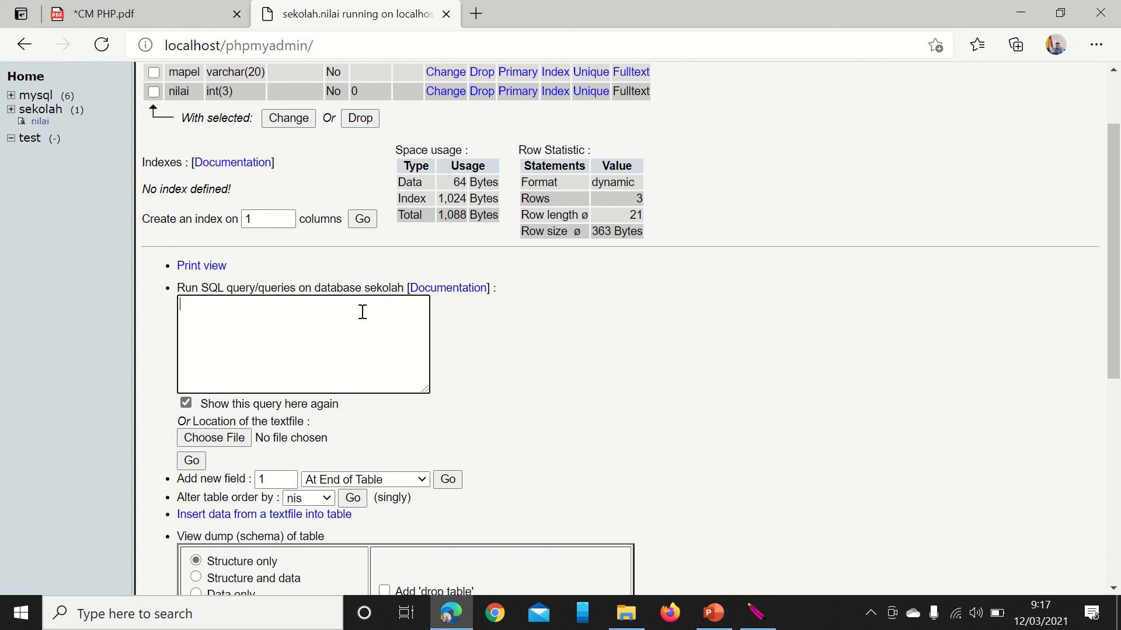
{"action": "type", "text": "delete * from nilai"}
{"action": "left_click", "coordinate": [196, 465]}
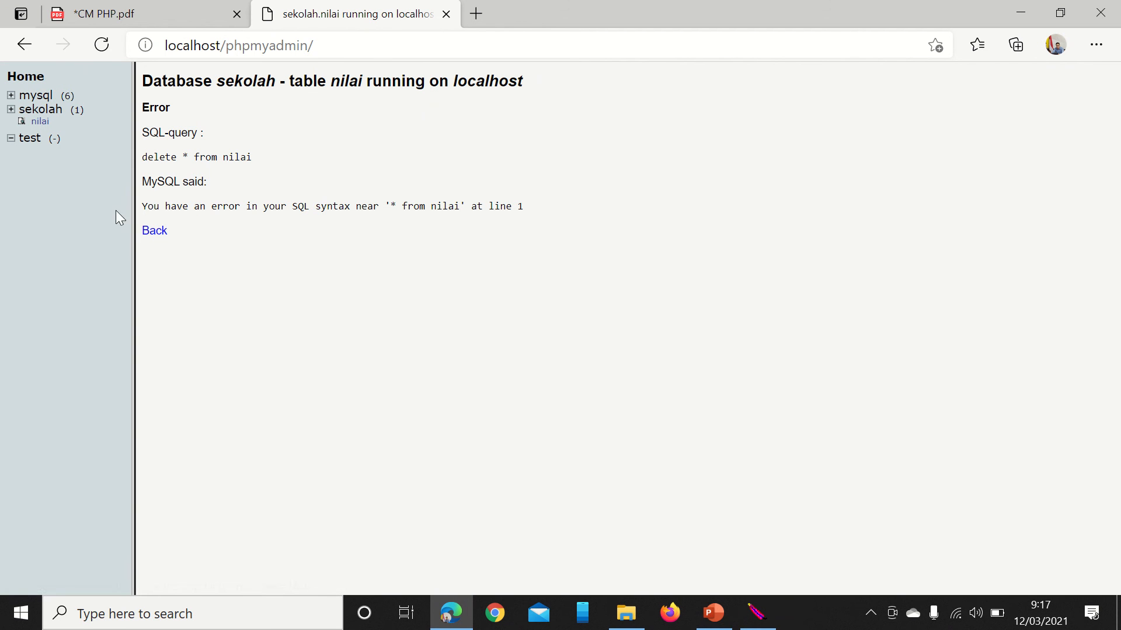
- Return to the delete statement, remove its asterisk and run it as delete from nilai
{"action": "left_click", "coordinate": [153, 233]}
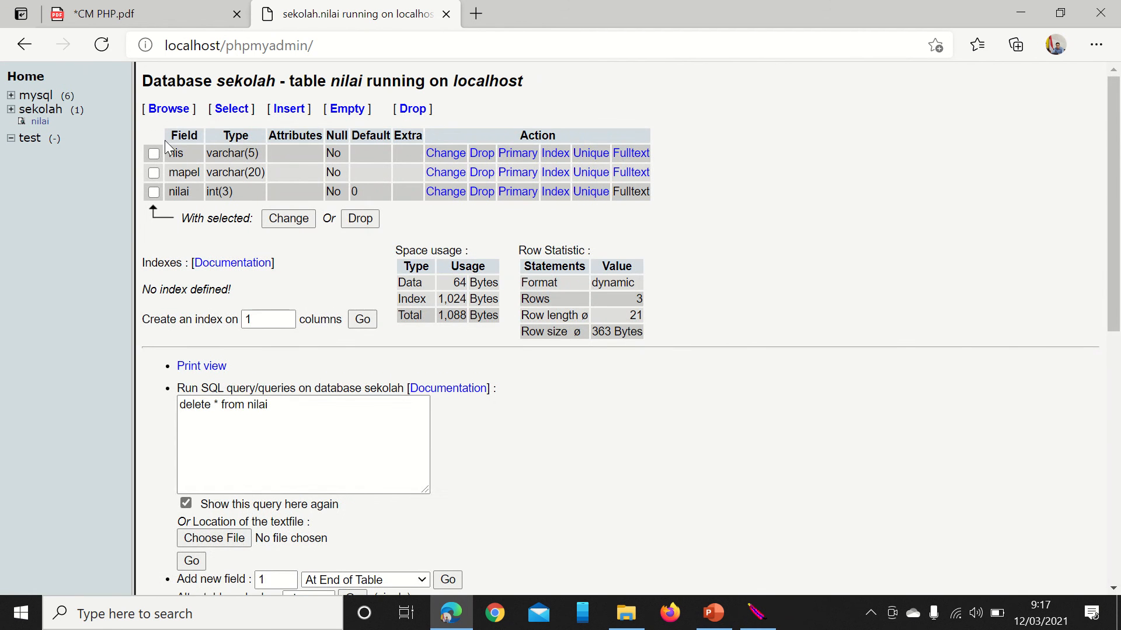
{"action": "left_click", "coordinate": [218, 404]}
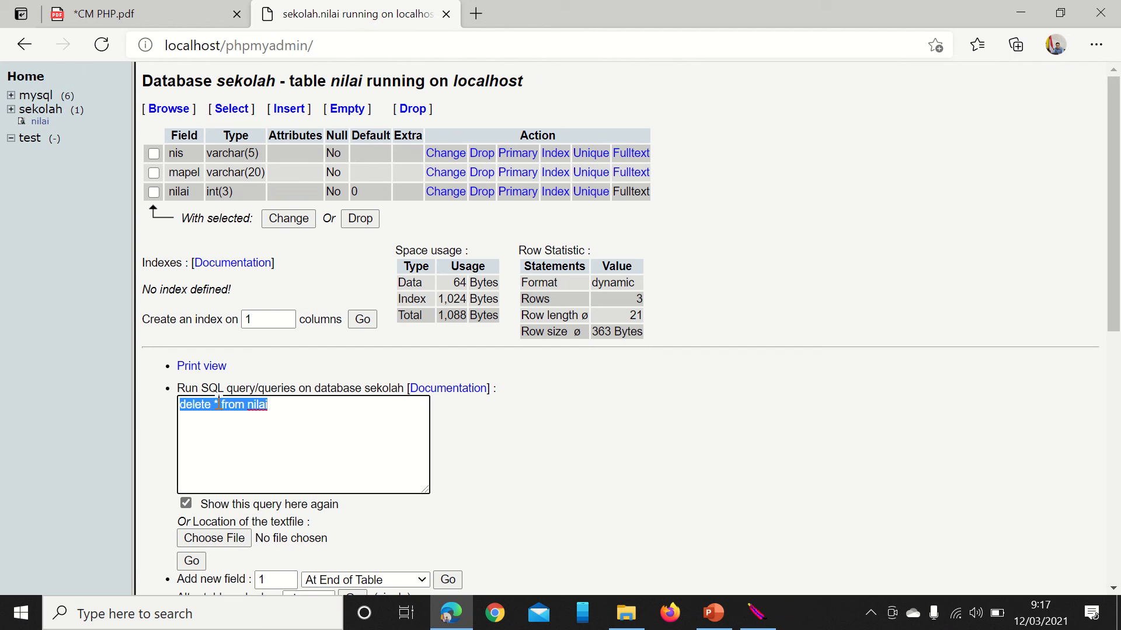
{"action": "left_click", "coordinate": [218, 403]}
{"action": "key", "text": "BackSpace"}
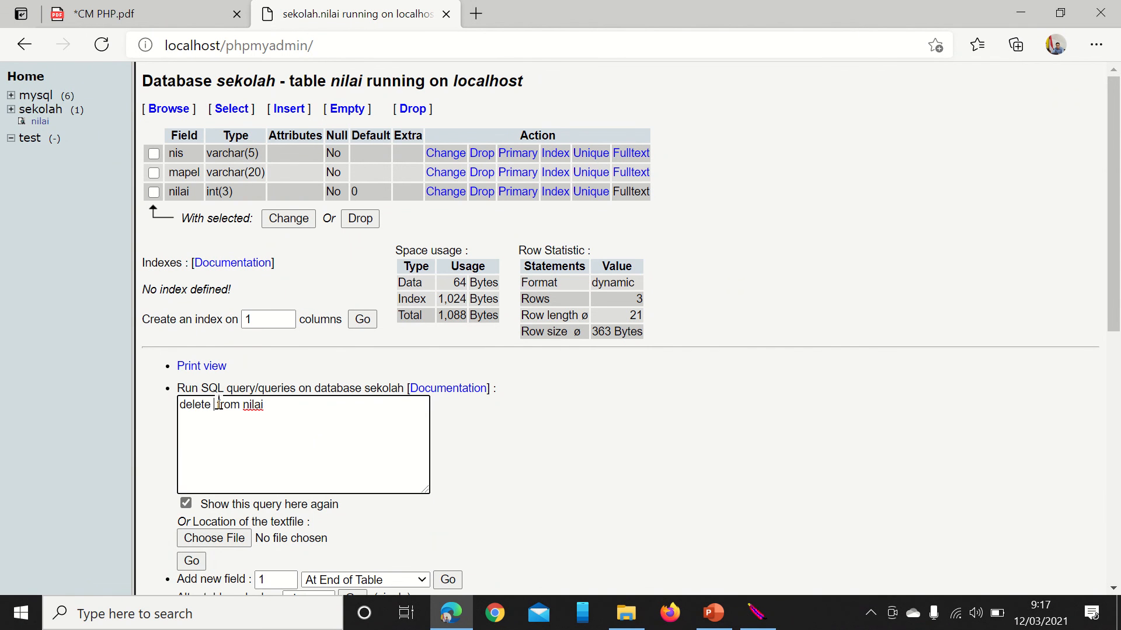
{"action": "left_click", "coordinate": [189, 563]}
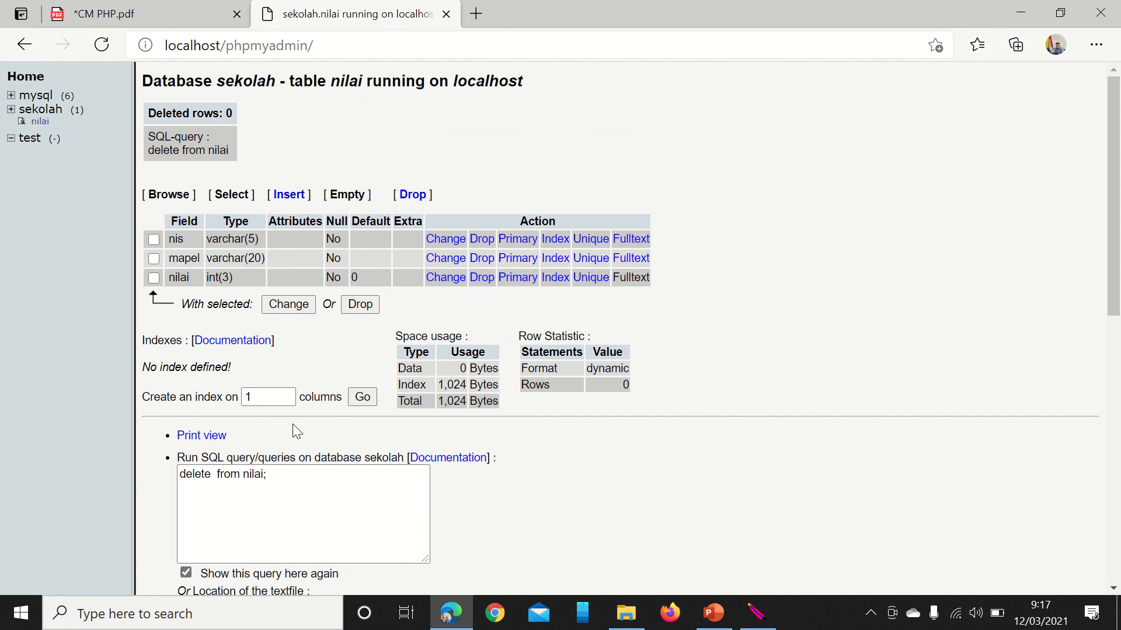
- Insert a record into nilai with an SQL insert statement giving the student's NIS number, "kimia" and 90, and browse the table
{"action": "triple_click", "coordinate": [198, 476]}
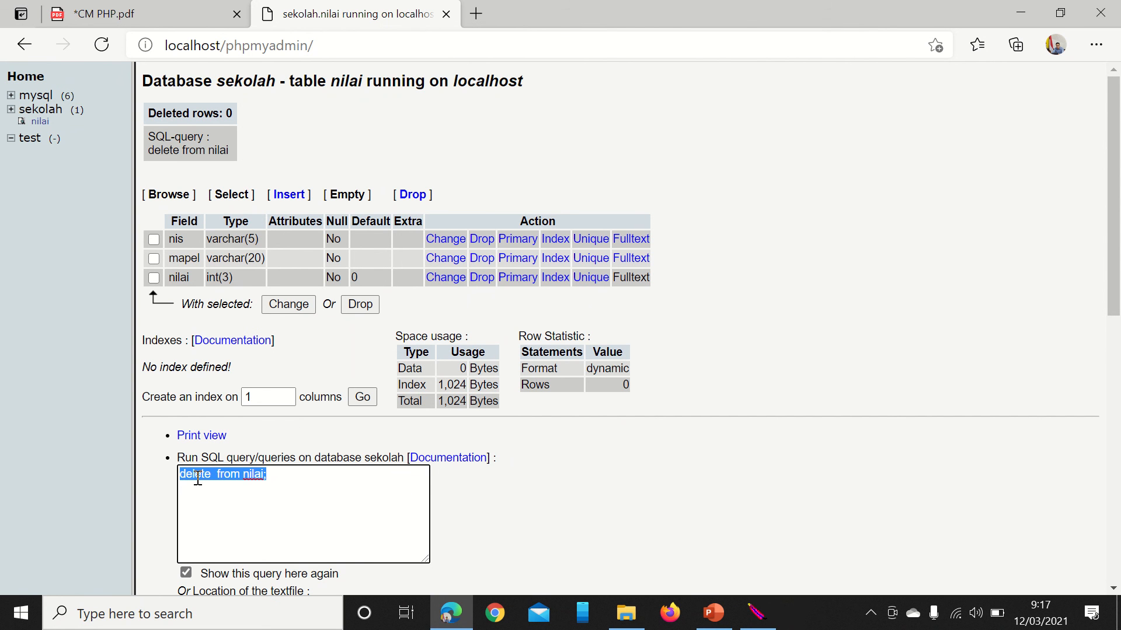
{"action": "key", "text": "BackSpace"}
{"action": "type", "text": "i"}
{"action": "type", "text": "s"}
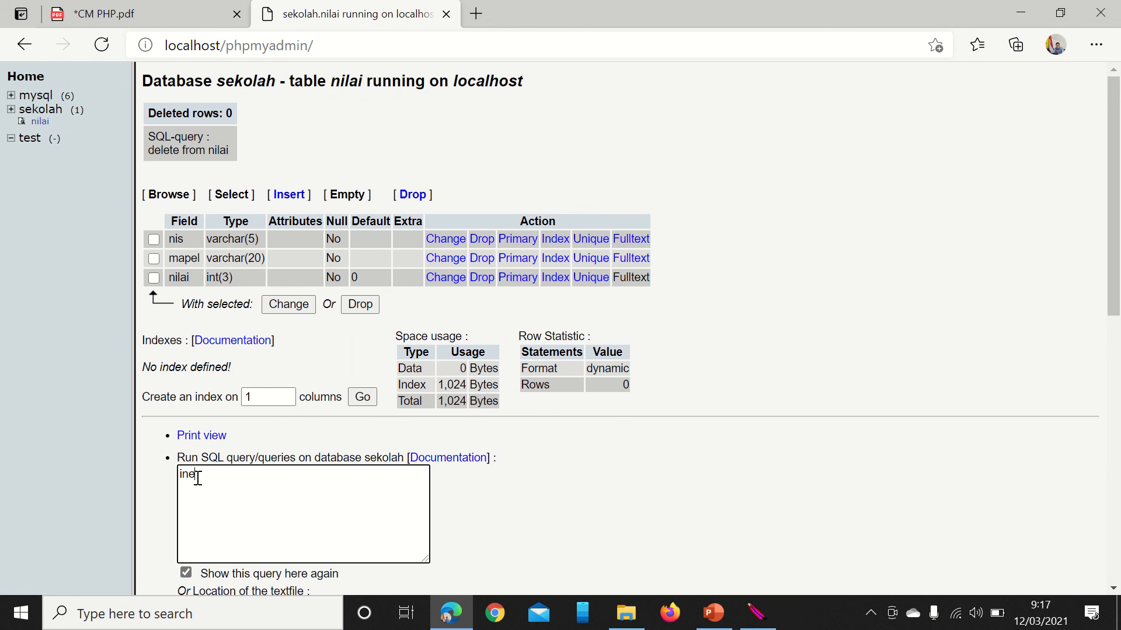
{"action": "key", "text": "BackSpace"}
{"action": "type", "text": "sert into"}
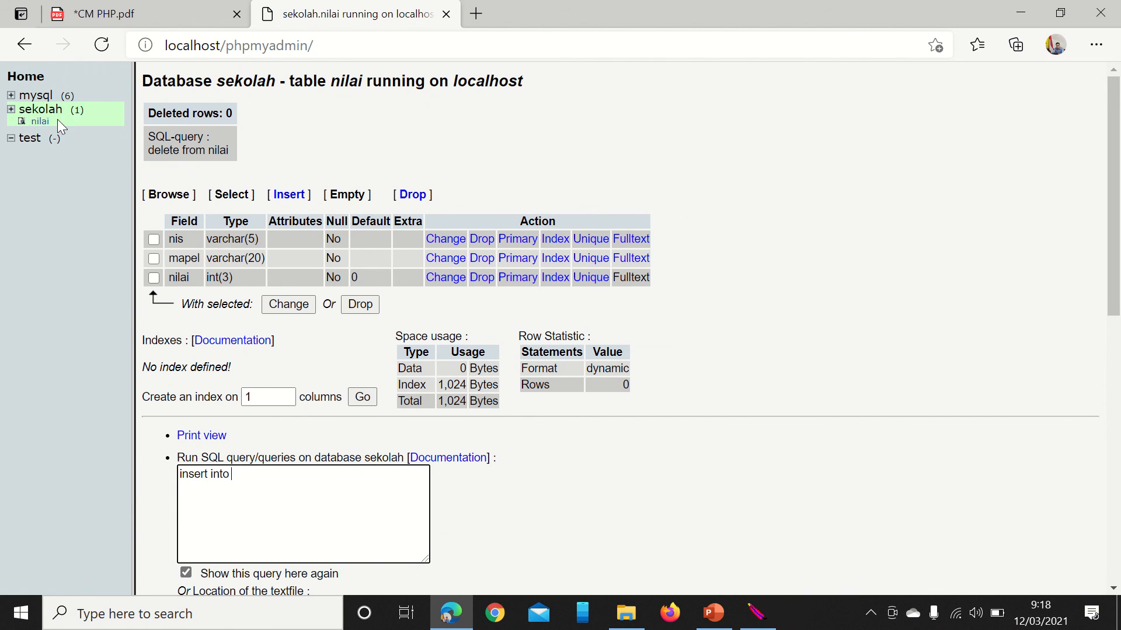
{"action": "type", "text": " nilai "}
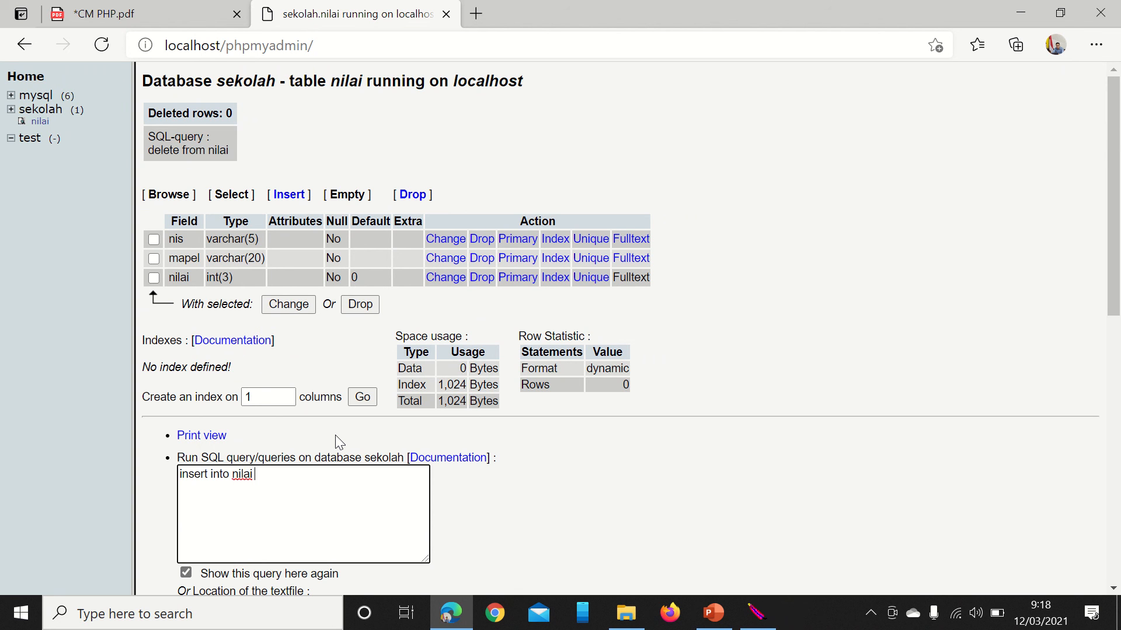
{"action": "type", "text": "values (\"31001\",\"ucok sinaga\","}
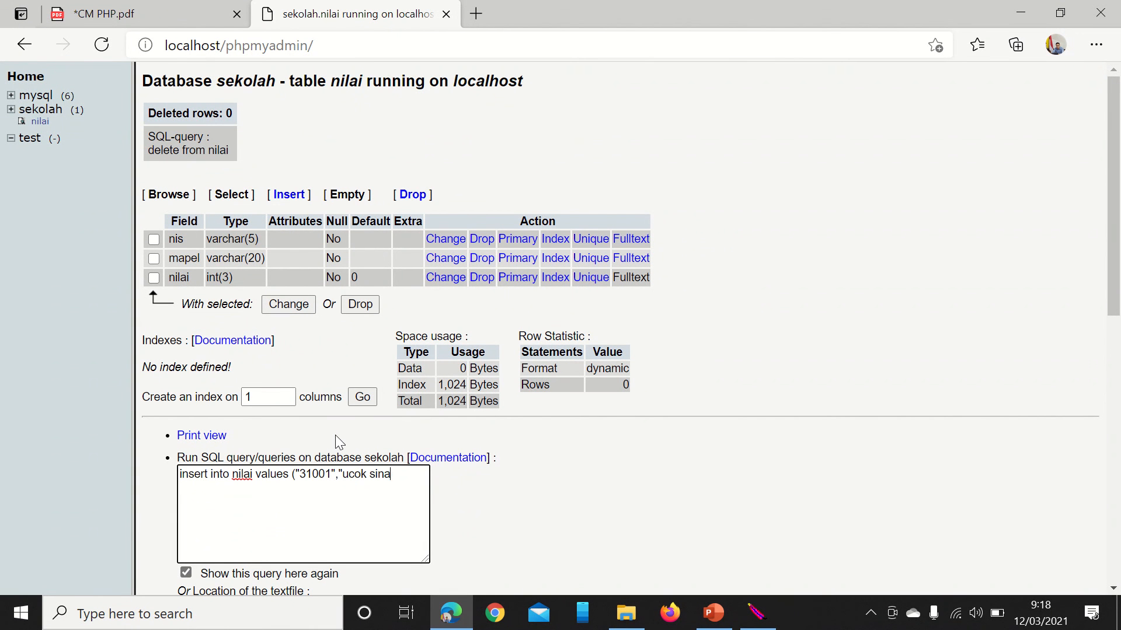
{"action": "key", "text": "BackSpace"}
{"action": "key", "text": "BackSpace"}
{"action": "key", "text": "BackSpace"}
{"action": "key", "text": "BackSpace"}
{"action": "key", "text": "BackSpace"}
{"action": "key", "text": "BackSpace"}
{"action": "key", "text": "BackSpace"}
{"action": "key", "text": "BackSpace"}
{"action": "key", "text": "BackSpace"}
{"action": "key", "text": "BackSpace"}
{"action": "key", "text": "BackSpace"}
{"action": "key", "text": "BackSpace"}
{"action": "key", "text": "BackSpace"}
{"action": "type", "text": "kimia\",90)"}
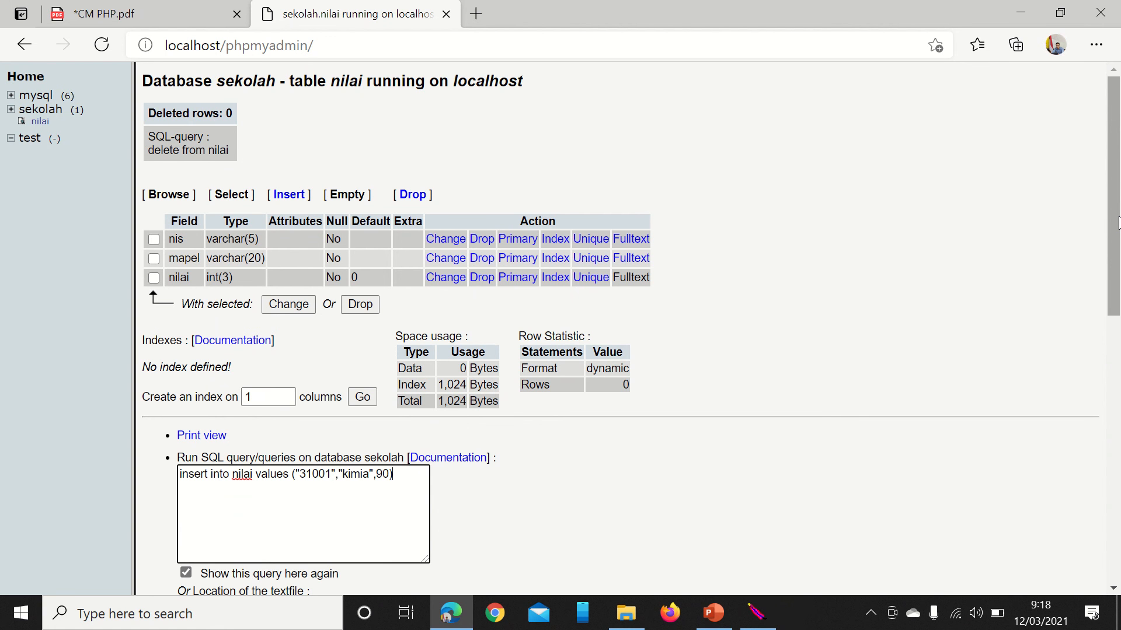
{"action": "left_click_drag", "start_coordinate": [1117, 223], "coordinate": [1117, 269]}
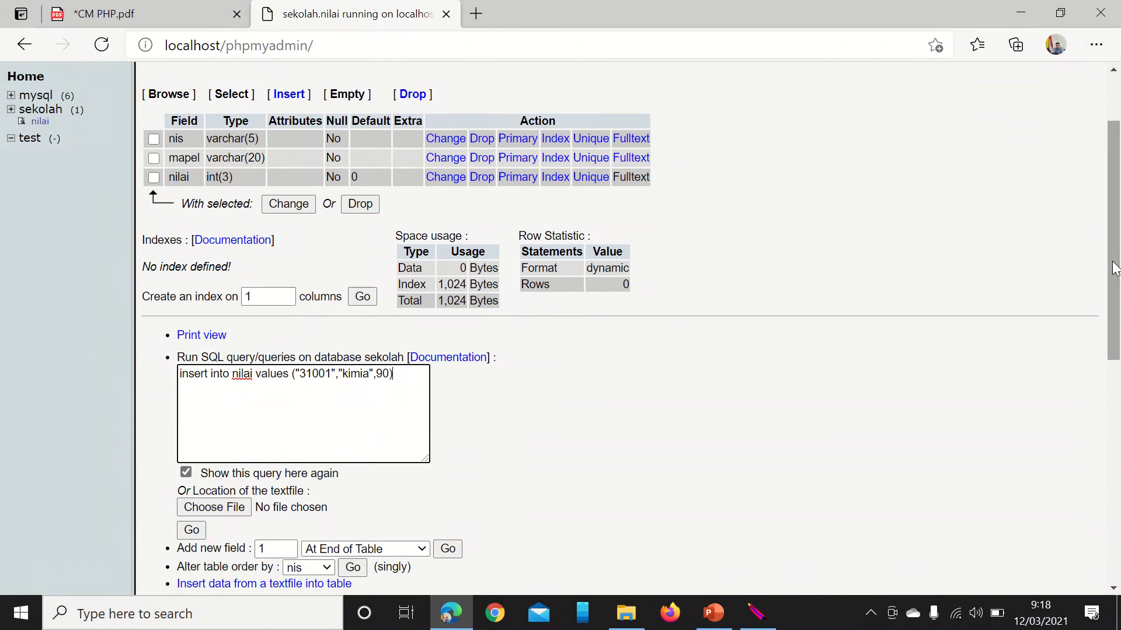
{"action": "left_click", "coordinate": [192, 531]}
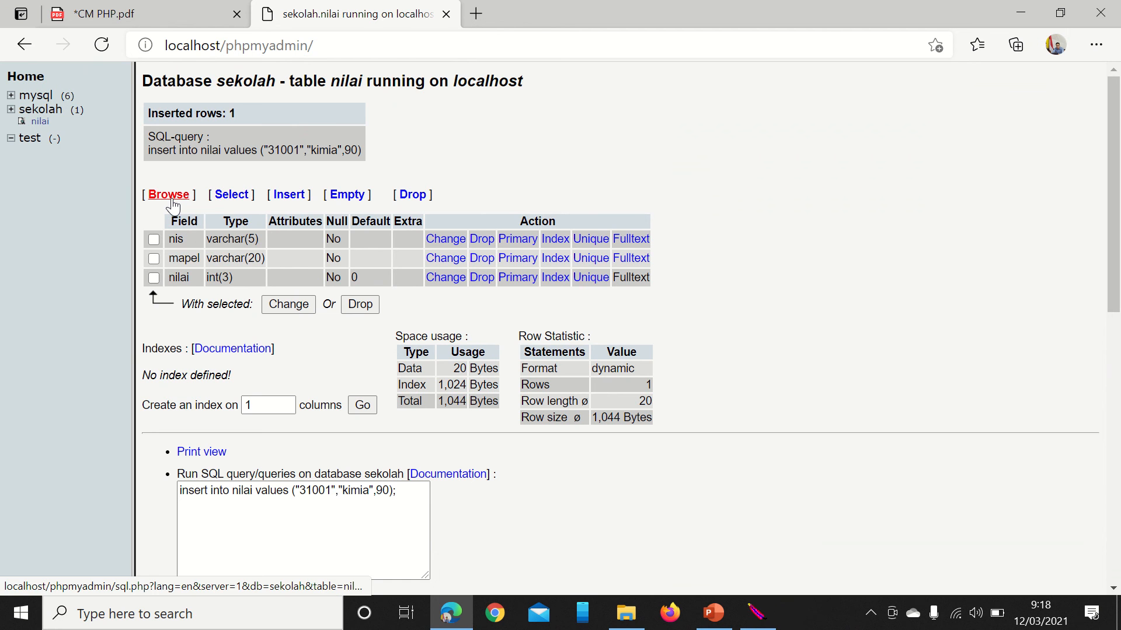
{"action": "left_click", "coordinate": [171, 200]}
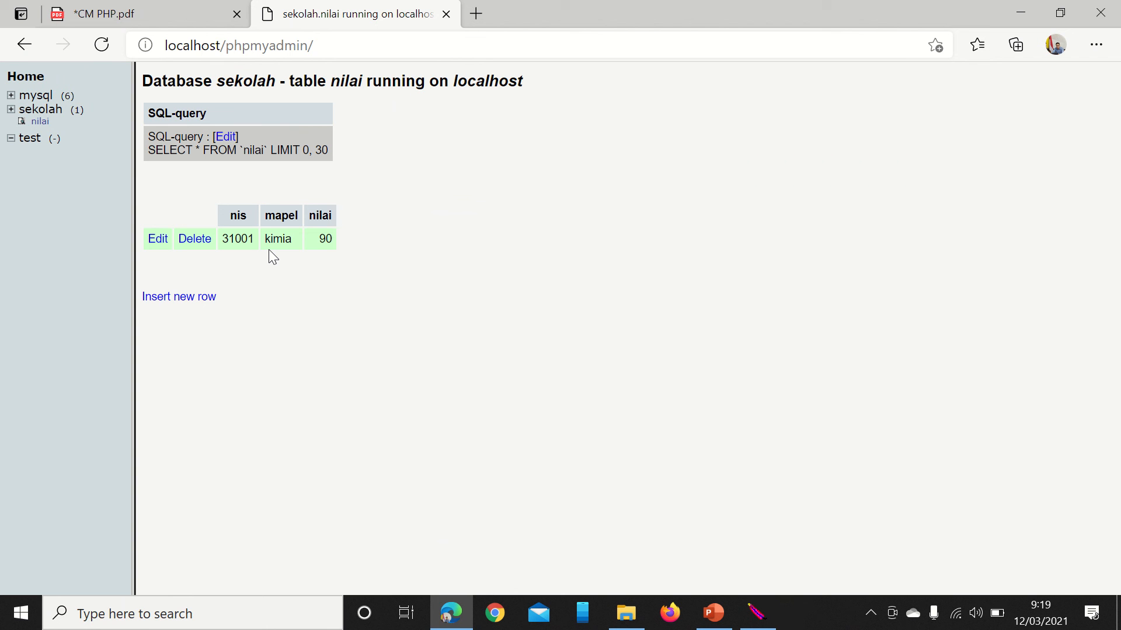
- Review the kimia record's edit form from the nilai table's record list and return to the table's structure page
{"action": "left_click", "coordinate": [41, 122]}
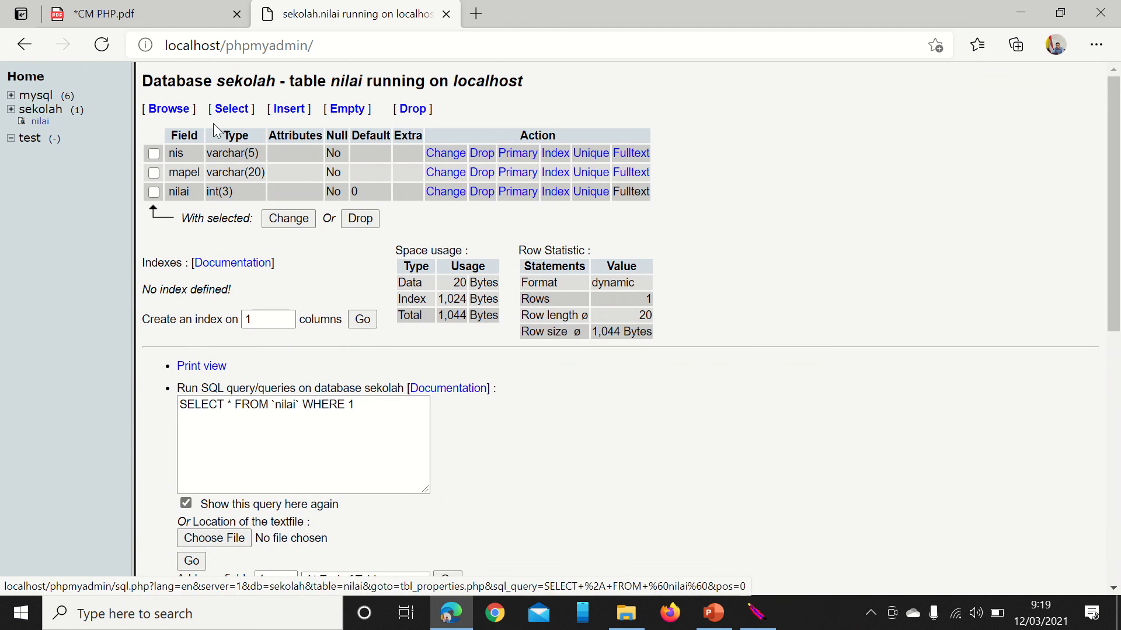
{"action": "left_click", "coordinate": [170, 109]}
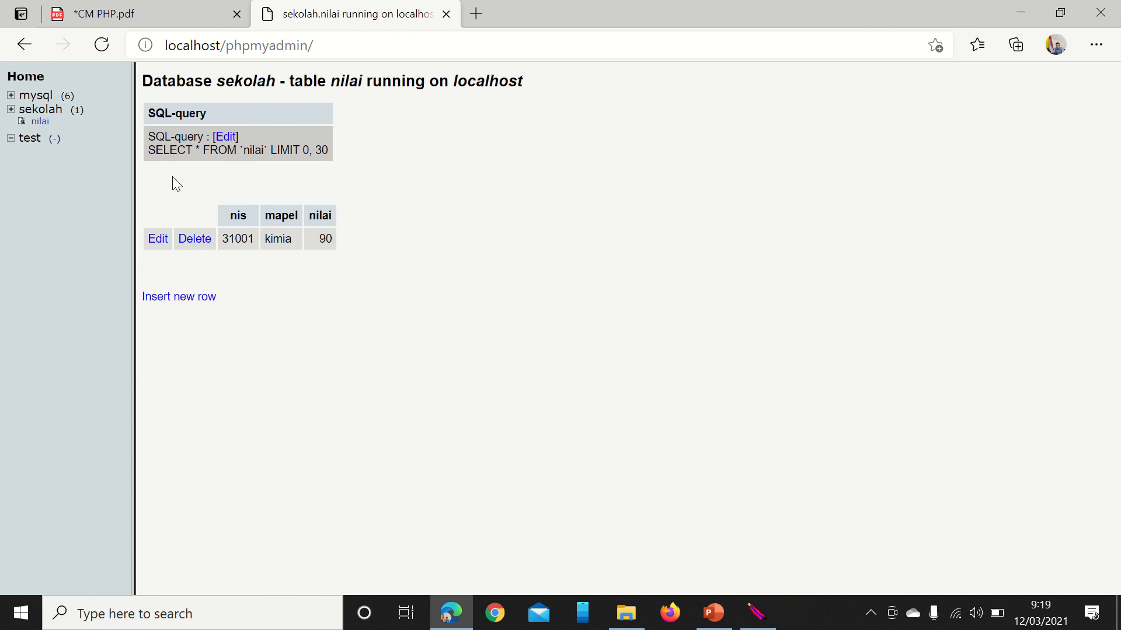
{"action": "left_click", "coordinate": [158, 239]}
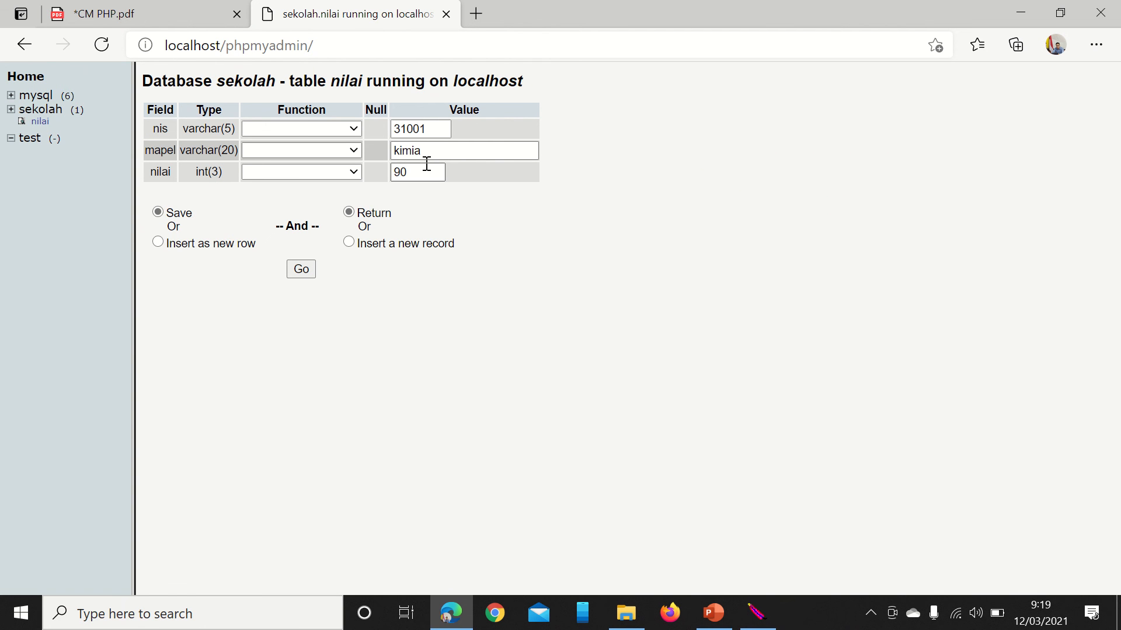
{"action": "left_click", "coordinate": [38, 124]}
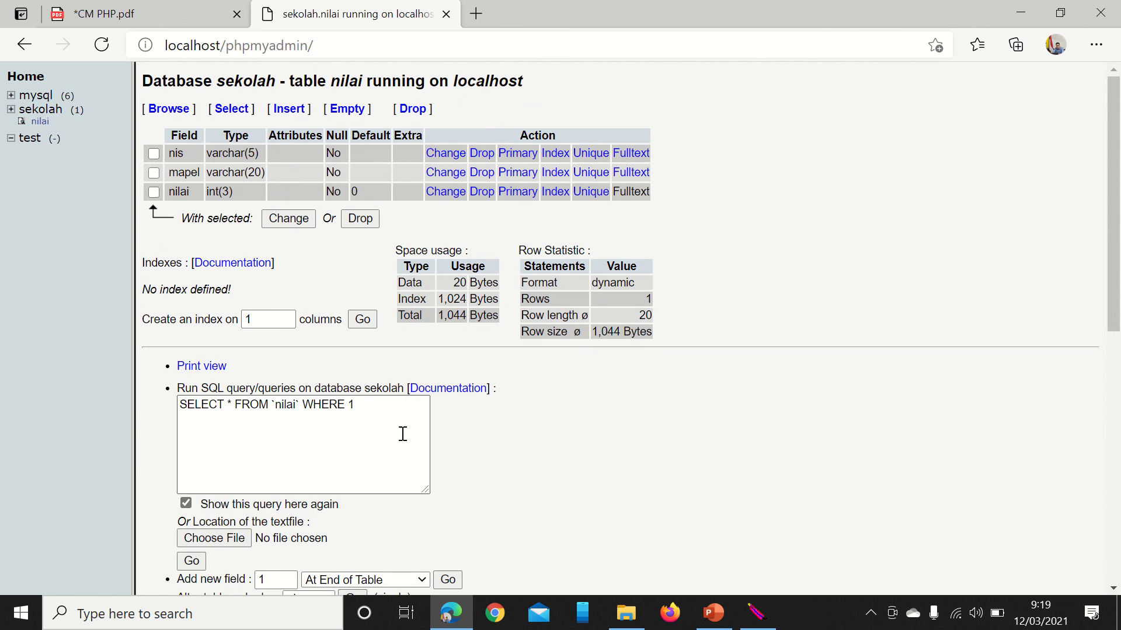
- Replace the nilai table's default query with the incomplete statement update nilai set nilai where
{"action": "left_click", "coordinate": [390, 411]}
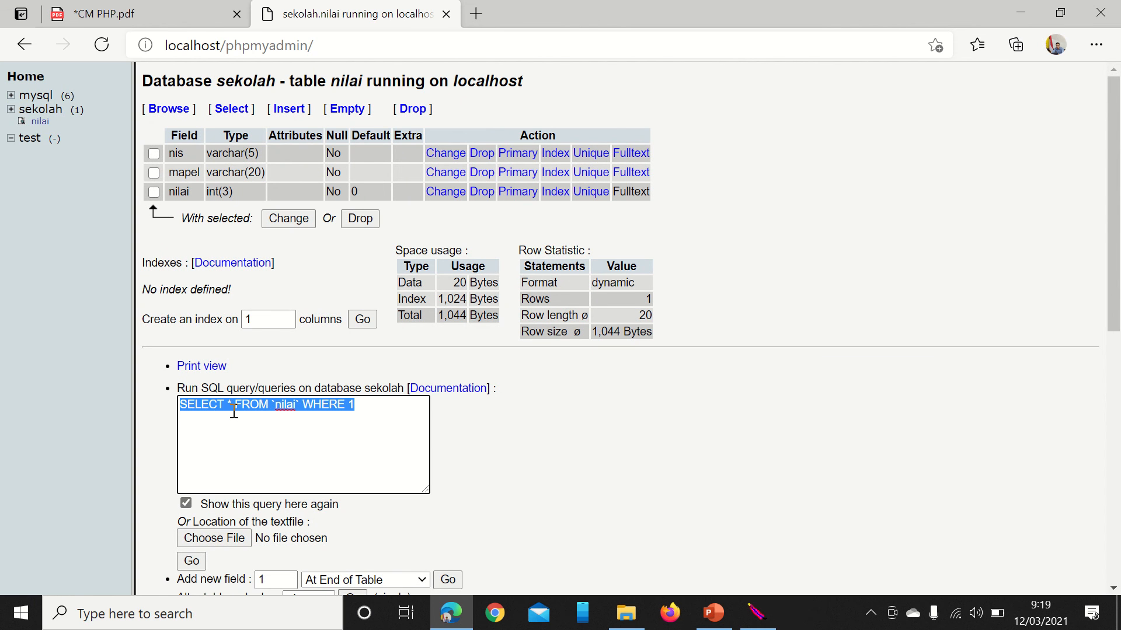
{"action": "type", "text": "upad"}
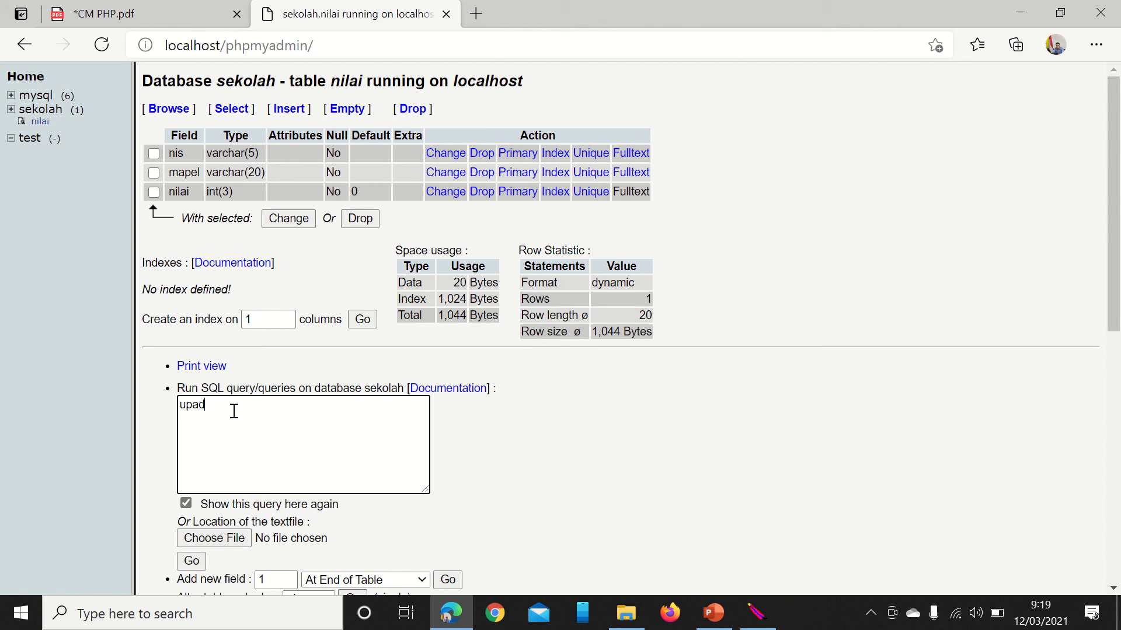
{"action": "key", "text": "BackSpace"}
{"action": "key", "text": "BackSpace"}
{"action": "type", "text": "date nilai set"}
{"action": "left_click_drag", "start_coordinate": [301, 404], "coordinate": [178, 416]}
{"action": "left_click", "coordinate": [286, 404]}
{"action": "type", "text": "nilai where"}
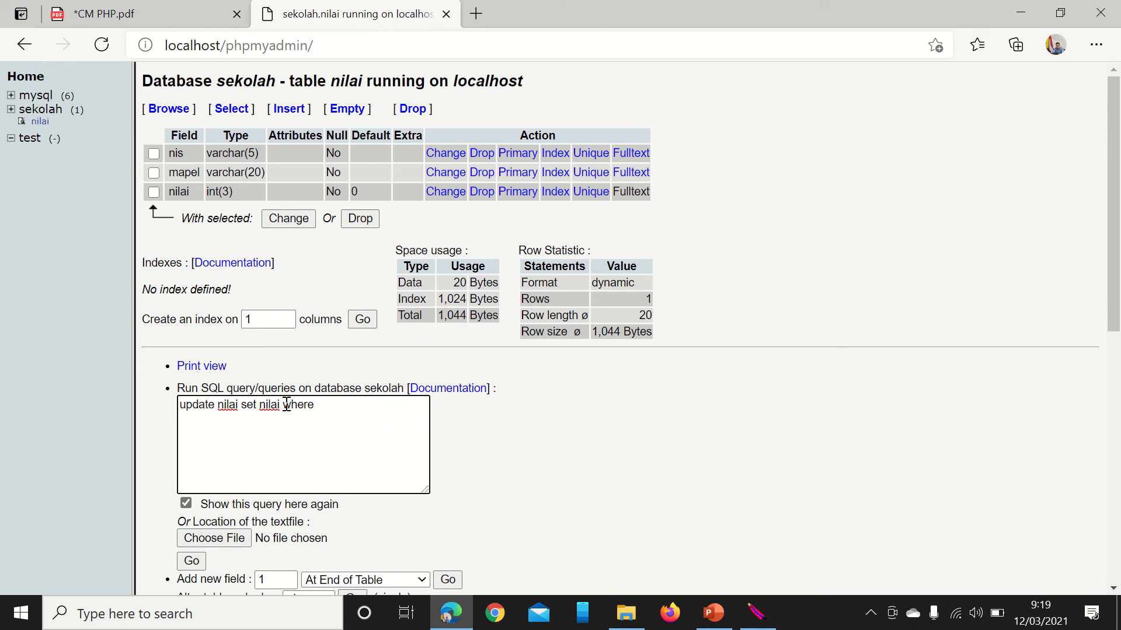
- Remove the table name after update, complete the condition with mapel="kimia" and try to run the statement
{"action": "left_click", "coordinate": [238, 407]}
{"action": "key", "text": "BackSpace"}
{"action": "key", "text": "BackSpace"}
{"action": "key", "text": "BackSpace"}
{"action": "key", "text": "BackSpace"}
{"action": "key", "text": "BackSpace"}
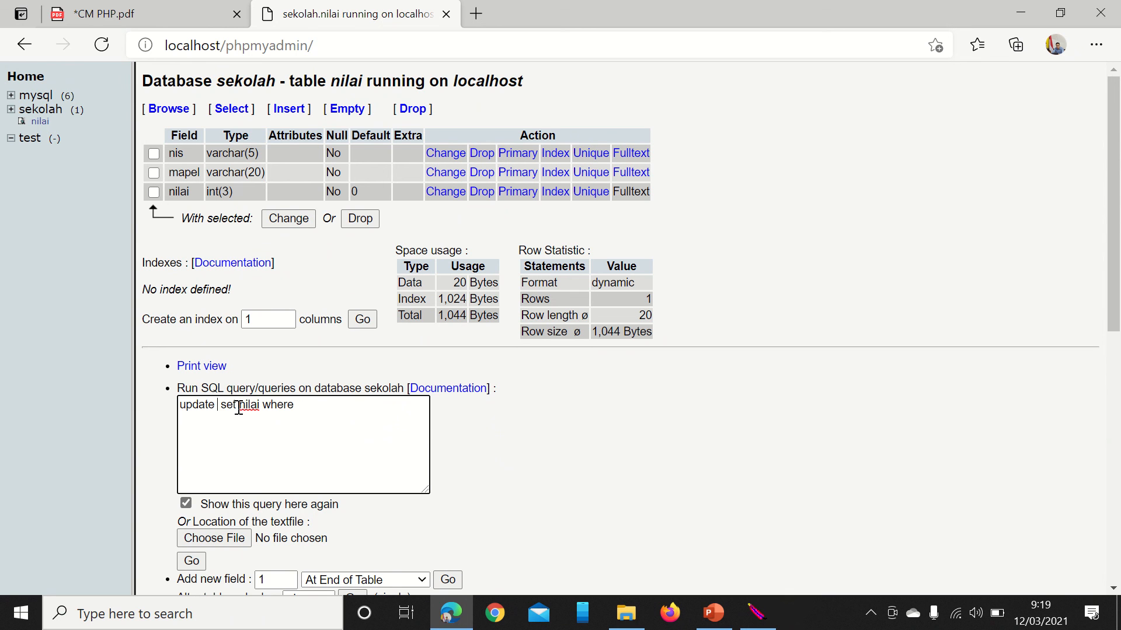
{"action": "left_click", "coordinate": [305, 404]}
{"action": "type", "text": "mapel =\"kimia\""}
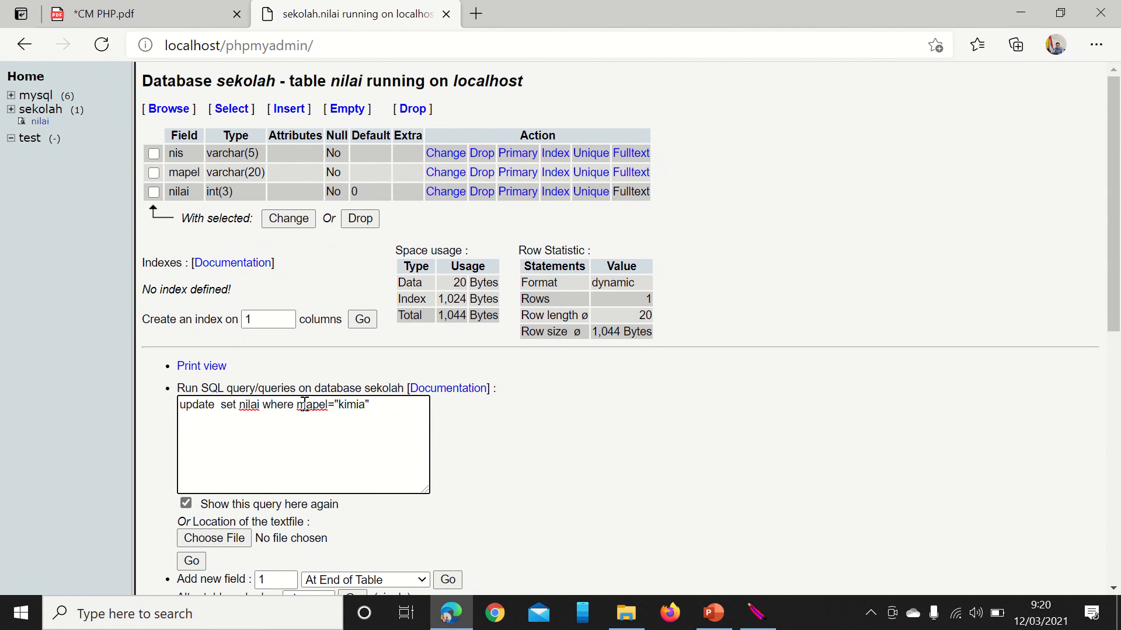
{"action": "left_click", "coordinate": [200, 565]}
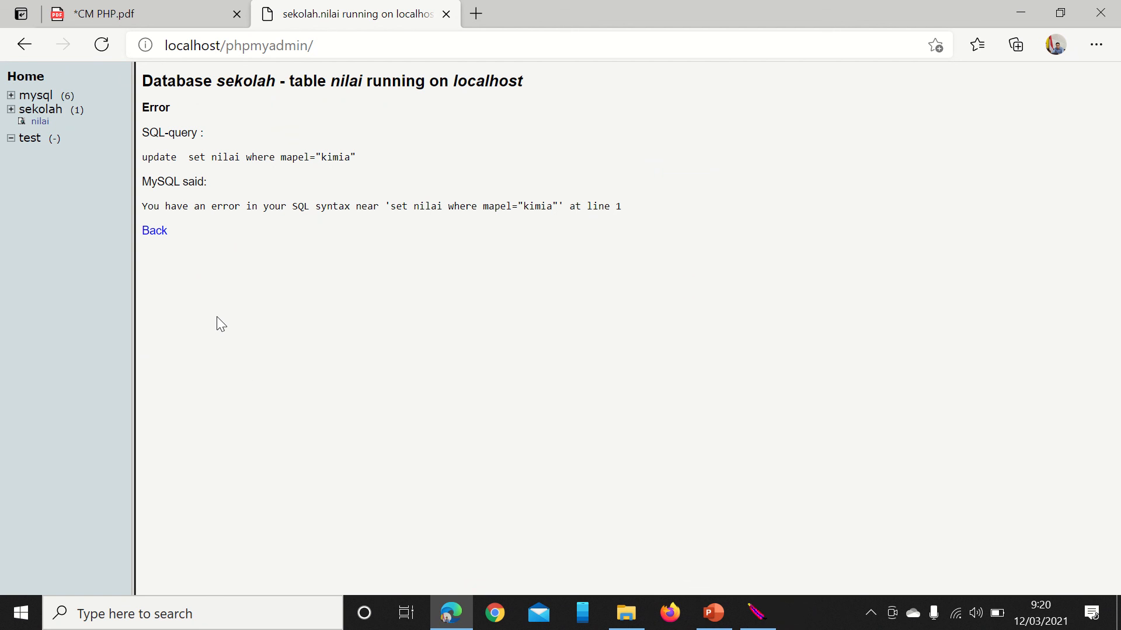
{"action": "mouse_move", "coordinate": [523, 5]}
{"action": "mouse_move", "coordinate": [408, 2]}
{"action": "left_click", "coordinate": [444, 51]}
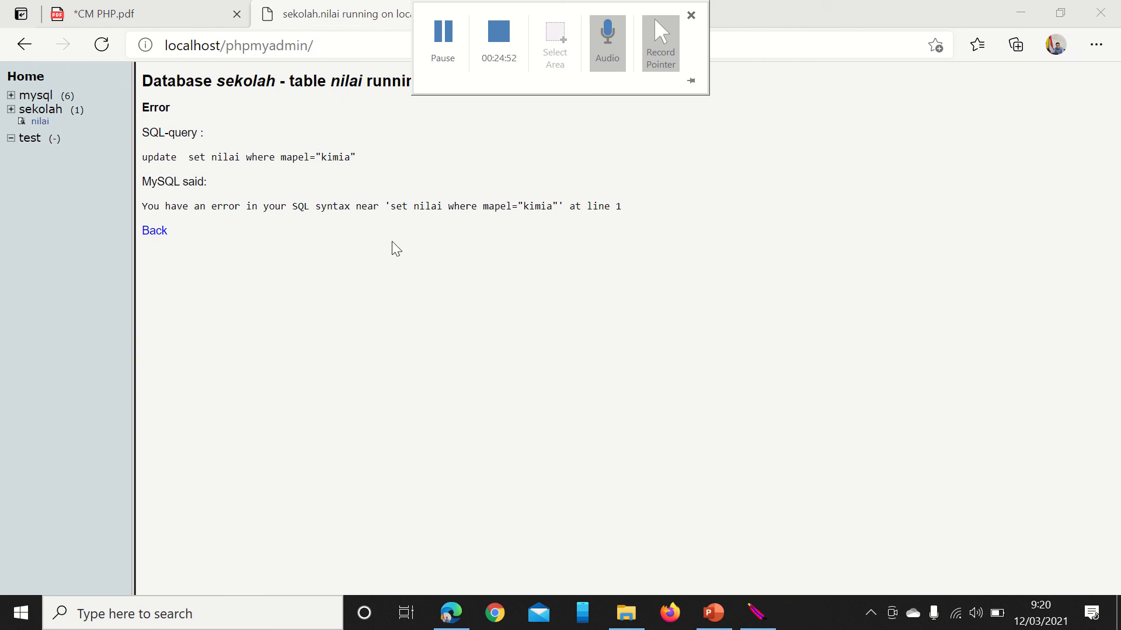
{"action": "left_click", "coordinate": [390, 314]}
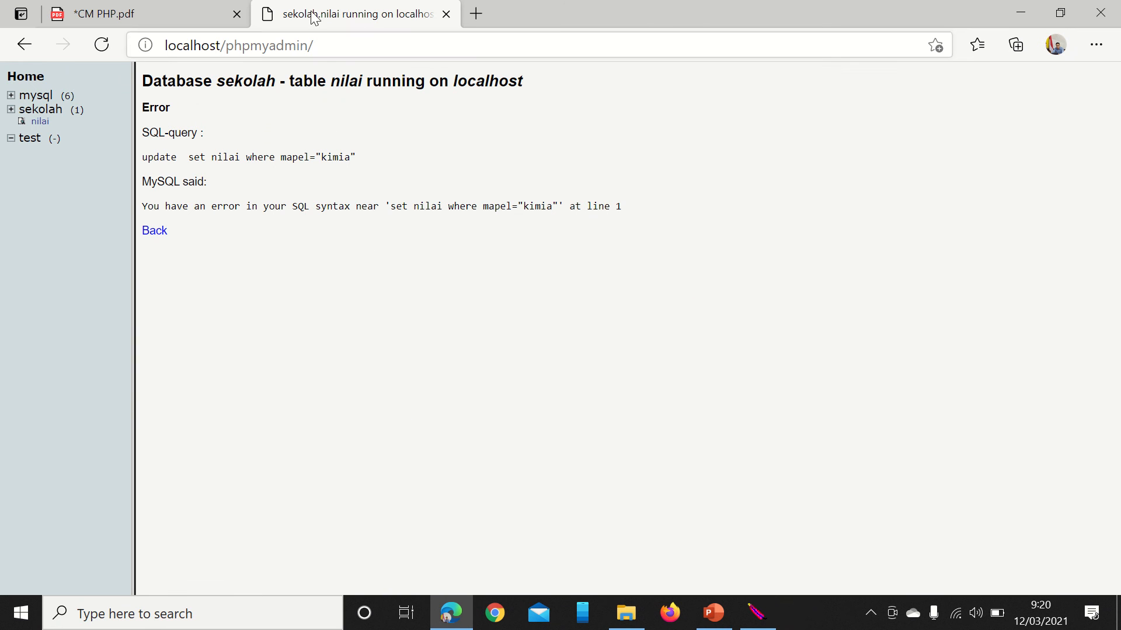
{"action": "left_click", "coordinate": [443, 41]}
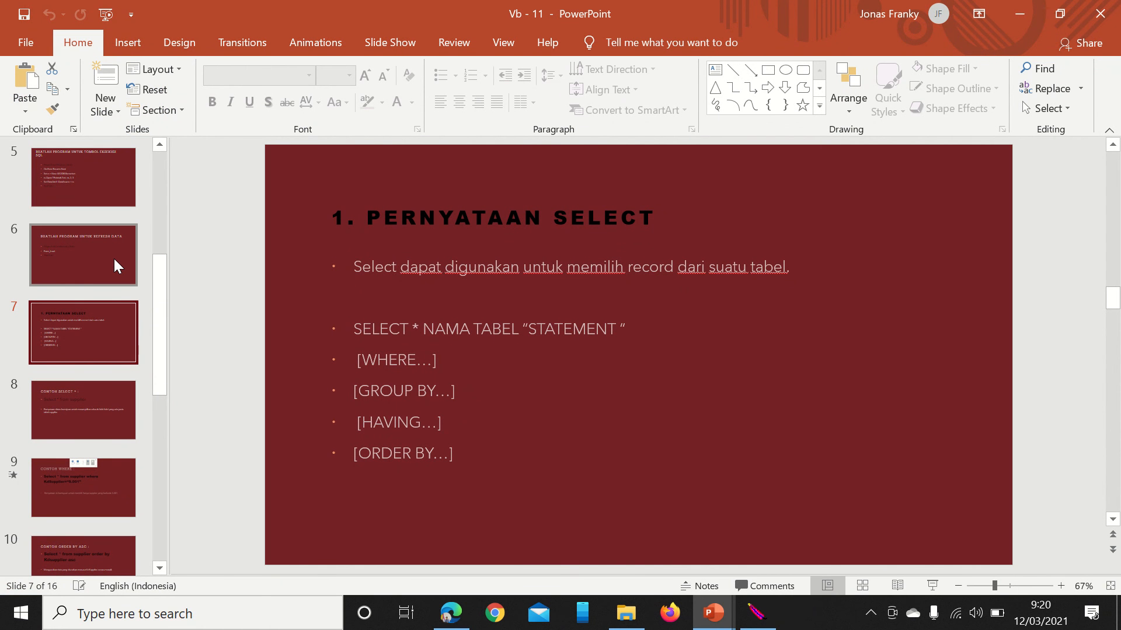
- Look through the Vb - 11 PowerPoint slides for the syntax of the UPDATE statement and its stok table example
{"action": "left_click", "coordinate": [113, 204]}
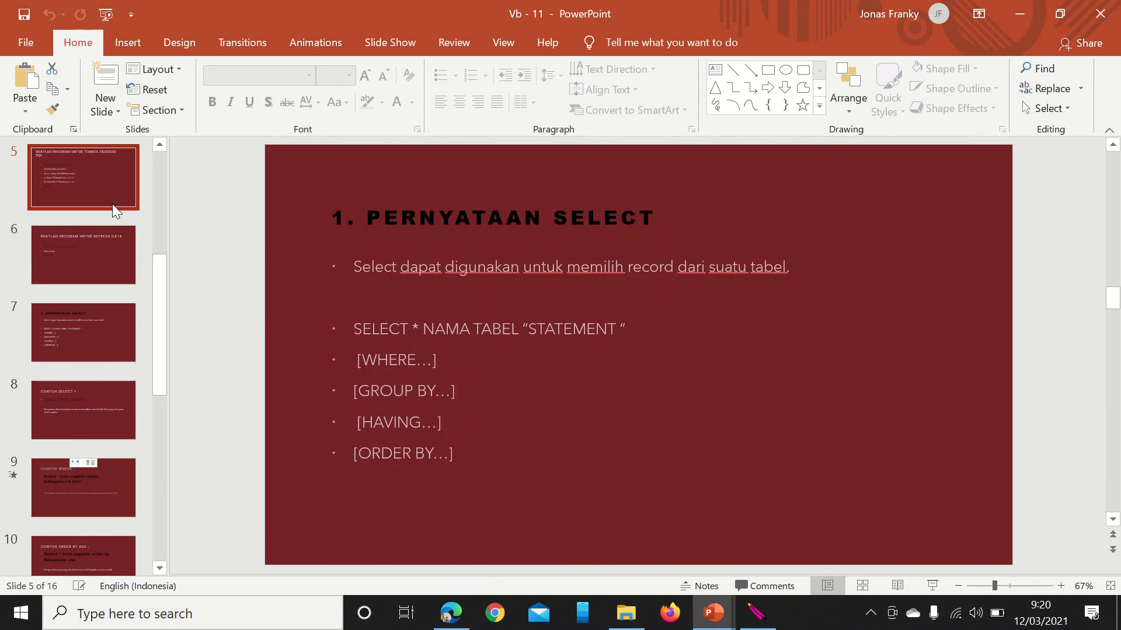
{"action": "left_click_drag", "start_coordinate": [155, 276], "coordinate": [156, 222]}
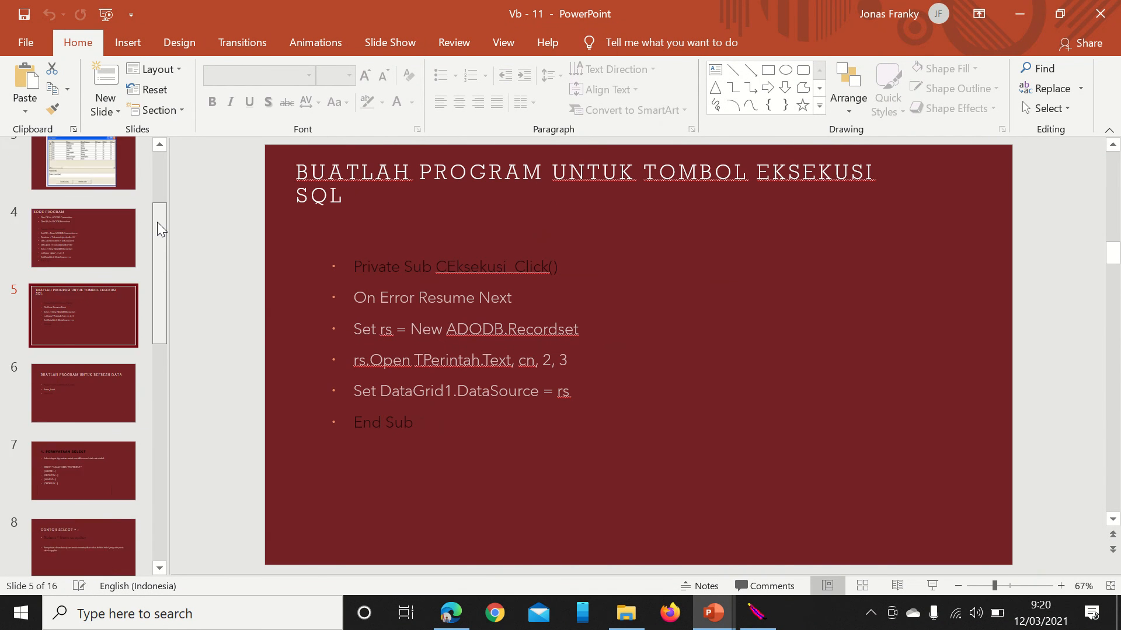
{"action": "left_click", "coordinate": [105, 217]}
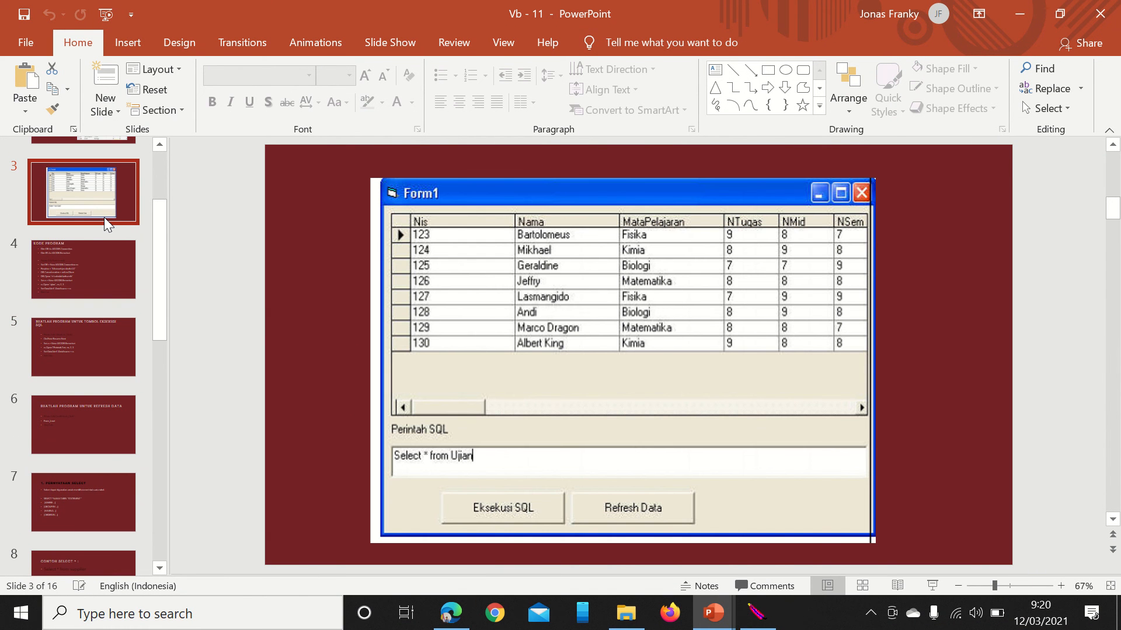
{"action": "left_click", "coordinate": [83, 274]}
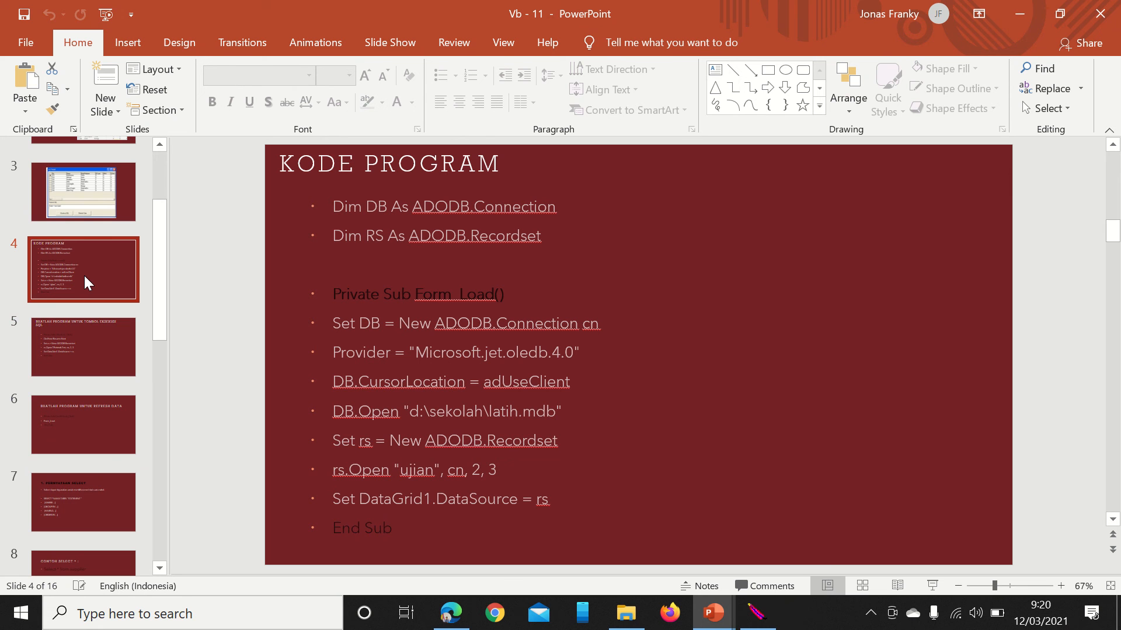
{"action": "left_click_drag", "start_coordinate": [154, 277], "coordinate": [145, 440]}
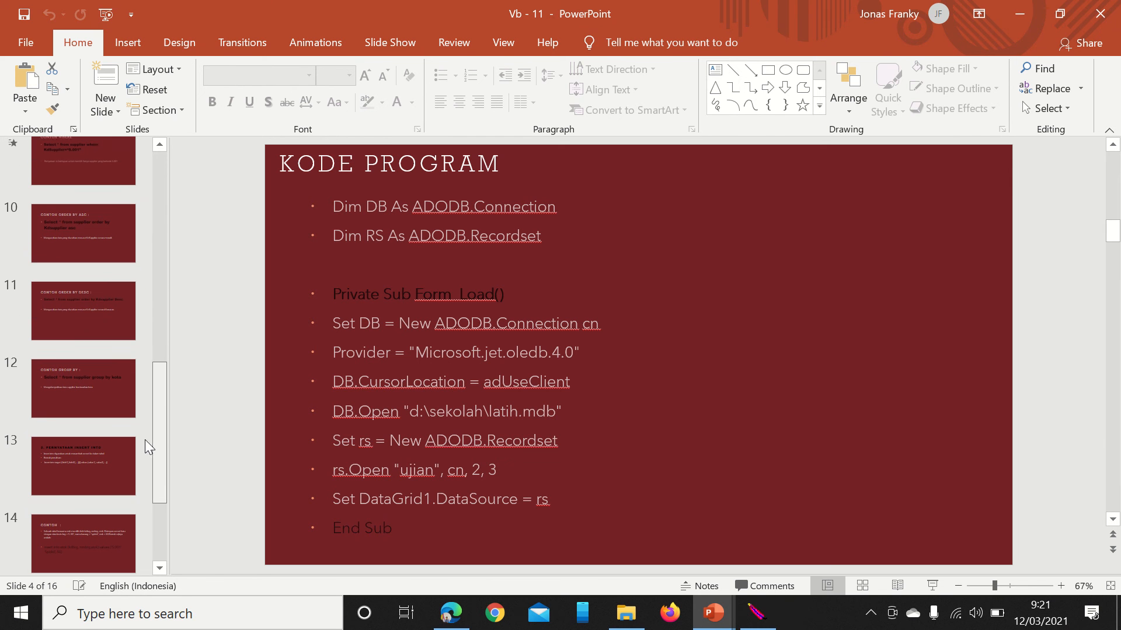
{"action": "left_click", "coordinate": [113, 455]}
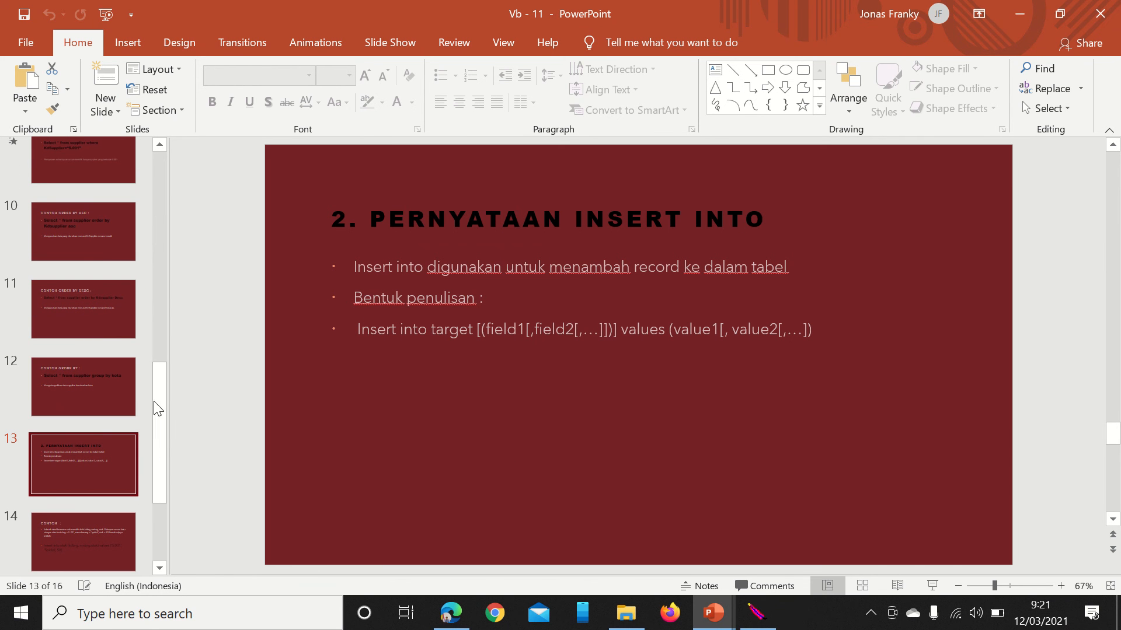
{"action": "left_click_drag", "start_coordinate": [157, 407], "coordinate": [152, 483]}
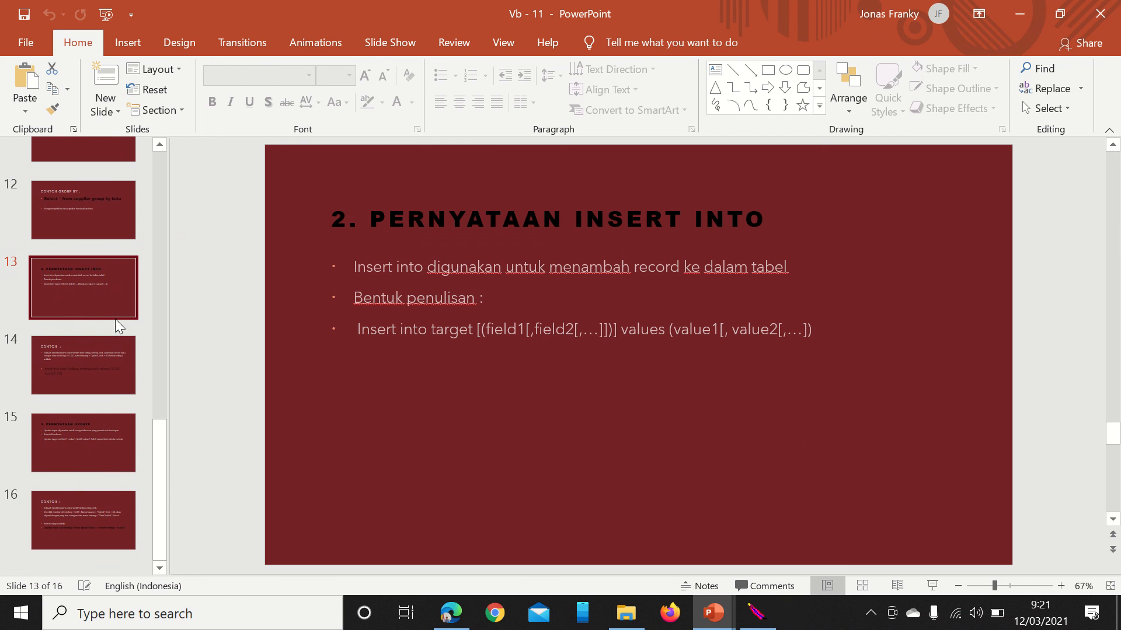
{"action": "left_click", "coordinate": [73, 499]}
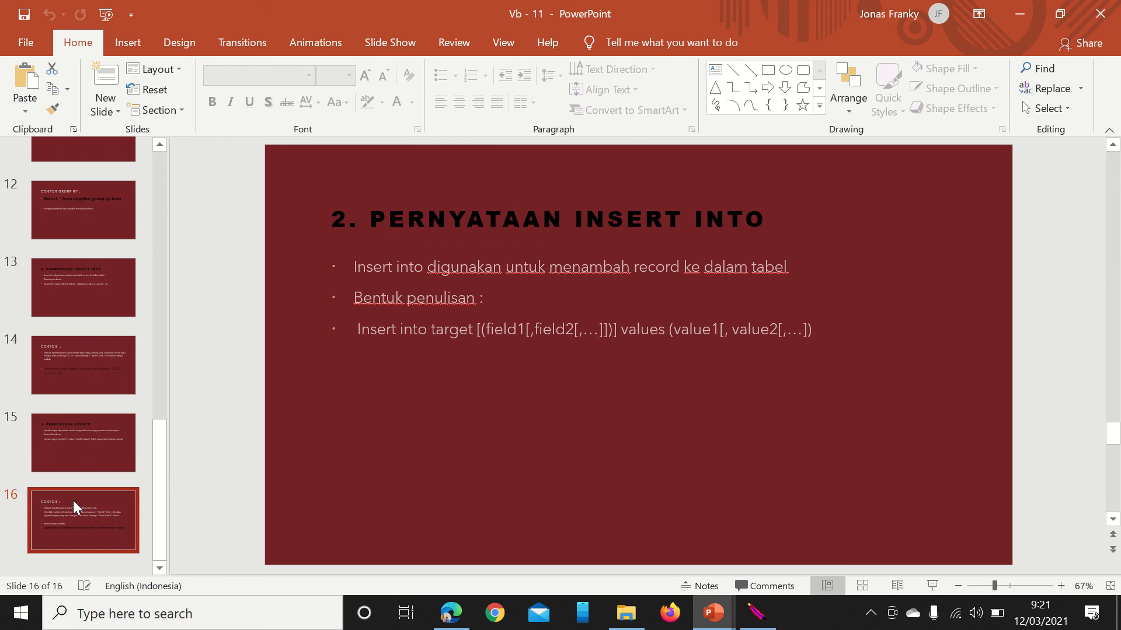
{"action": "left_click", "coordinate": [99, 440]}
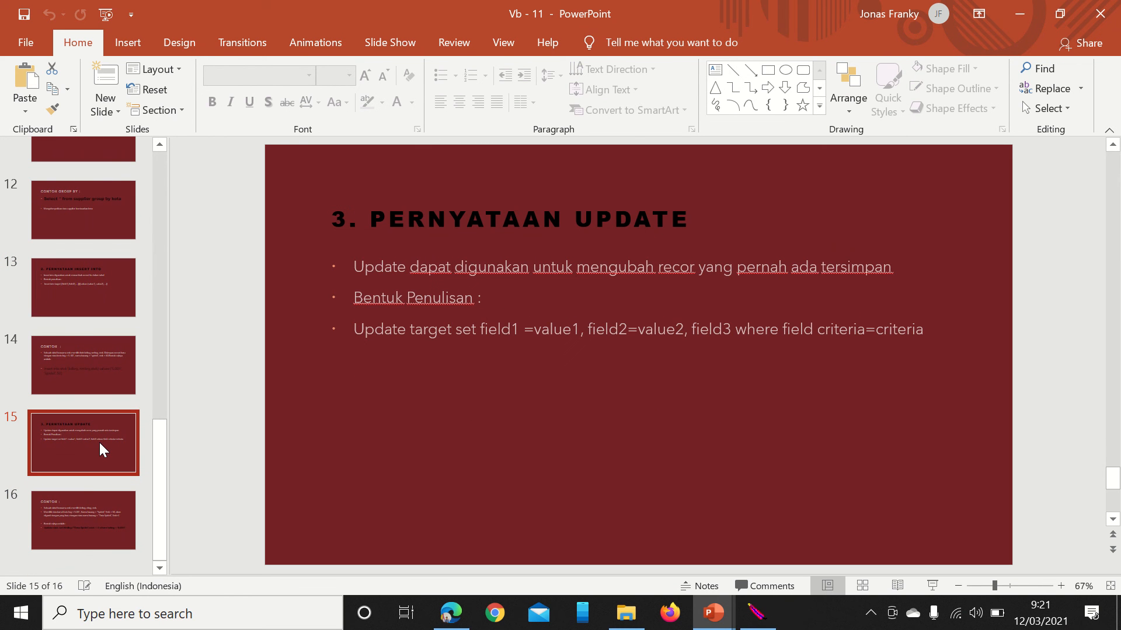
{"action": "left_click", "coordinate": [84, 499]}
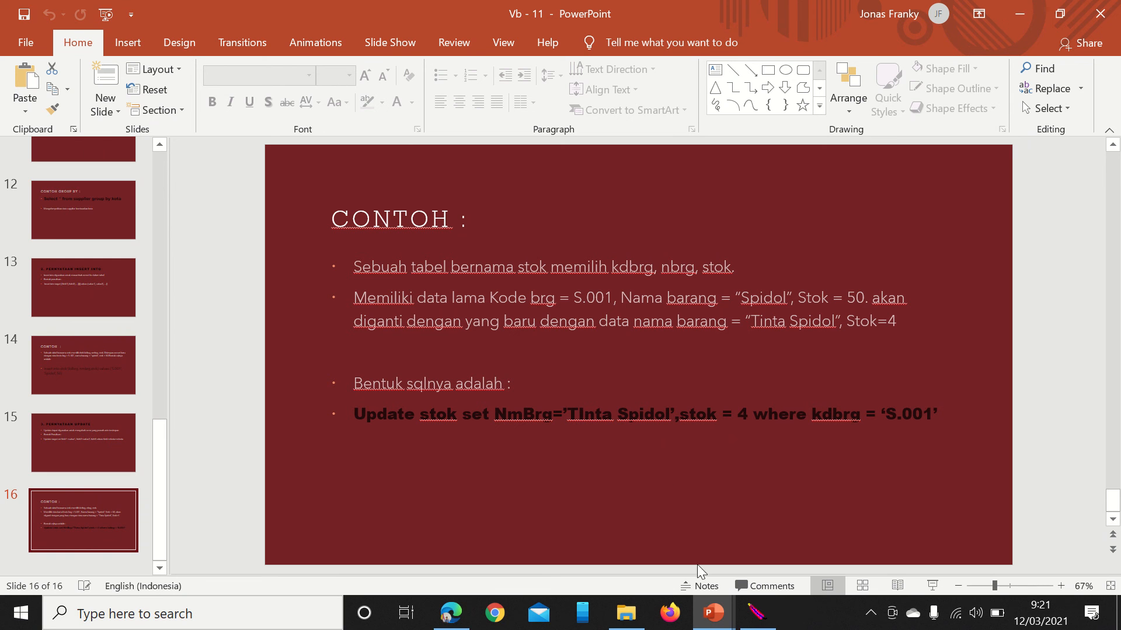
- Switch back to phpMyAdmin in the browser, return to the query and rewrite it as update nilai set mapel="kimia"
{"action": "mouse_move", "coordinate": [712, 611]}
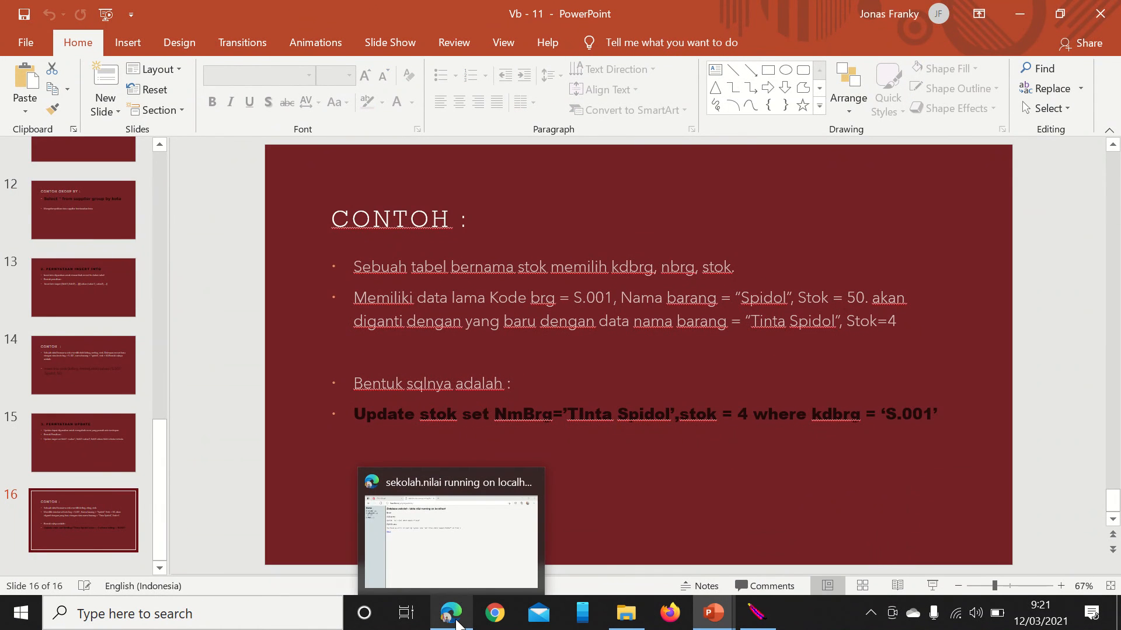
{"action": "left_click", "coordinate": [445, 616]}
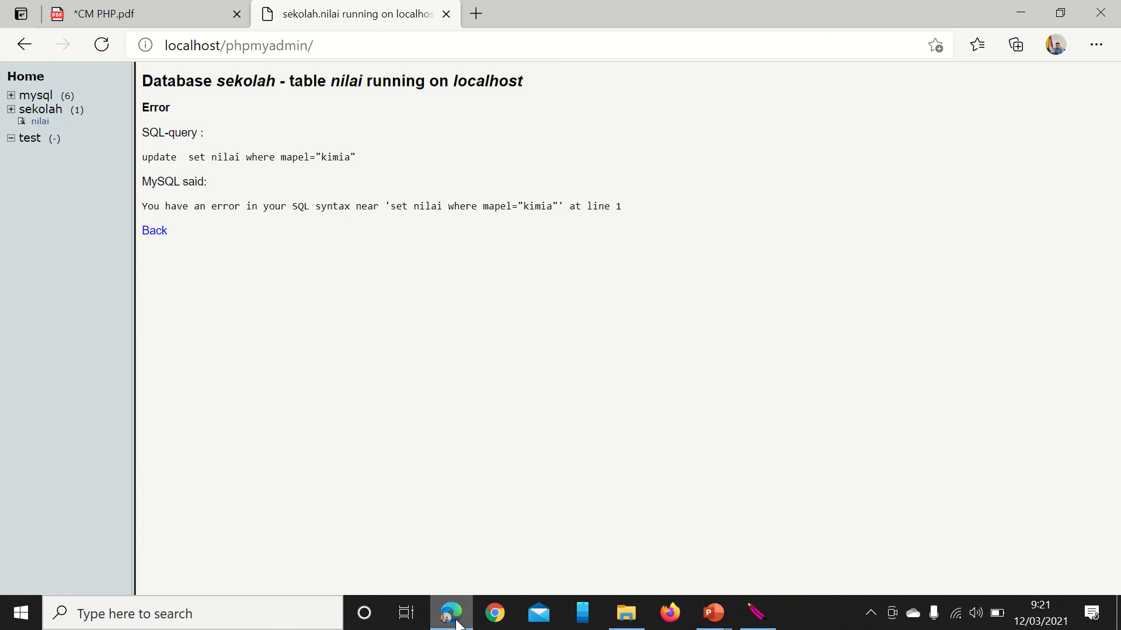
{"action": "left_click", "coordinate": [155, 231]}
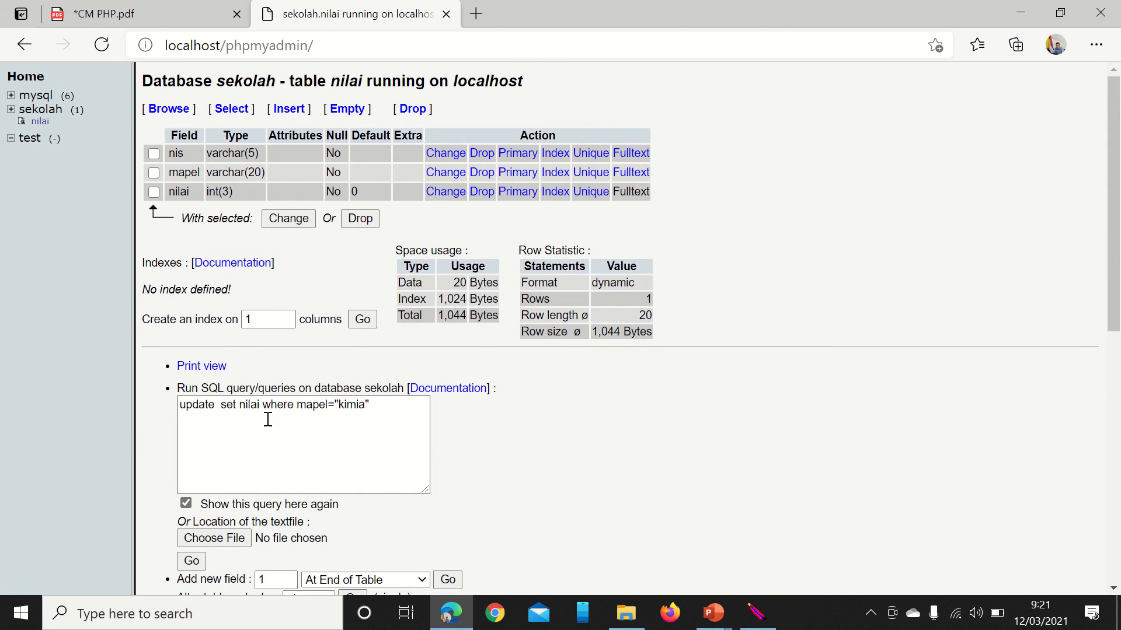
{"action": "left_click", "coordinate": [217, 411]}
{"action": "left_click", "coordinate": [218, 410]}
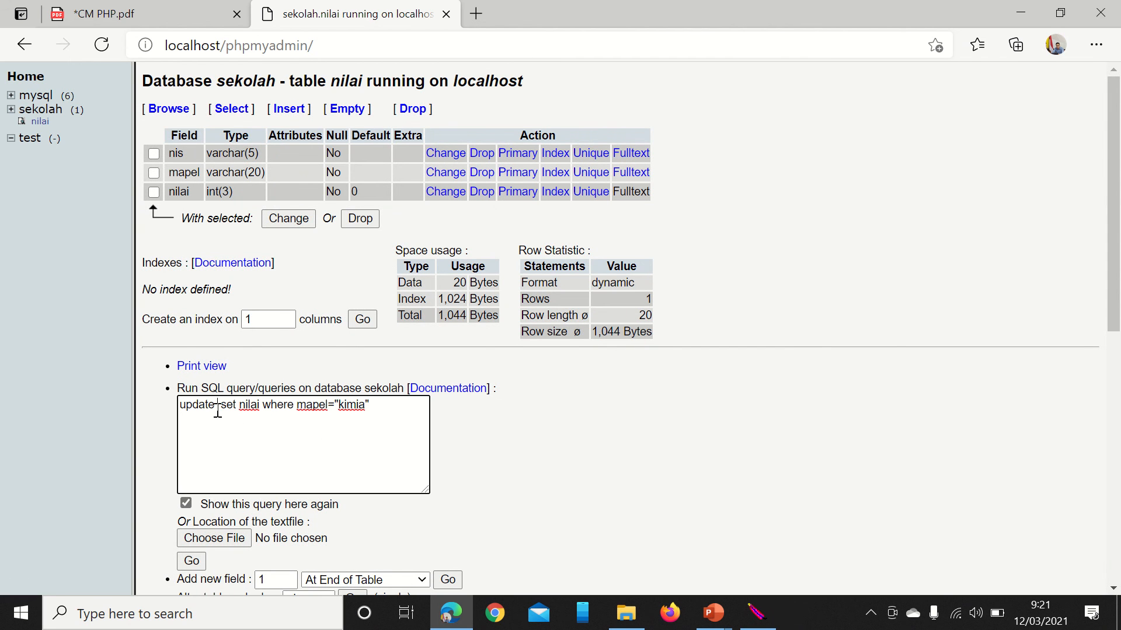
{"action": "type", "text": "nilqi"}
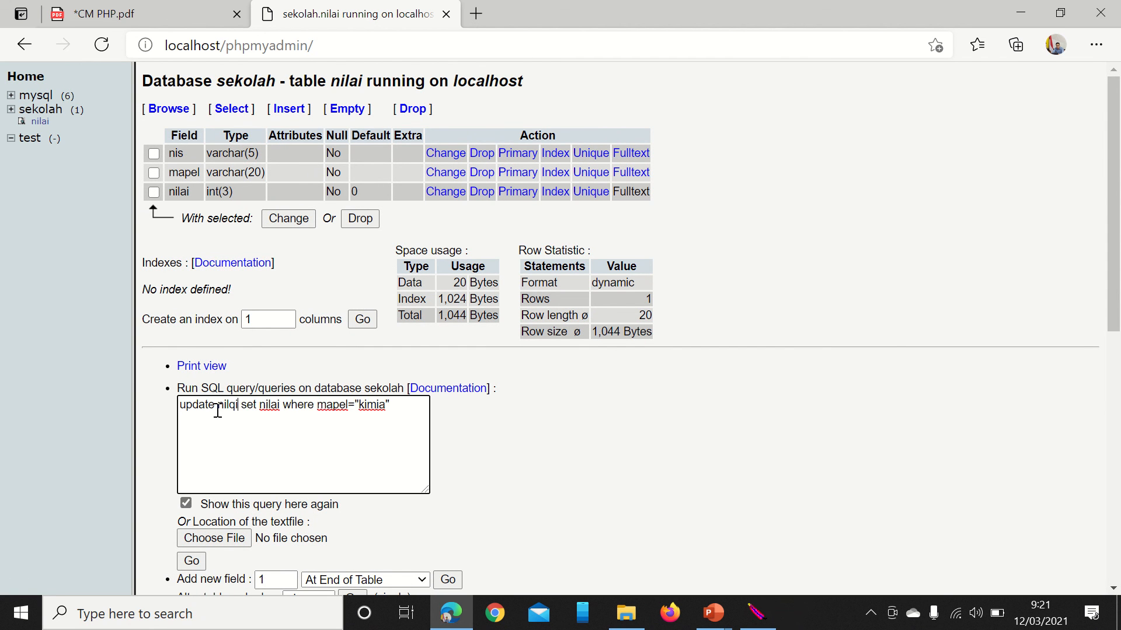
{"action": "key", "text": "BackSpace"}
{"action": "type", "text": "ai"}
{"action": "left_click", "coordinate": [316, 405]}
{"action": "key", "text": "BackSpace"}
{"action": "key", "text": "BackSpace"}
{"action": "key", "text": "BackSpace"}
{"action": "key", "text": "BackSpace"}
{"action": "key", "text": "BackSpace"}
{"action": "key", "text": "BackSpace"}
{"action": "key", "text": "BackSpace"}
{"action": "key", "text": "BackSpace"}
{"action": "key", "text": "BackSpace"}
{"action": "key", "text": "BackSpace"}
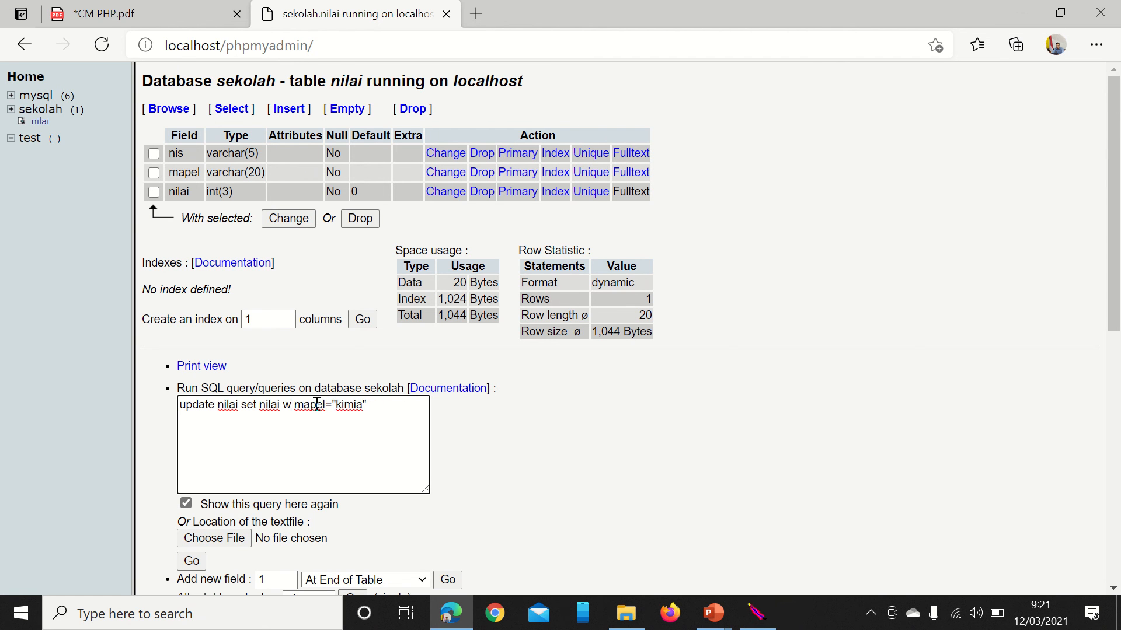
{"action": "key", "text": "BackSpace"}
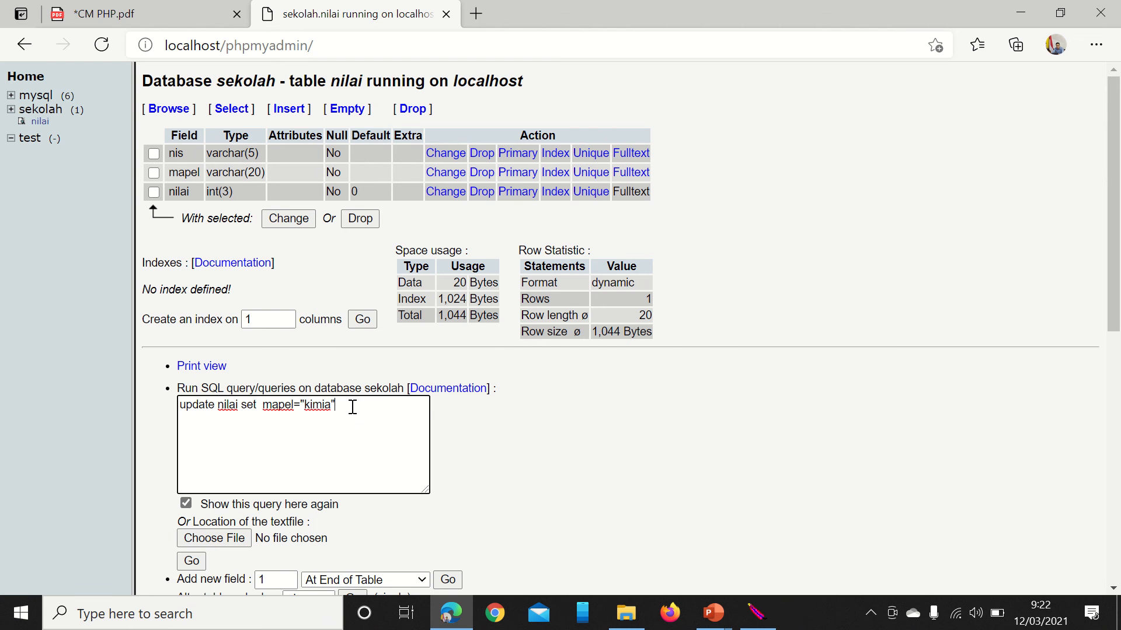
- Append the condition where mapel="fisika"; to the update statement, run it and browse the nilai table
{"action": "type", "text": "wher"}
{"action": "key", "text": "BackSpace"}
{"action": "type", "text": "re "}
{"action": "type", "text": "nia"}
{"action": "type", "text": "mapel"}
{"action": "type", "text": "="}
{"action": "type", "text": "\"fisika"}
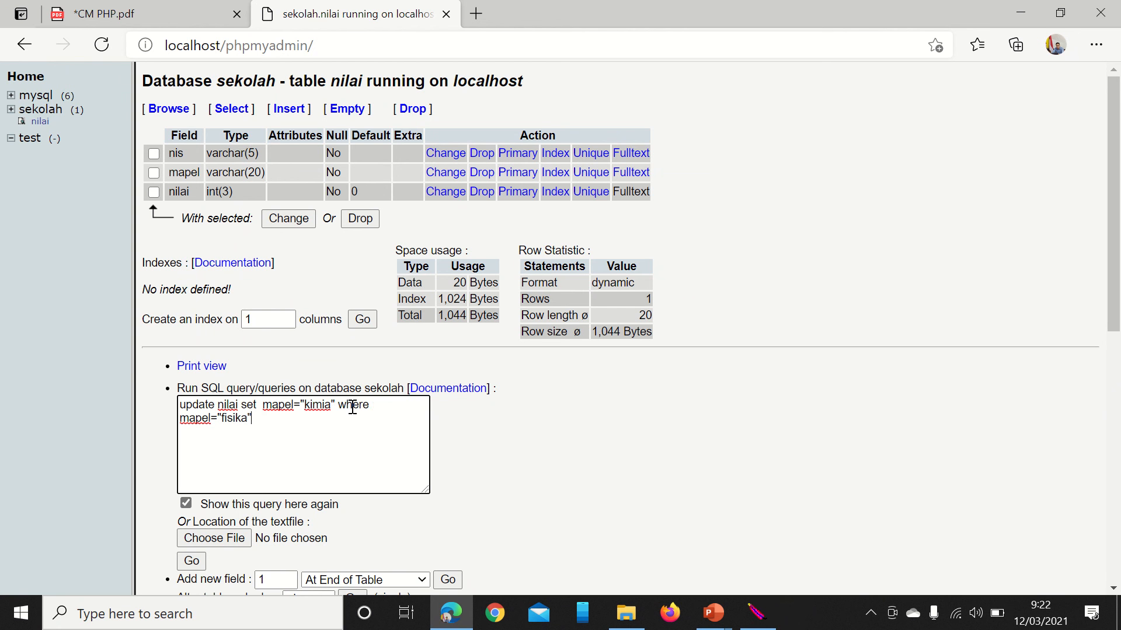
{"action": "type", "text": "\";"}
{"action": "left_click", "coordinate": [191, 560]}
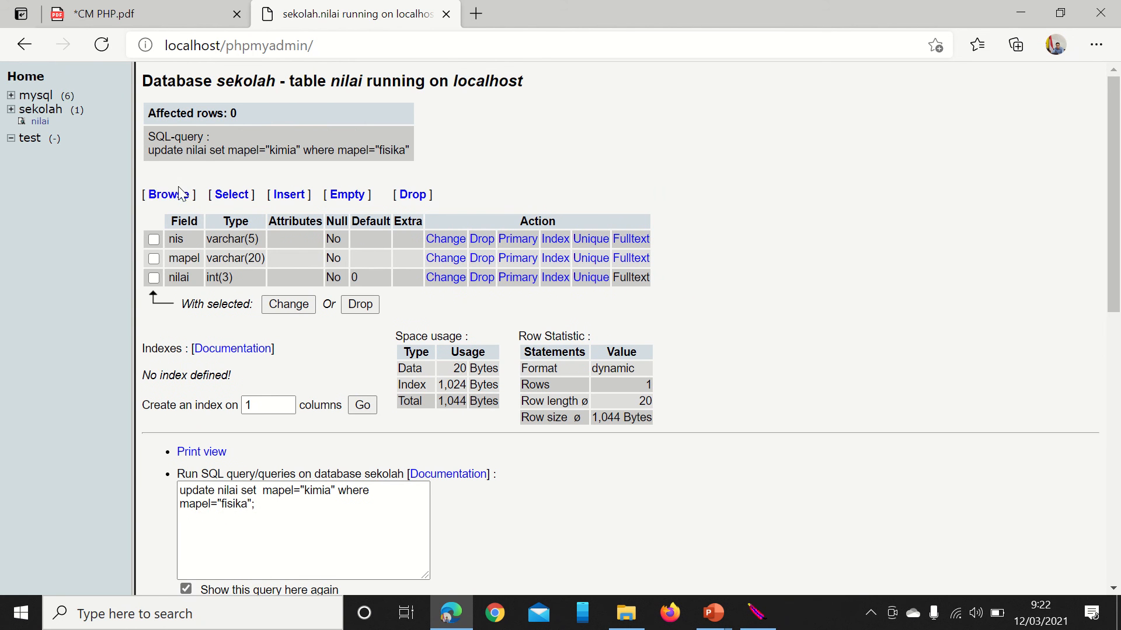
{"action": "left_click", "coordinate": [177, 195]}
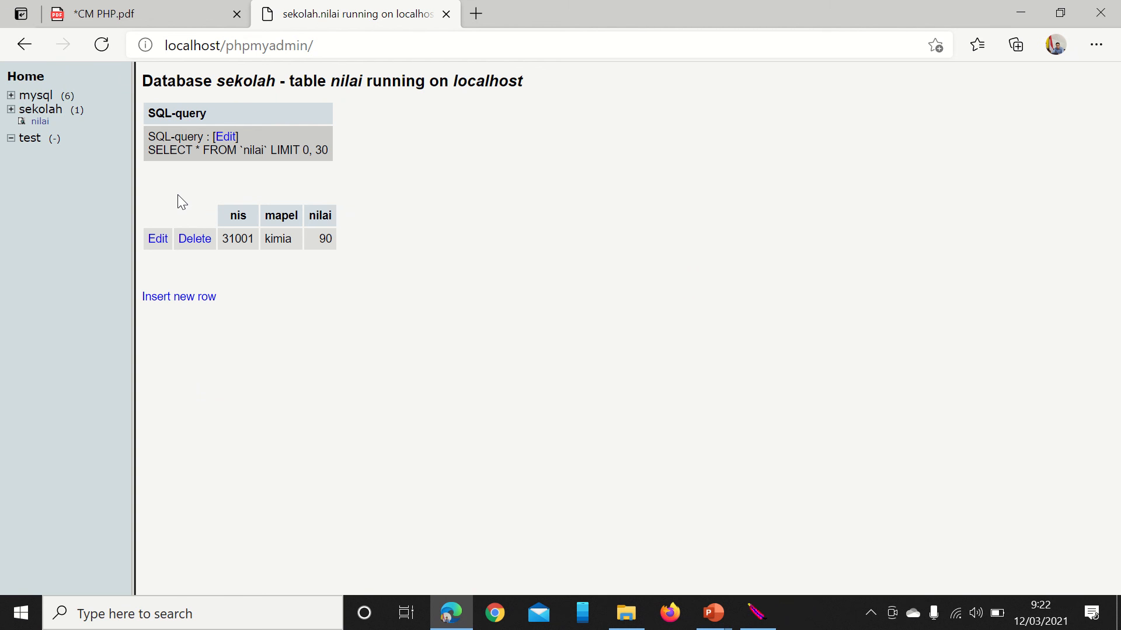
- Return to the nilai table's structure page, run update nilai set mapel="fisika" where mapel="kimia"; and browse the records
{"action": "left_click", "coordinate": [42, 121]}
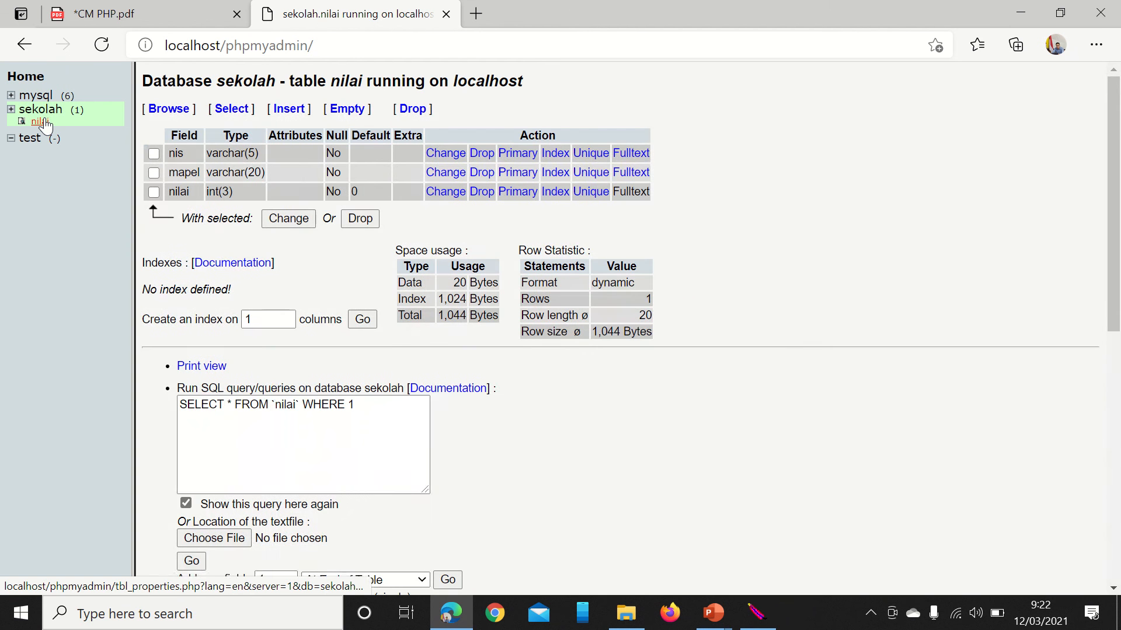
{"action": "triple_click", "coordinate": [383, 418]}
{"action": "left_click_drag", "start_coordinate": [304, 406], "coordinate": [231, 401]}
{"action": "type", "text": "update"}
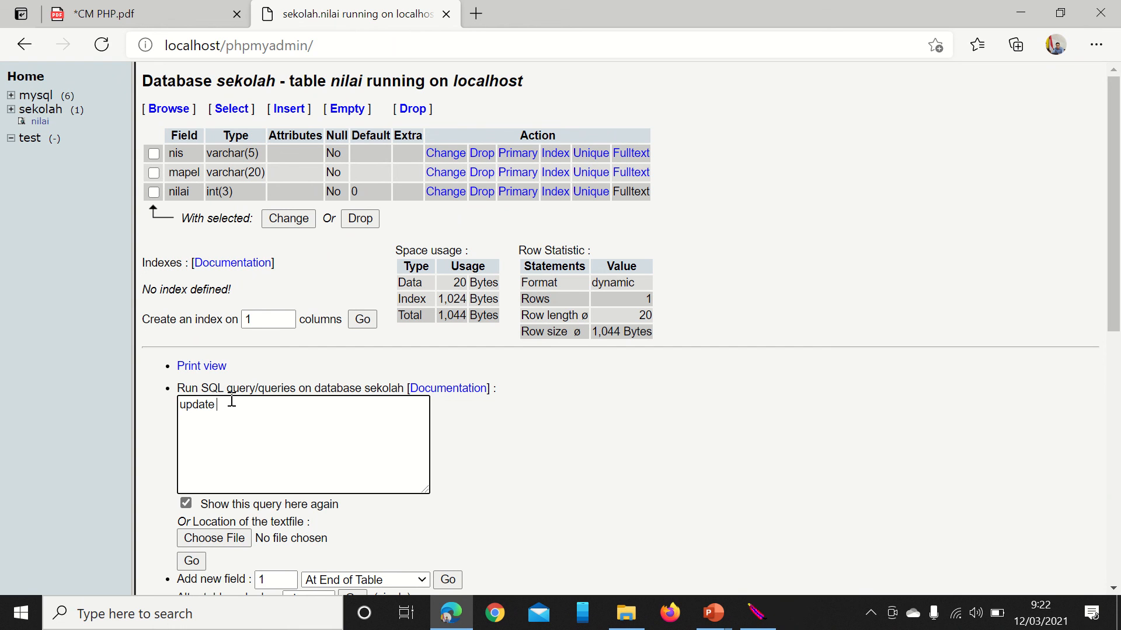
{"action": "type", "text": " nilai set mapel=\"fisika"}
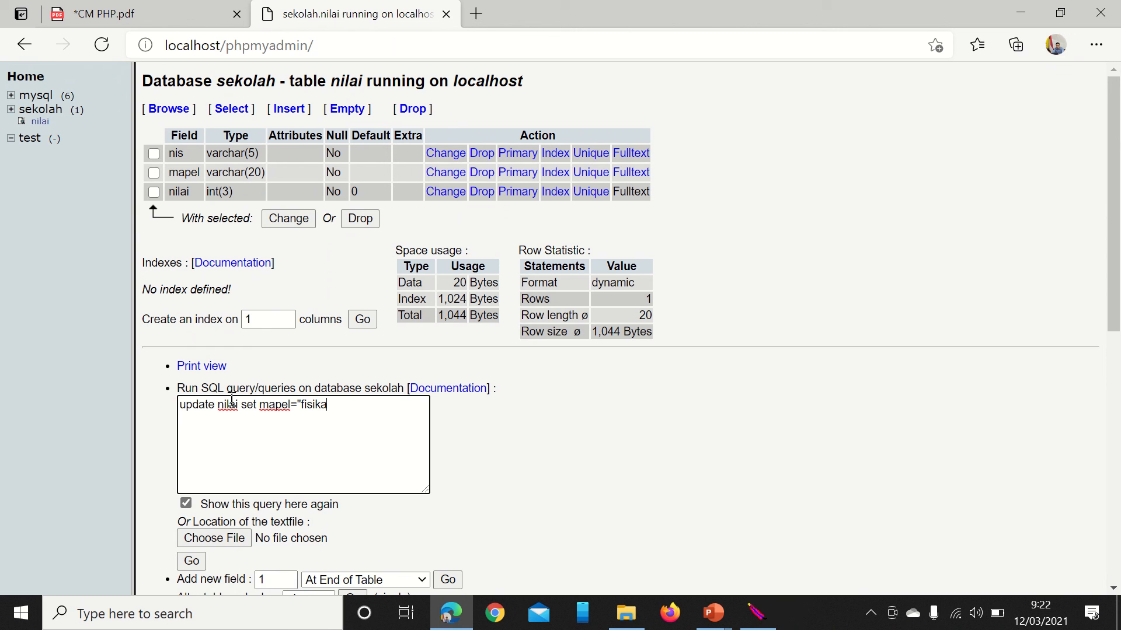
{"action": "type", "text": "\""}
{"action": "type", "text": " where mapel=\"kimi"}
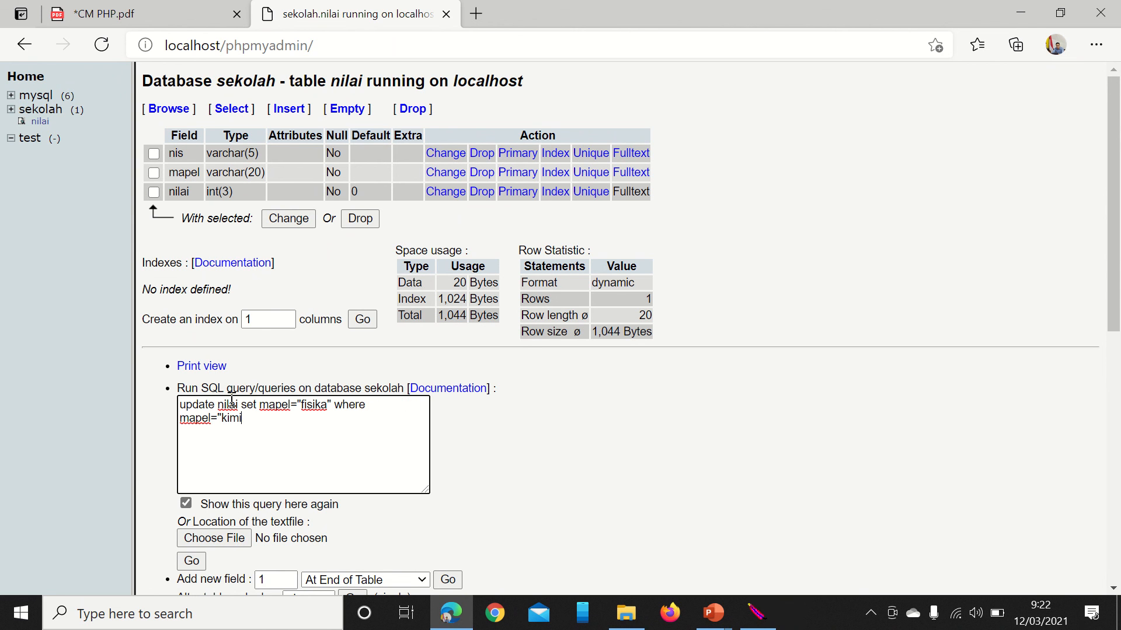
{"action": "type", "text": "a\""}
{"action": "type", "text": ";"}
{"action": "left_click", "coordinate": [201, 560]}
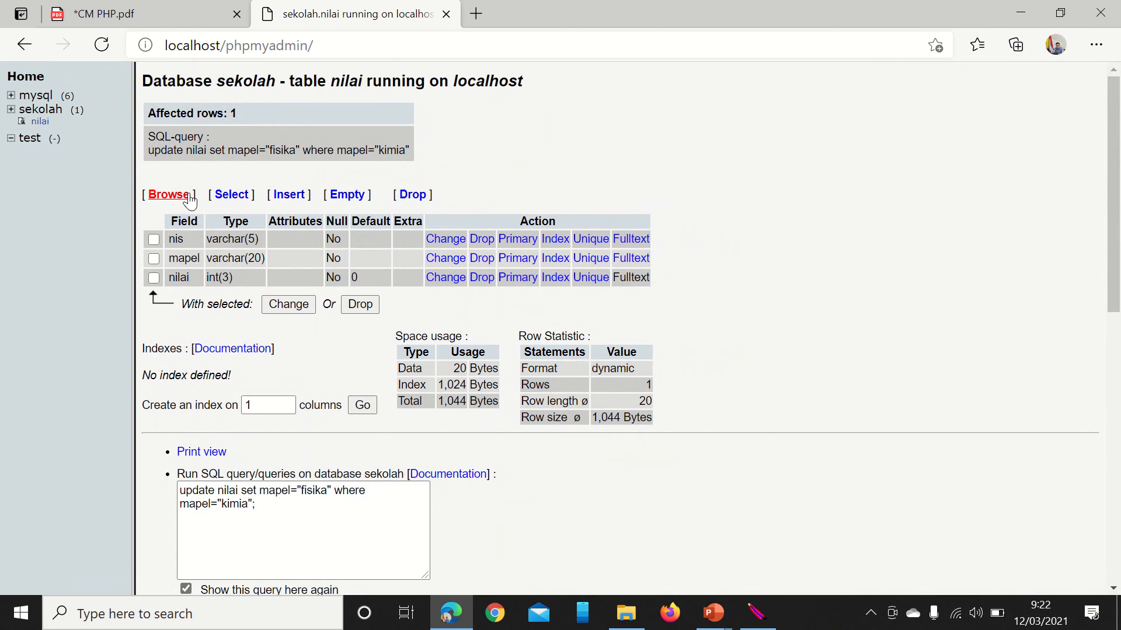
{"action": "left_click", "coordinate": [188, 197]}
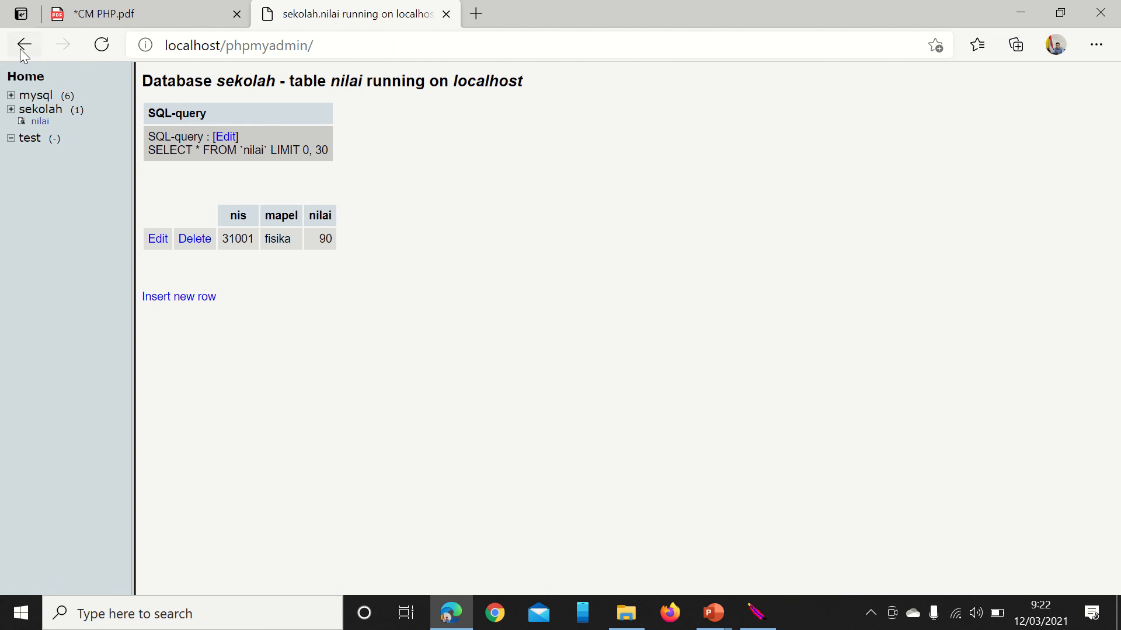
- Return to the nilai table's structure page and replace the default query with update nilai set mapel="bahasa indonesia"
{"action": "left_click", "coordinate": [35, 121]}
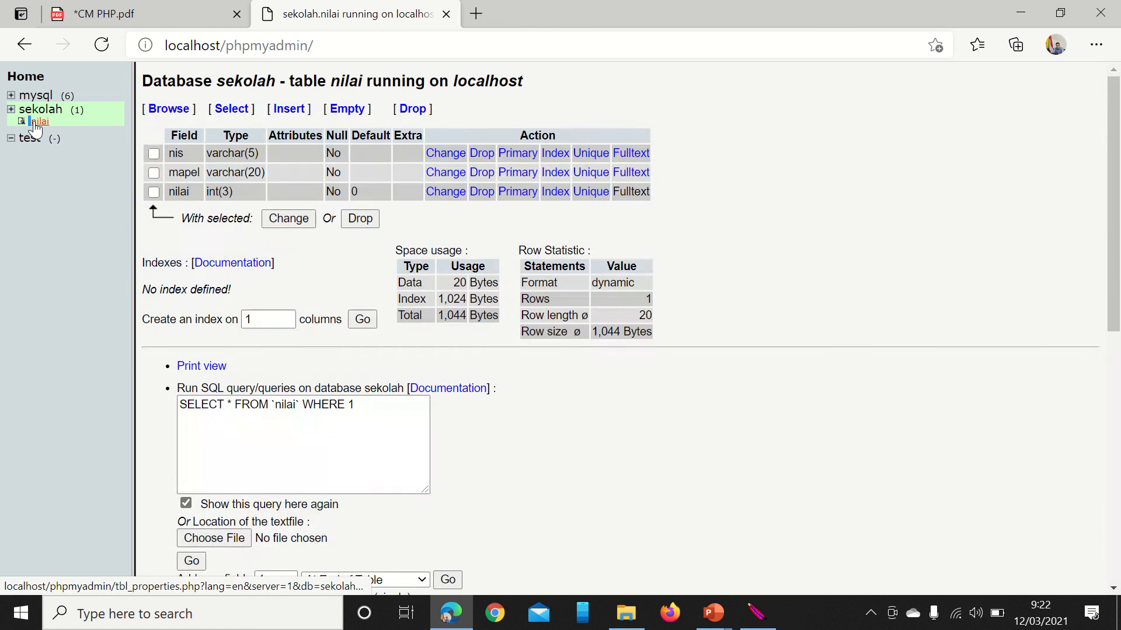
{"action": "left_click_drag", "start_coordinate": [365, 405], "coordinate": [209, 392]}
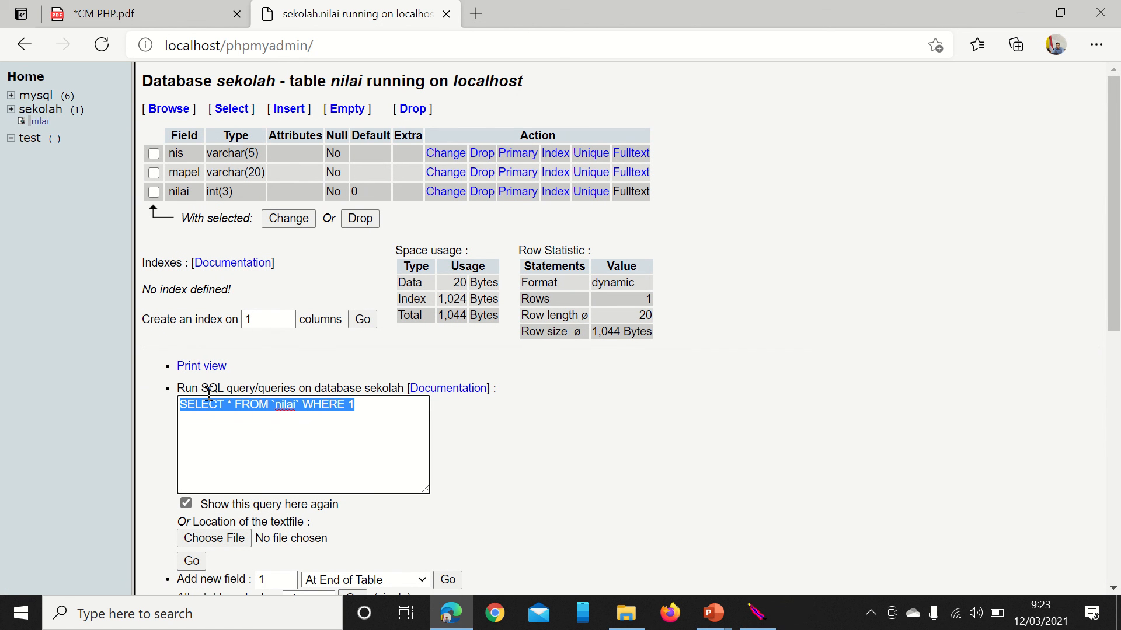
{"action": "type", "text": "updat"}
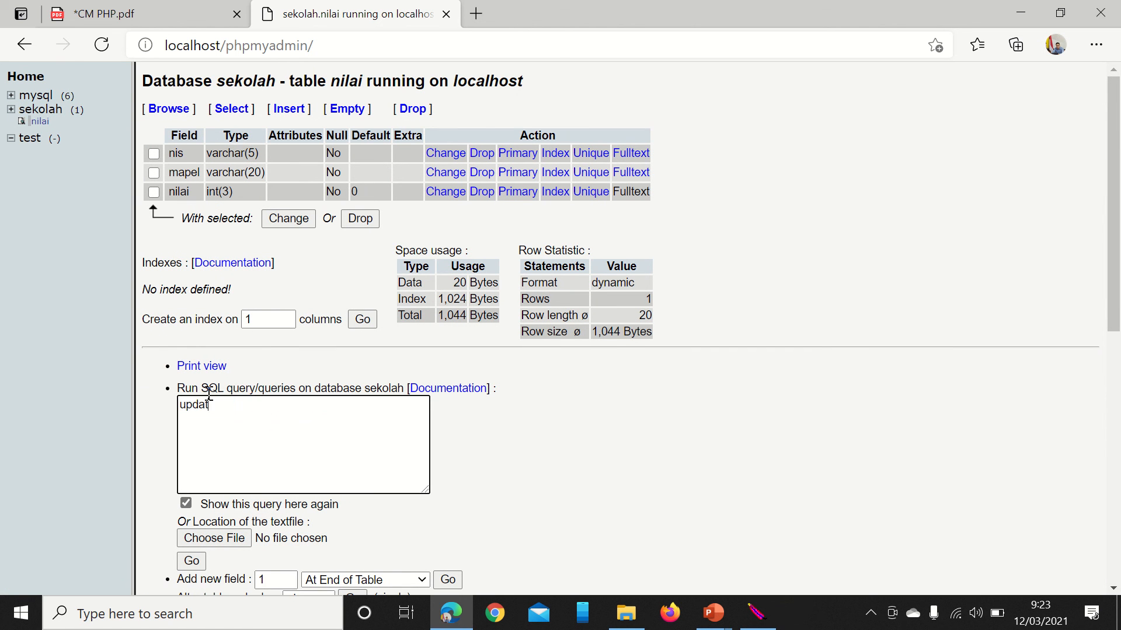
{"action": "type", "text": "e nilai set mapel="}
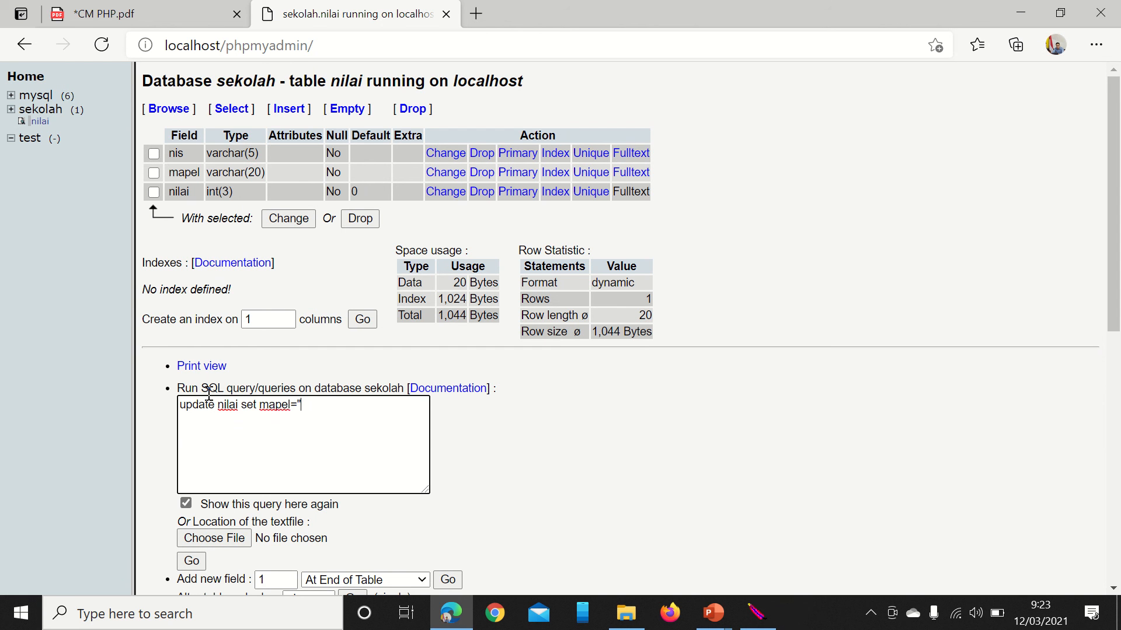
{"action": "type", "text": "\"bahasa "}
{"action": "type", "text": "indones"}
{"action": "key", "text": "BackSpace"}
{"action": "key", "text": "BackSpace"}
{"action": "type", "text": "io"}
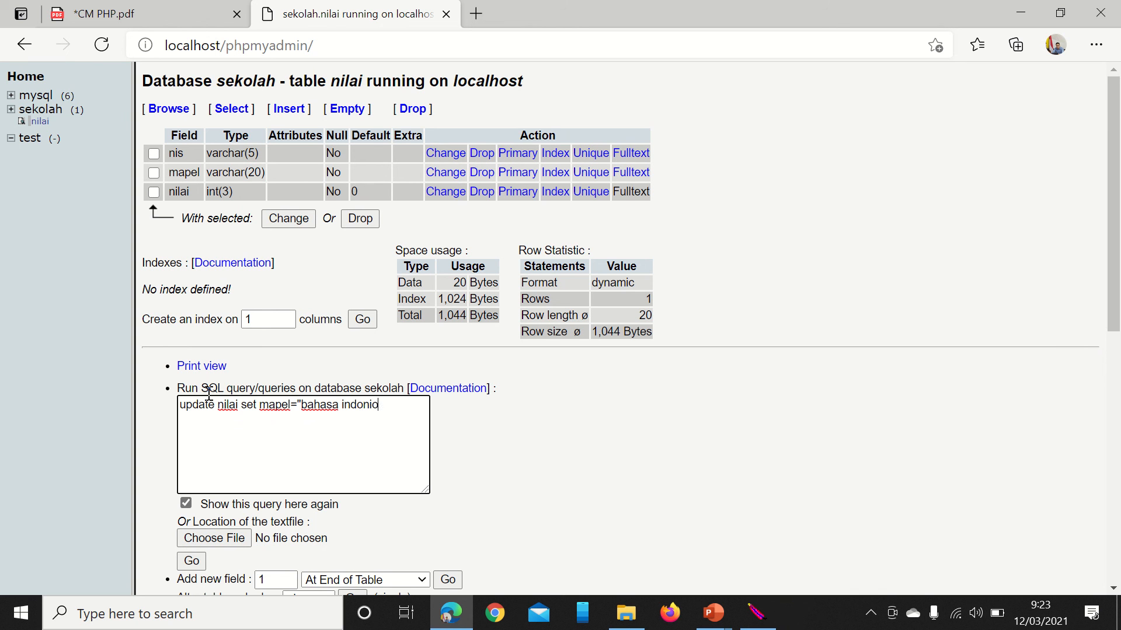
{"action": "key", "text": "BackSpace"}
{"action": "type", "text": "esia"}
{"action": "key", "text": "BackSpace"}
- Append the condition where mapel="fisika"; to the update statement, run it and browse the nilai records
{"action": "type", "text": "where mapel="}
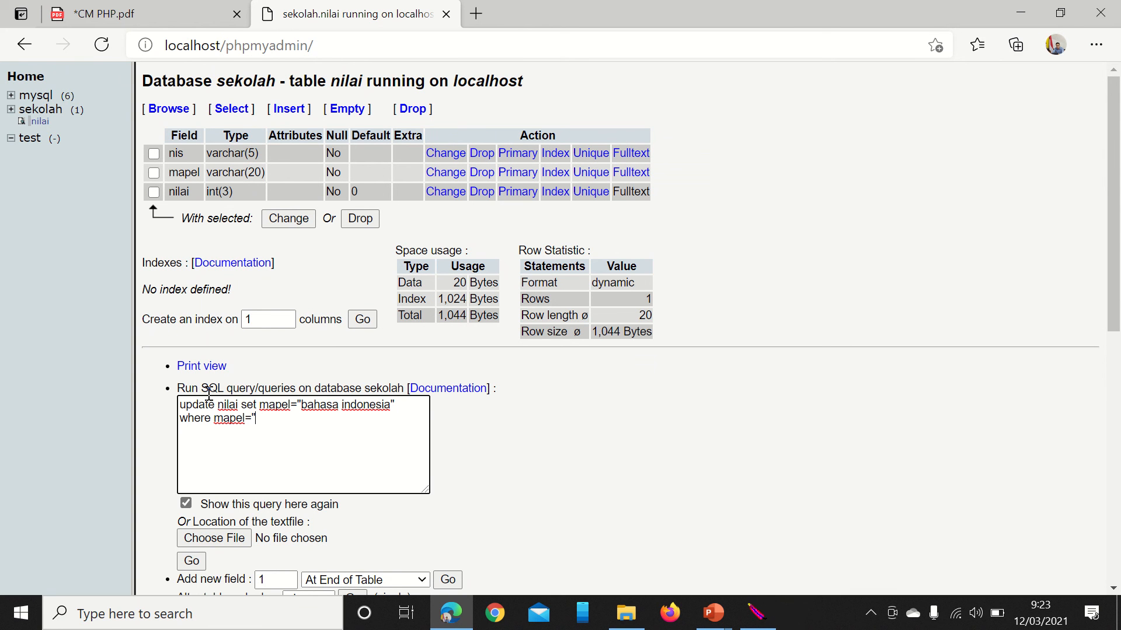
{"action": "type", "text": "\"fisika\";"}
{"action": "left_click", "coordinate": [191, 560]}
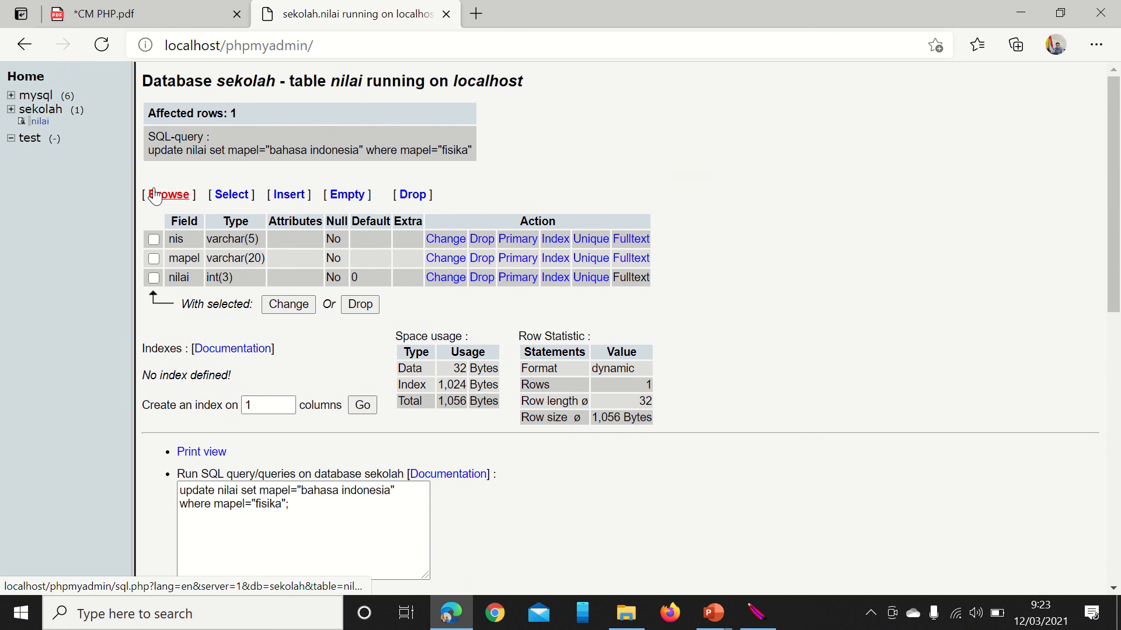
{"action": "left_click", "coordinate": [155, 193]}
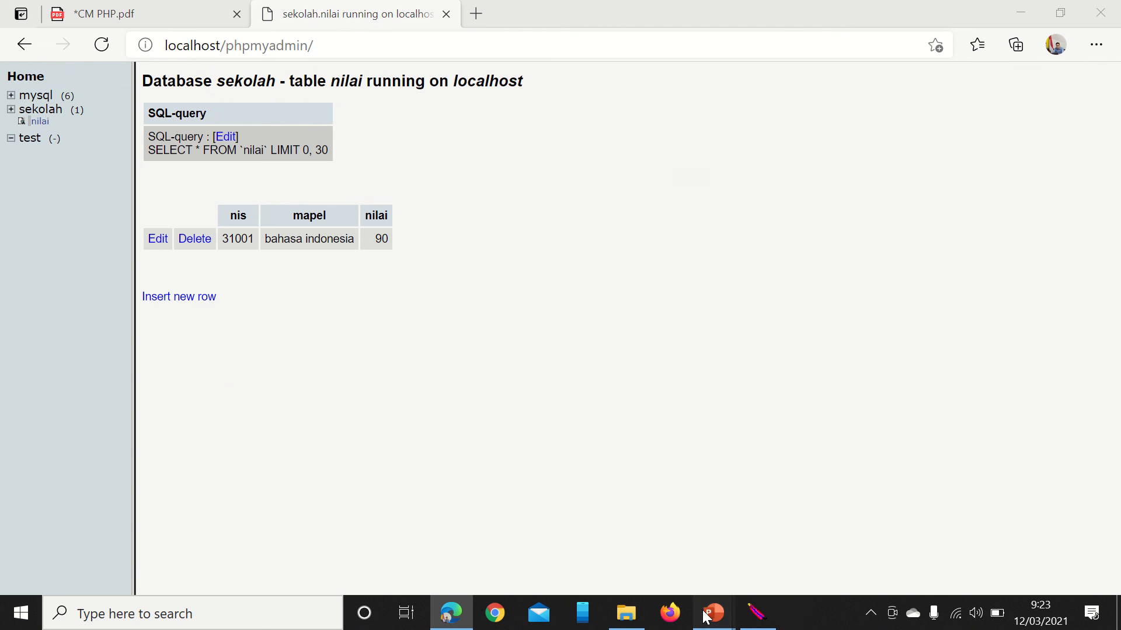
- Switch to the Vb - 11 PowerPoint presentation and review the UPDATE syntax, its stok table example and the SELECT * example
{"action": "mouse_move", "coordinate": [713, 613]}
{"action": "mouse_move", "coordinate": [687, 558]}
{"action": "left_click", "coordinate": [759, 557]}
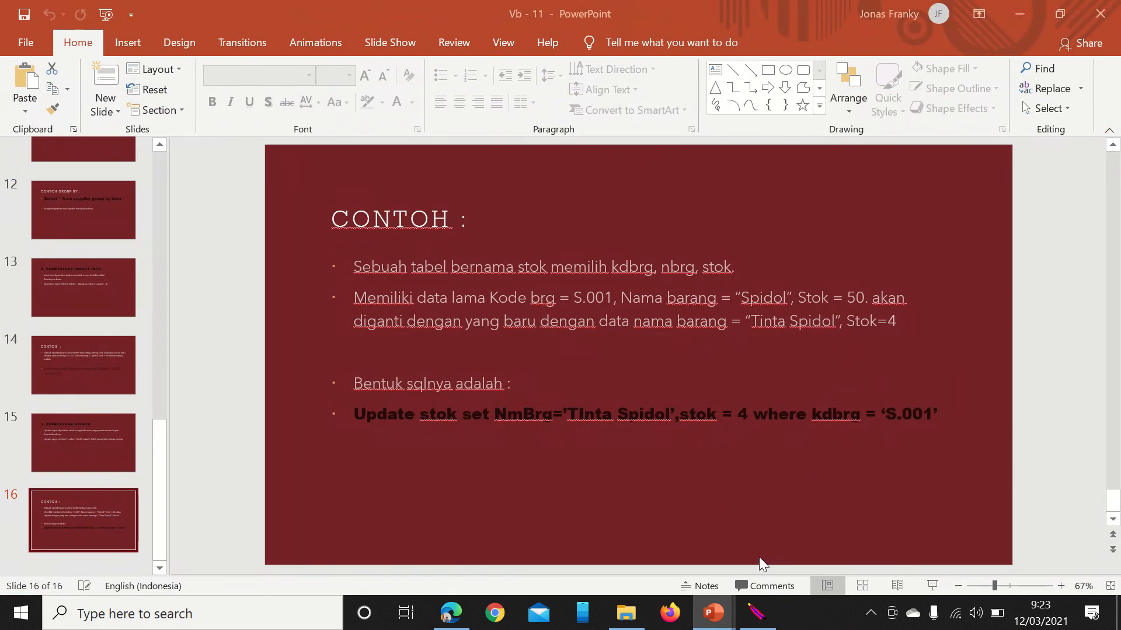
{"action": "left_click", "coordinate": [82, 425]}
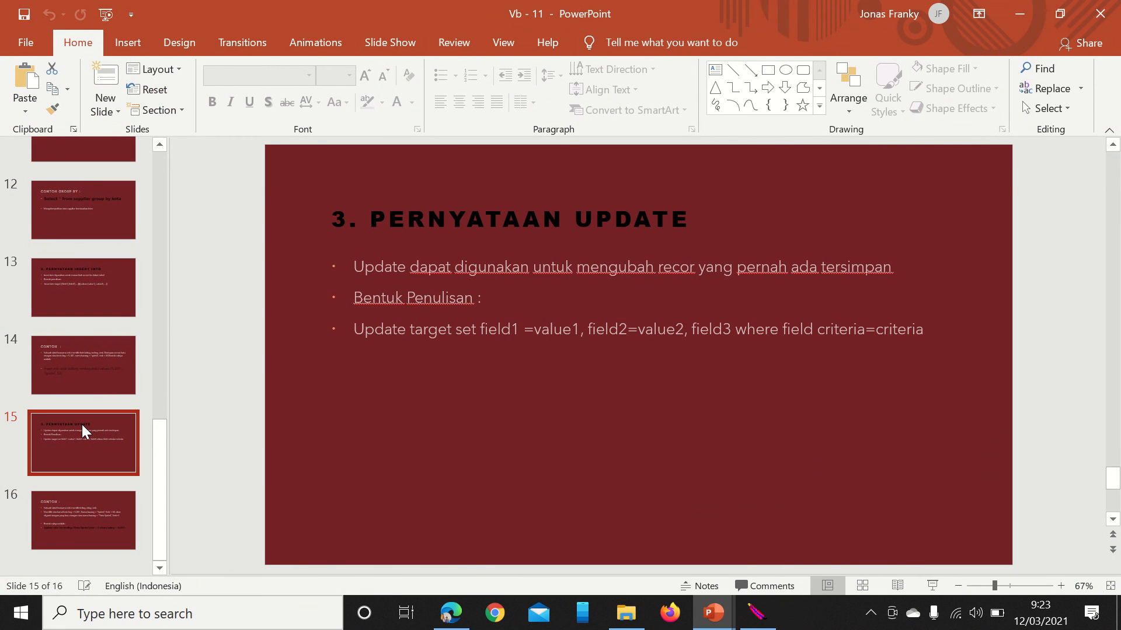
{"action": "left_click", "coordinate": [92, 515]}
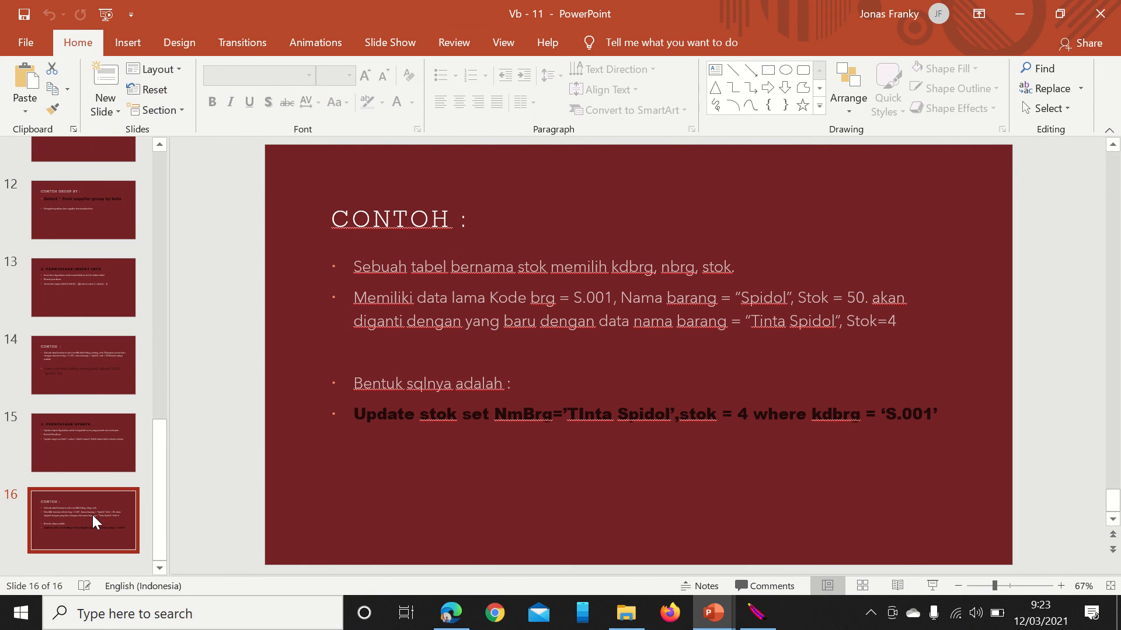
{"action": "left_click", "coordinate": [92, 460]}
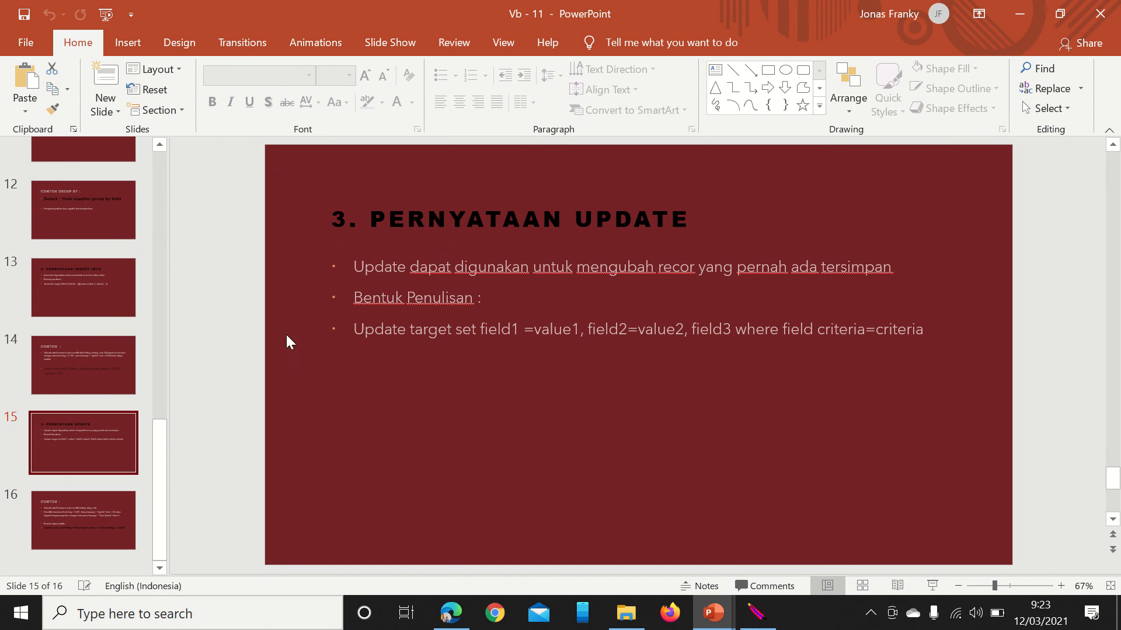
{"action": "left_click", "coordinate": [52, 512]}
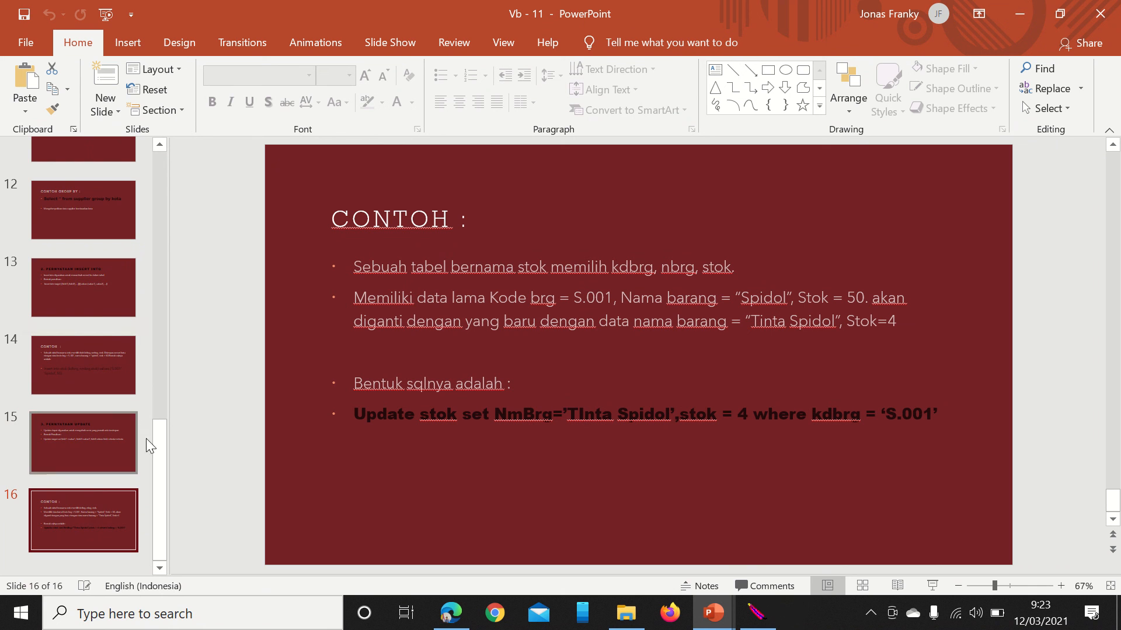
{"action": "left_click_drag", "start_coordinate": [158, 450], "coordinate": [173, 325]}
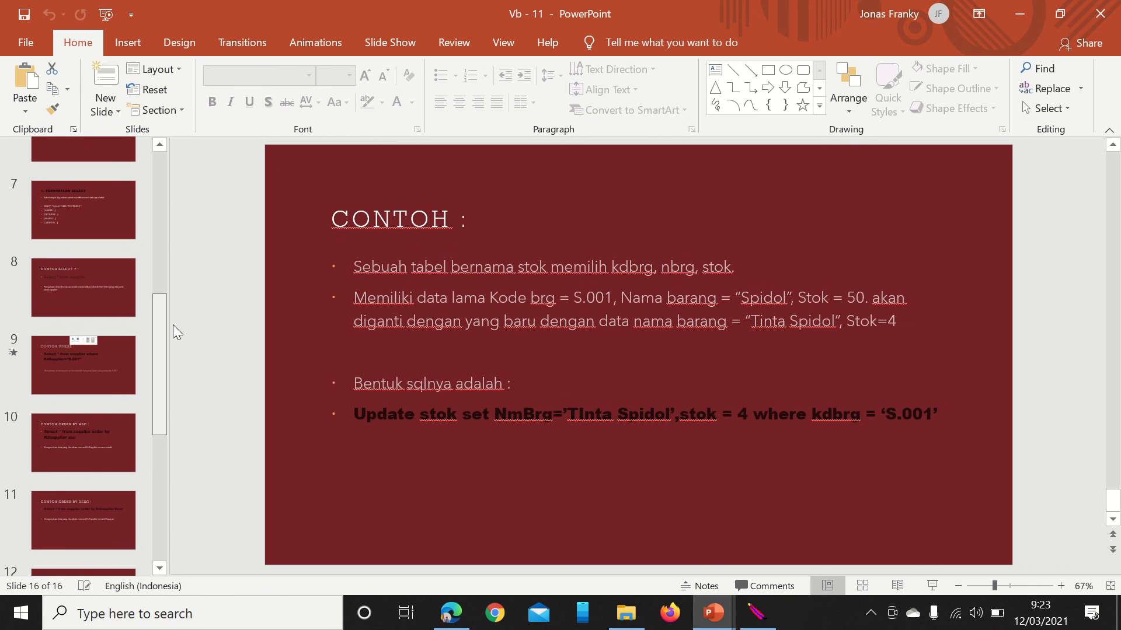
{"action": "left_click", "coordinate": [131, 309]}
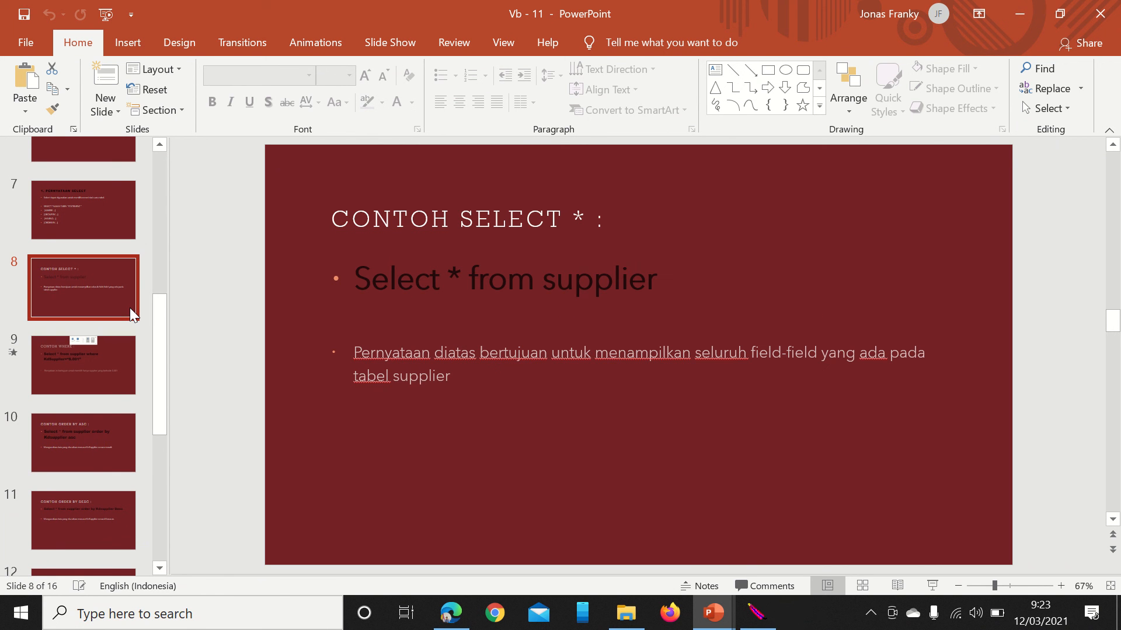